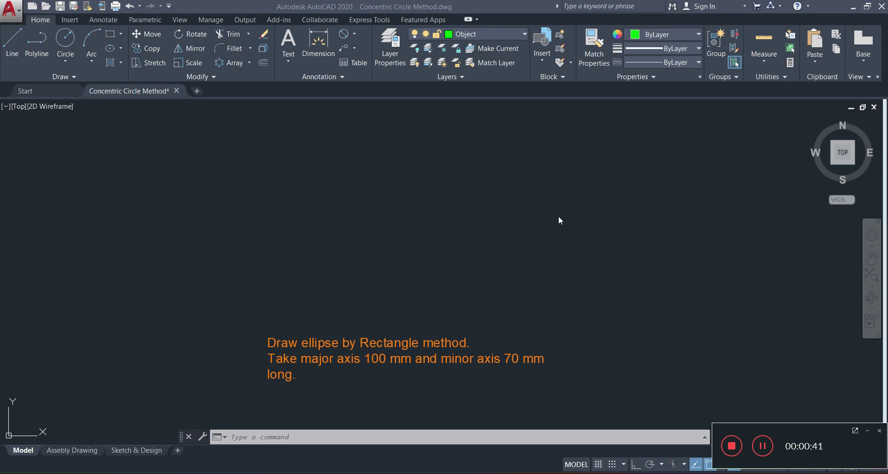
# Make Construction the current layer and draw a rectangle 100 mm wide and 70 mm high.
pyautogui.click(479, 34)
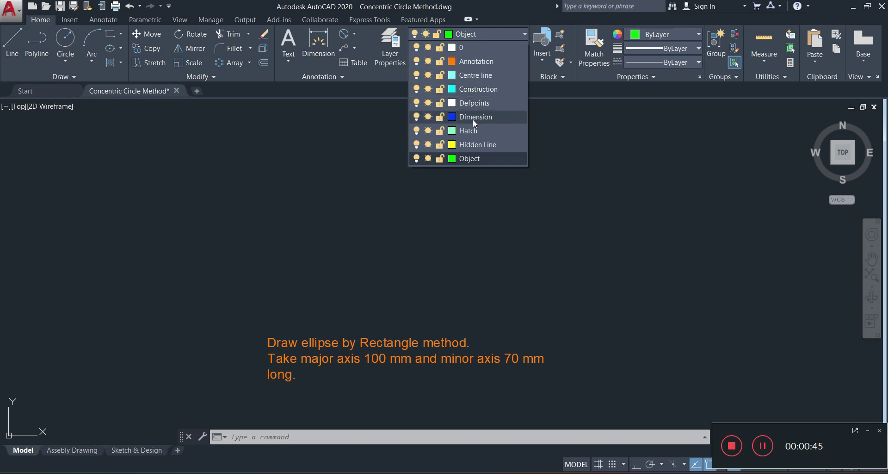
pyautogui.click(479, 89)
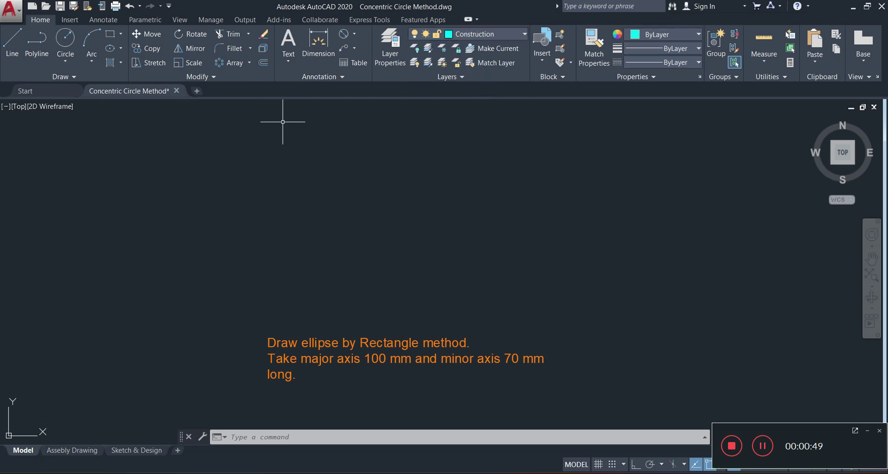
pyautogui.click(114, 35)
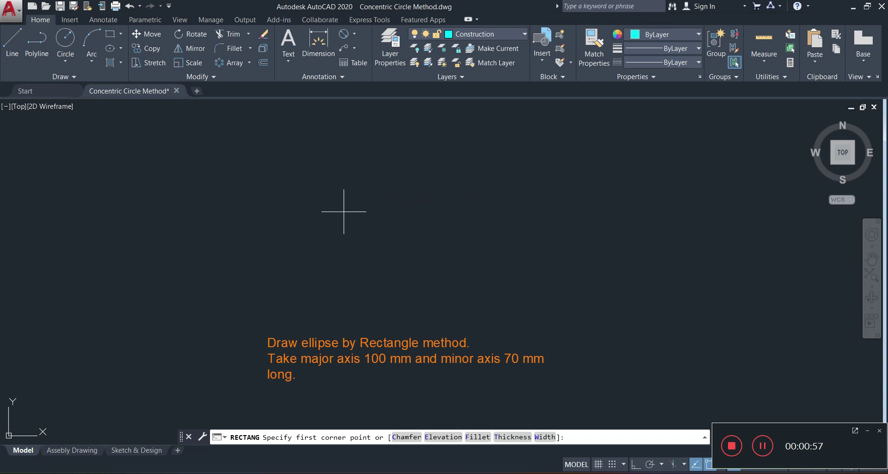
pyautogui.click(330, 169)
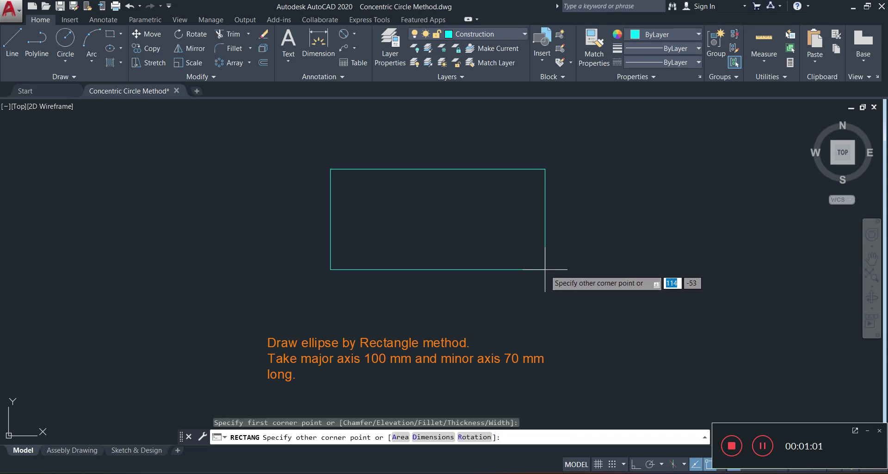
pyautogui.write('100')
pyautogui.press('Tab')
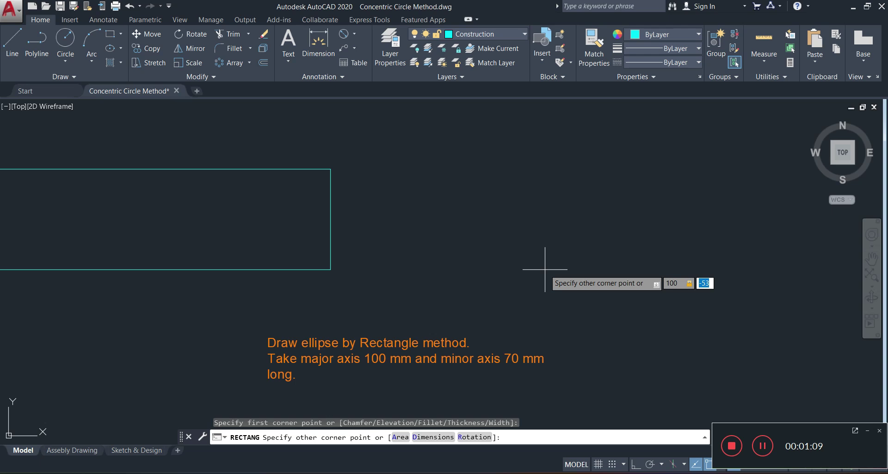
pyautogui.write('70')
pyautogui.press('Return')
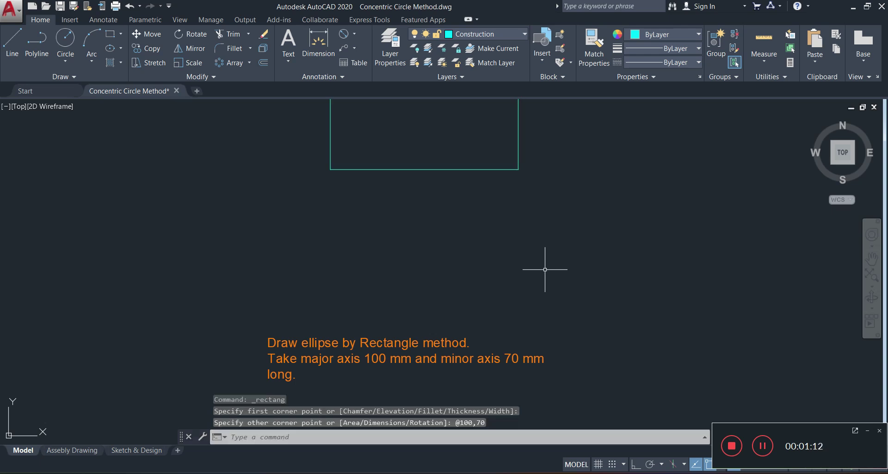
# Move the rectangle down so that it sits fully in view just above the orange task note.
pyautogui.click(486, 137)
pyautogui.click(420, 212)
pyautogui.write('m')
pyautogui.press('Return')
pyautogui.click(456, 177)
pyautogui.press('Escape')
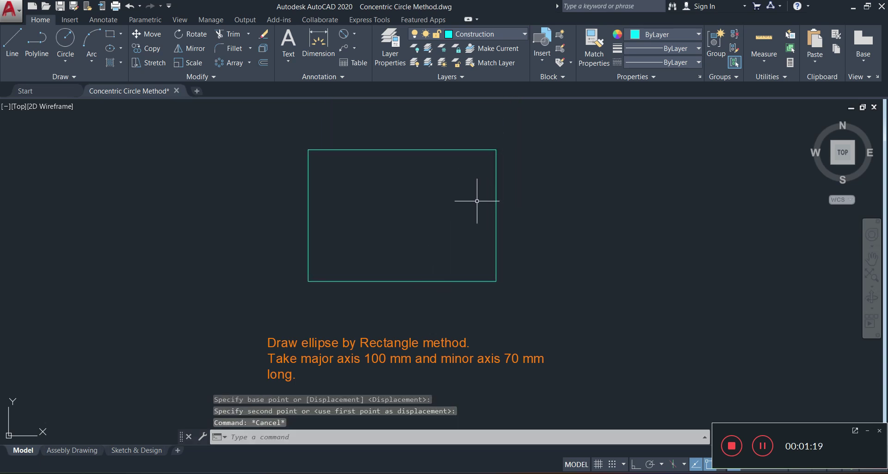
# Draw a horizontal centre line between the midpoints of the rectangle's left and right sides.
pyautogui.click(541, 198)
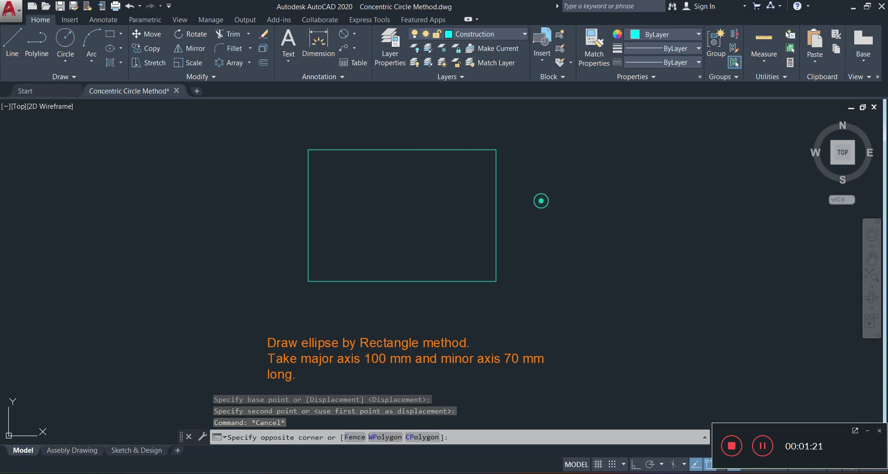
pyautogui.click(426, 228)
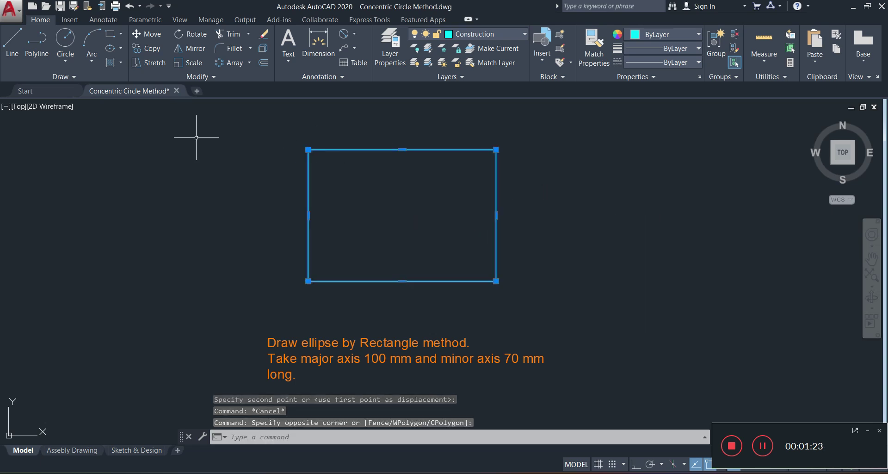
pyautogui.click(12, 42)
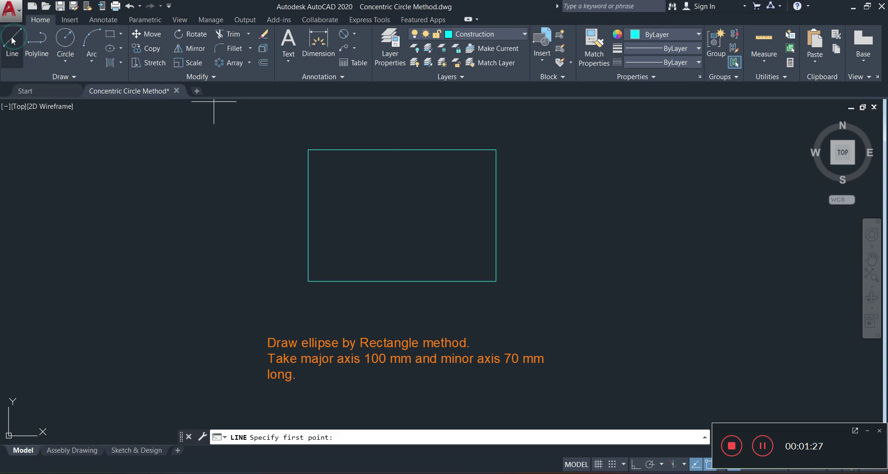
pyautogui.click(303, 215)
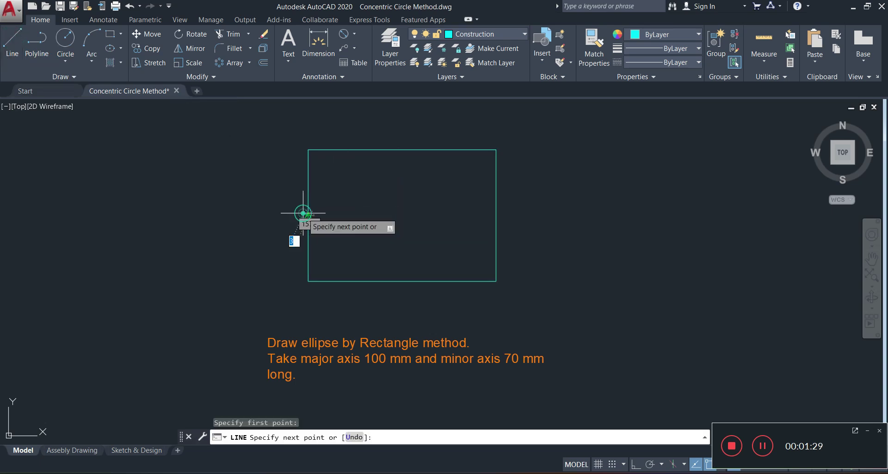
pyautogui.click(496, 215)
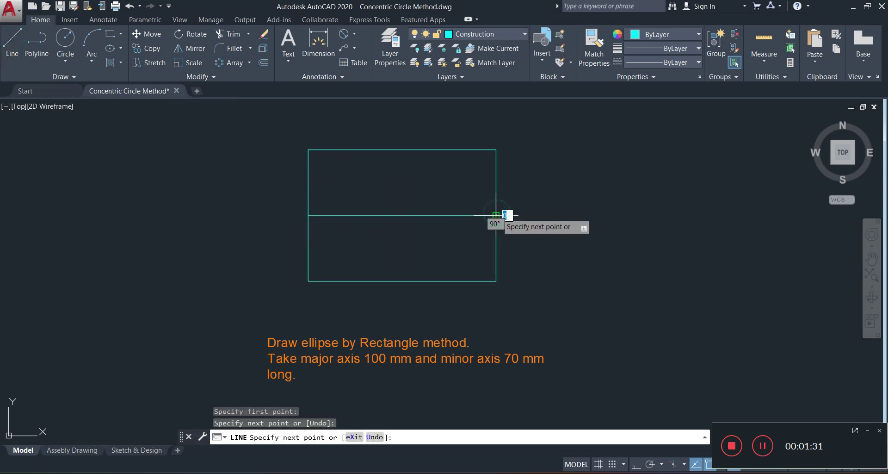
pyautogui.press('Return')
# Draw a vertical centre line from the midpoint of the rectangle's top side to the midpoint of its bottom side.
pyautogui.write('l')
pyautogui.press('Return')
pyautogui.click(402, 149)
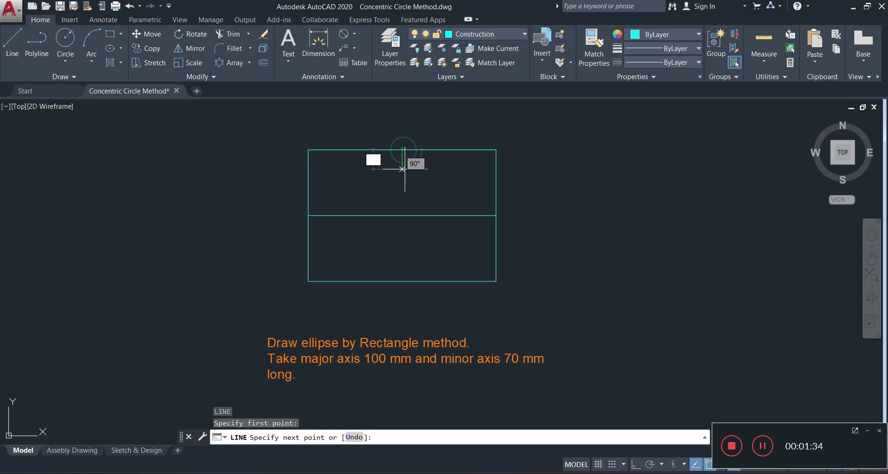
pyautogui.click(402, 281)
pyautogui.press('Escape')
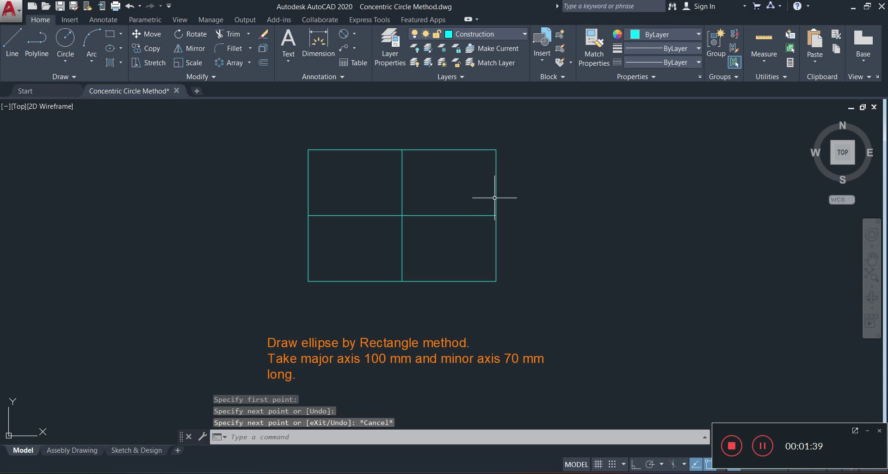
# Explode the rectangle into separate lines.
pyautogui.click(505, 186)
pyautogui.click(472, 193)
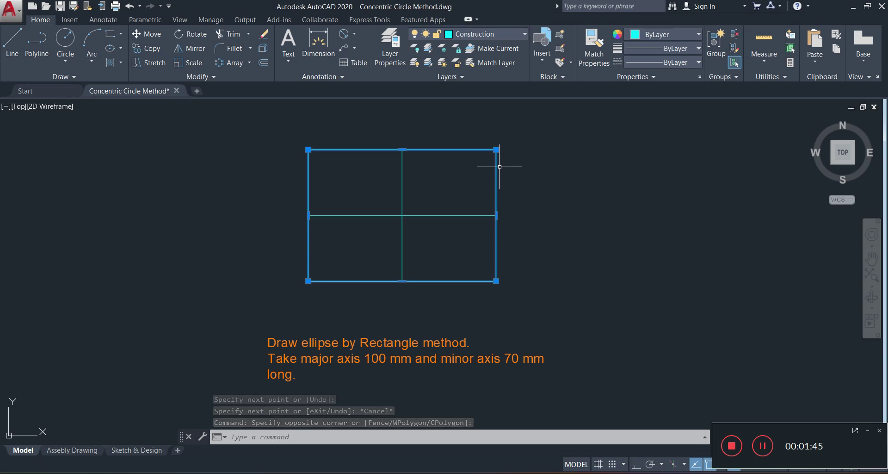
pyautogui.write('el')
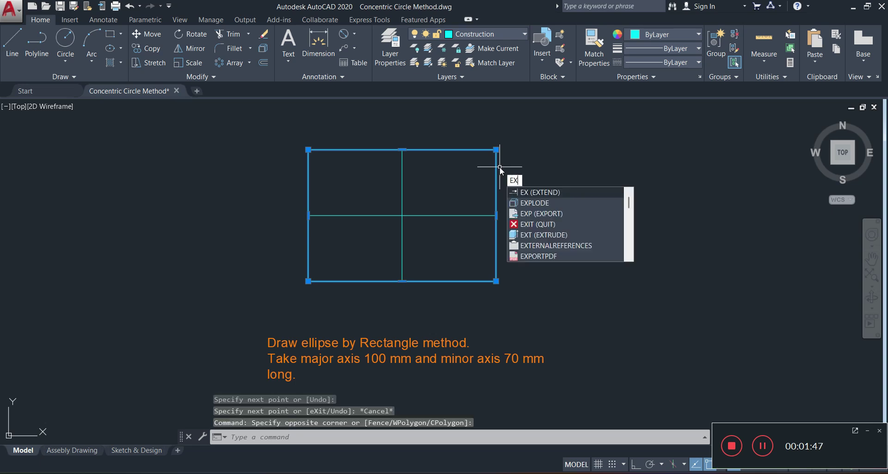
pyautogui.press('BackSpace')
pyautogui.press('BackSpace')
pyautogui.write('x')
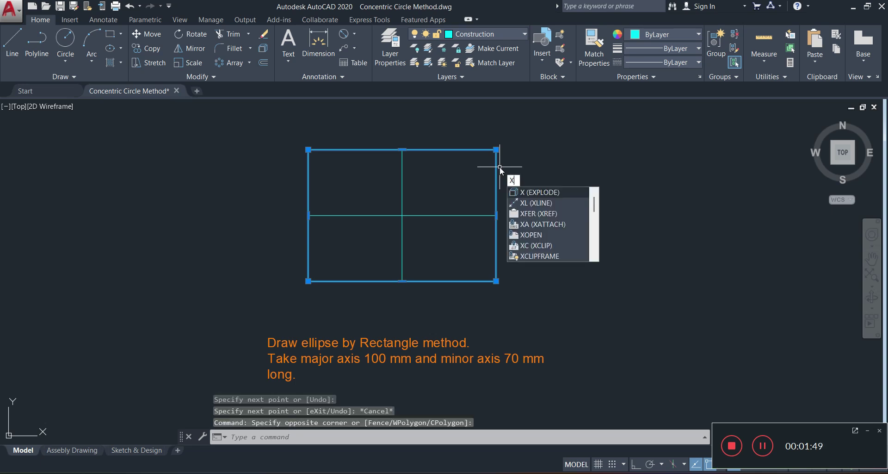
pyautogui.press('Return')
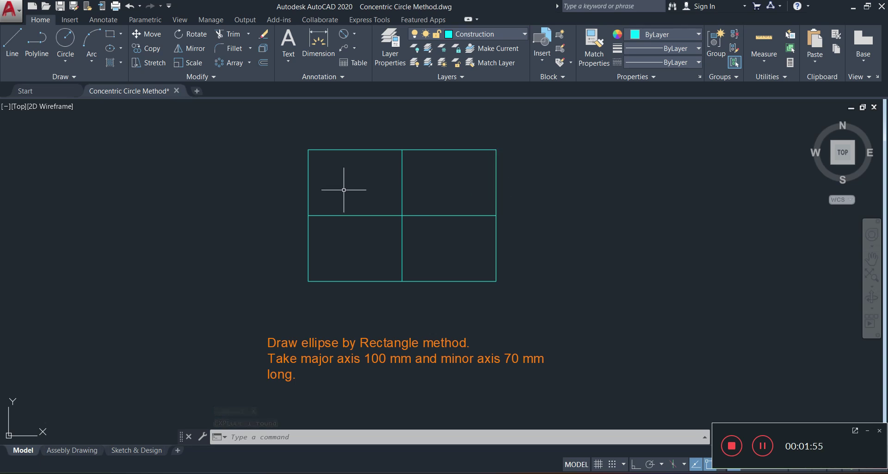
# Divide the rectangle's left side into 8 equal segments.
pyautogui.write('iv')
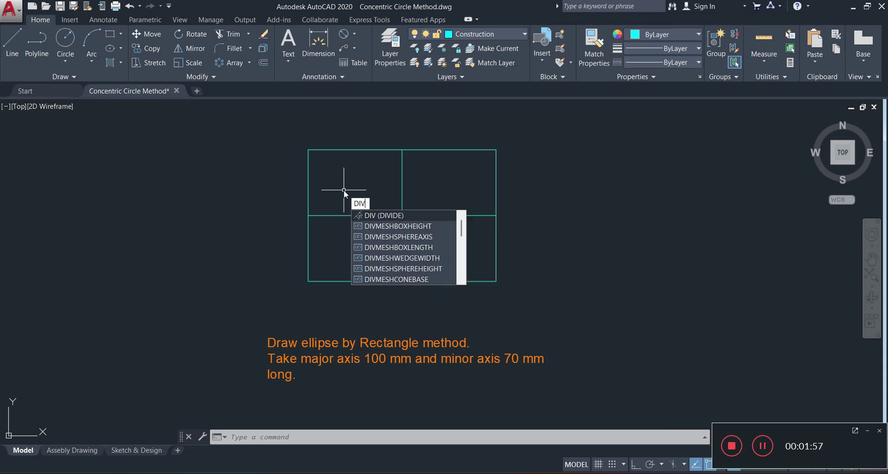
pyautogui.press('Return')
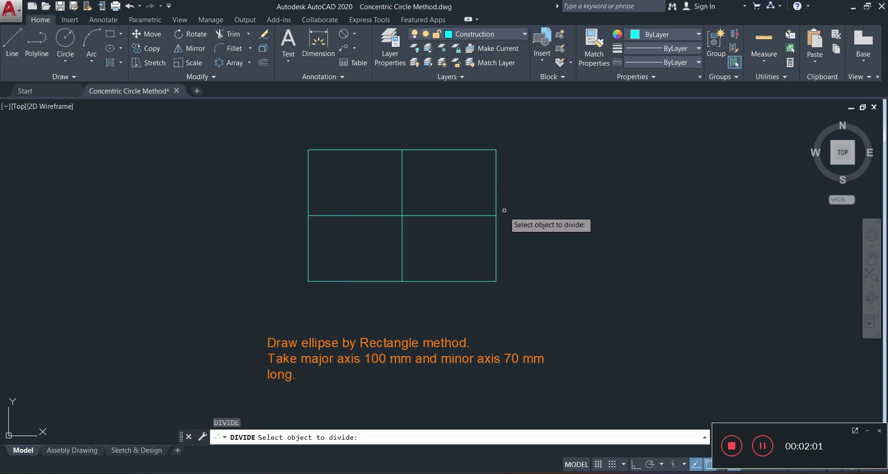
pyautogui.click(308, 185)
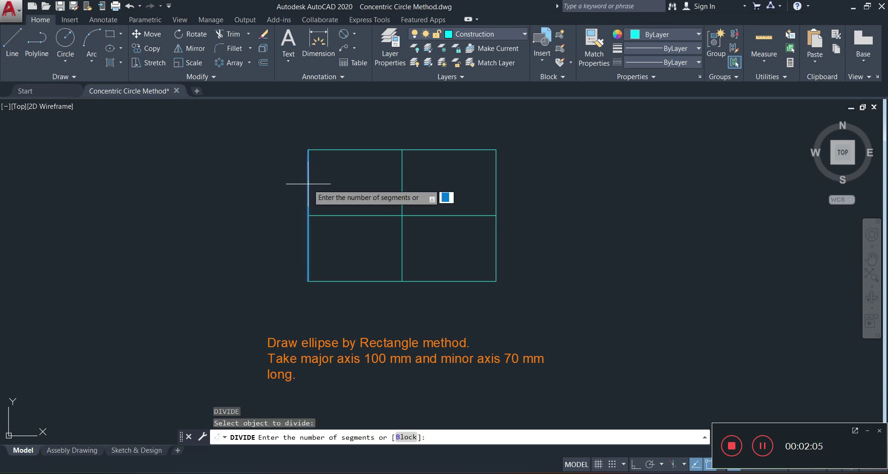
pyautogui.write('8')
pyautogui.press('Return')
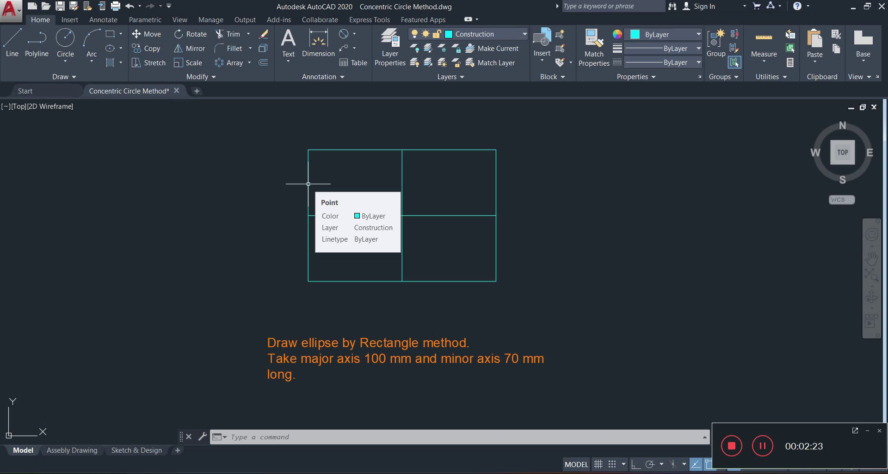
# Set the point style to a circle with a diagonal cross, sized in absolute units.
pyautogui.write('PTYPE')
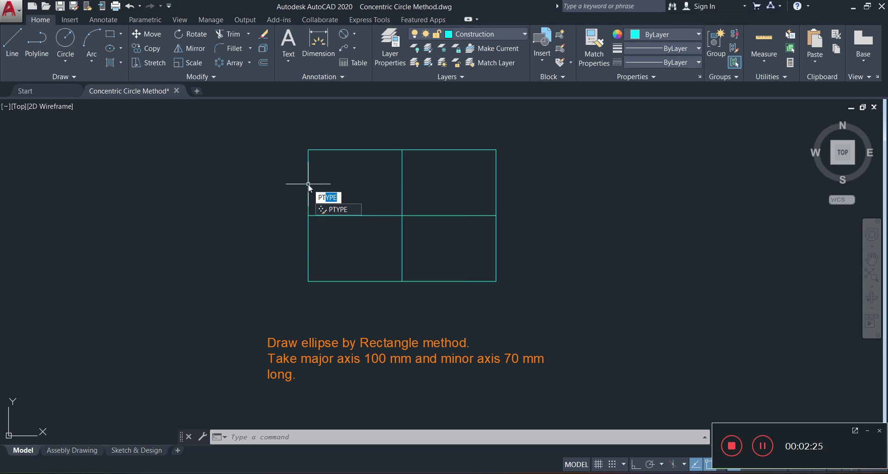
pyautogui.press('Return')
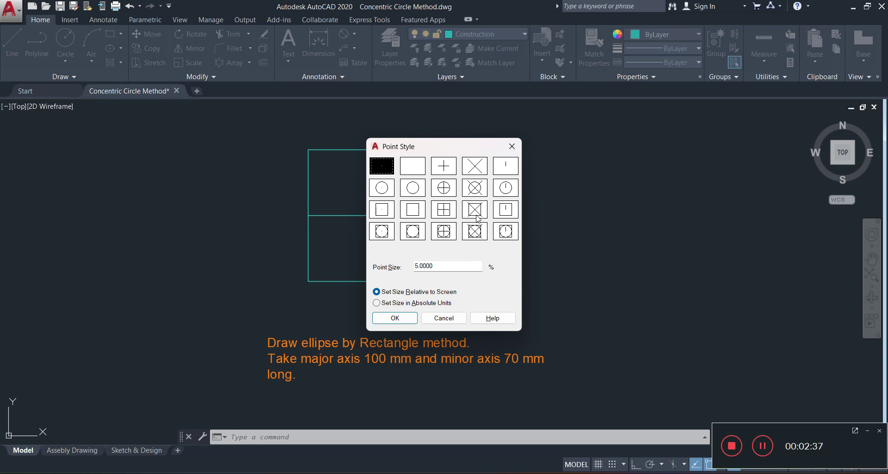
pyautogui.click(476, 189)
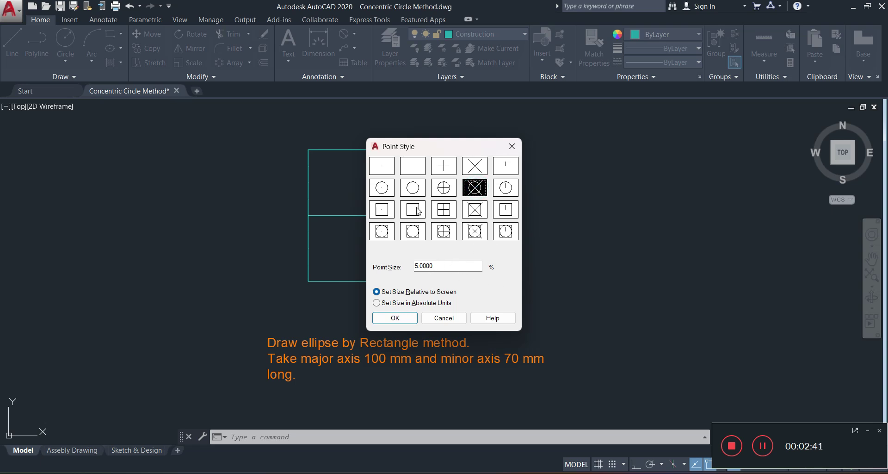
pyautogui.click(376, 303)
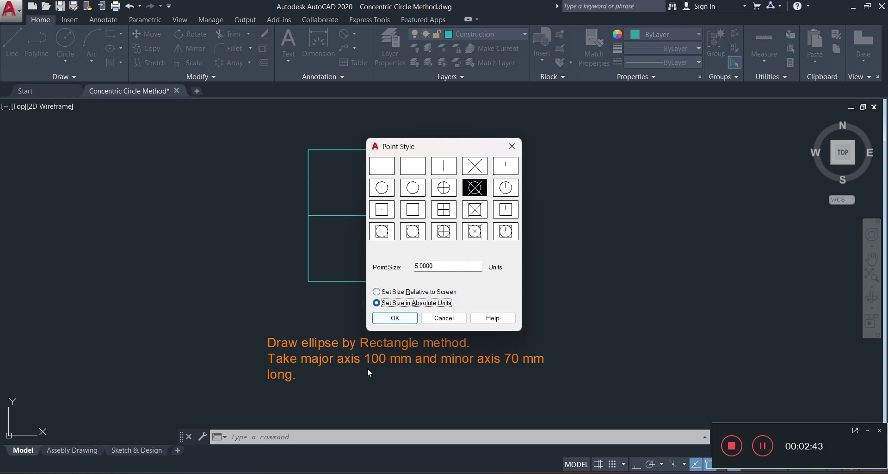
pyautogui.click(395, 318)
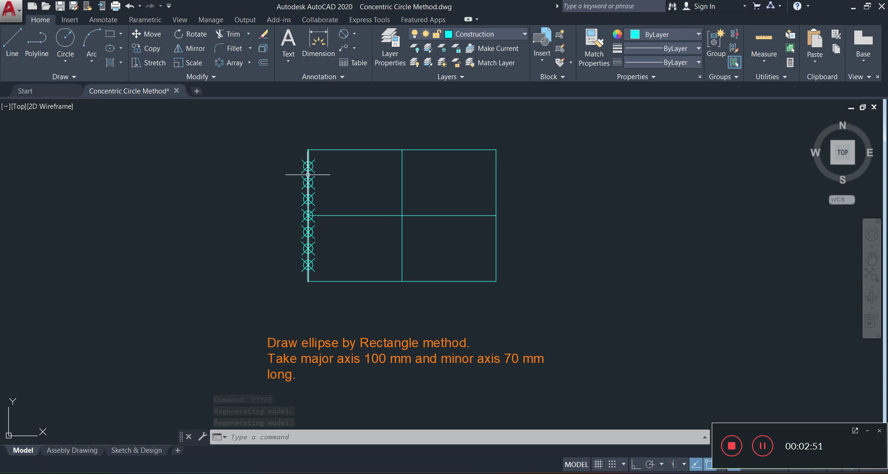
# Reduce the point size in the point style settings to 2 units.
pyautogui.write('ptype')
pyautogui.press('Return')
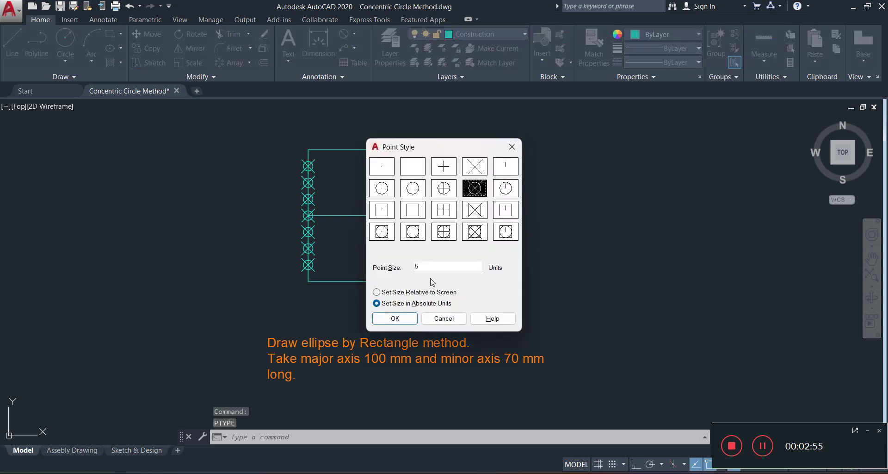
pyautogui.click(420, 263)
pyautogui.press('BackSpace')
pyautogui.write('2')
pyautogui.press('Return')
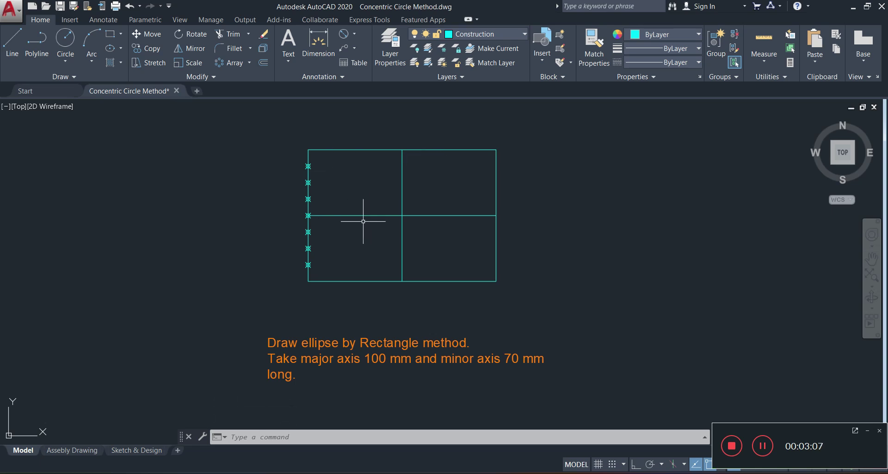
# Divide the rectangle's top side into 8 equal segments.
pyautogui.write('DIV')
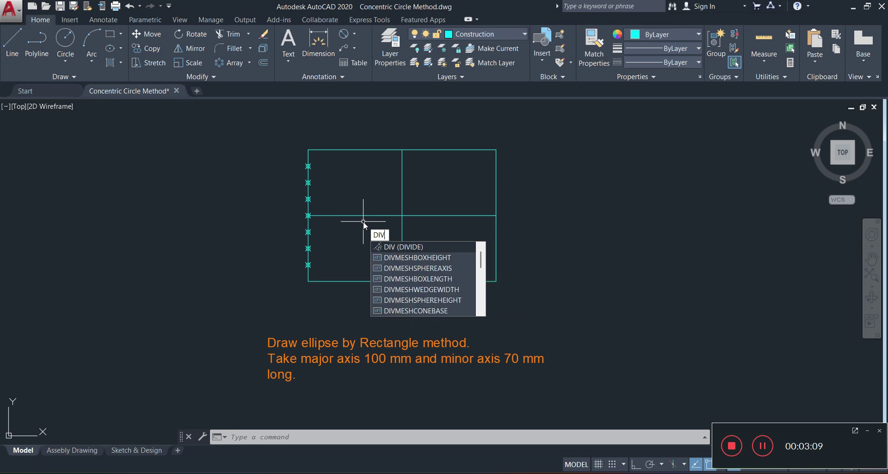
pyautogui.press('Return')
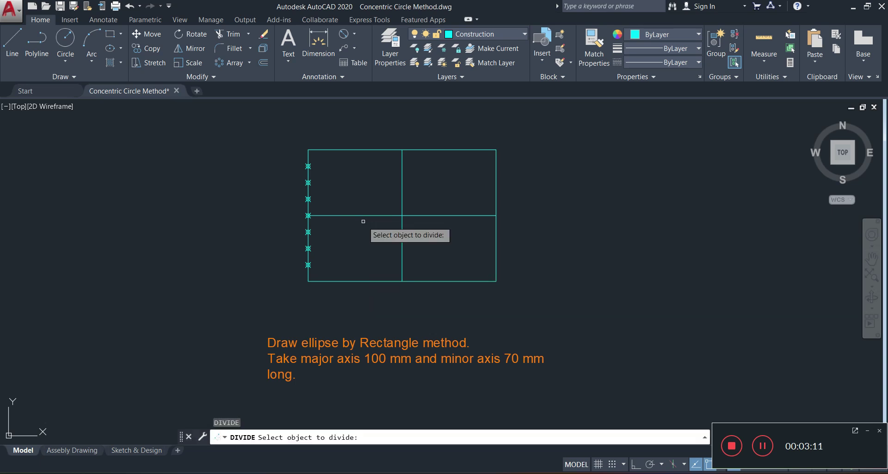
pyautogui.click(368, 150)
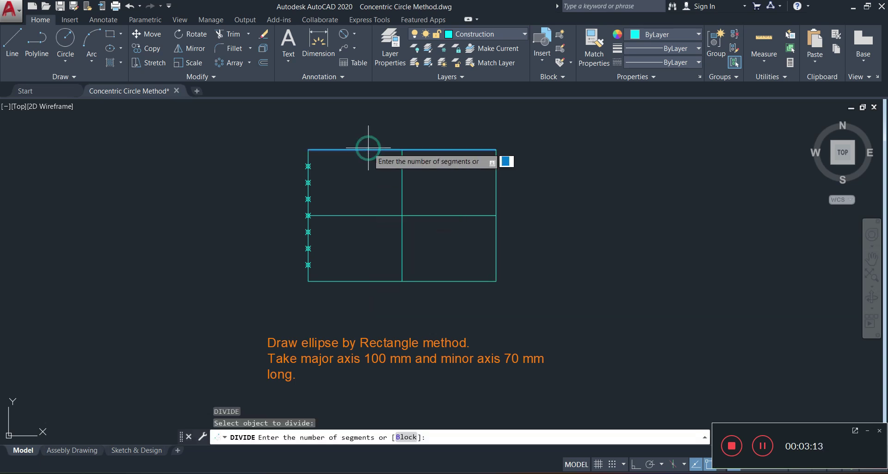
pyautogui.write('8')
pyautogui.press('Return')
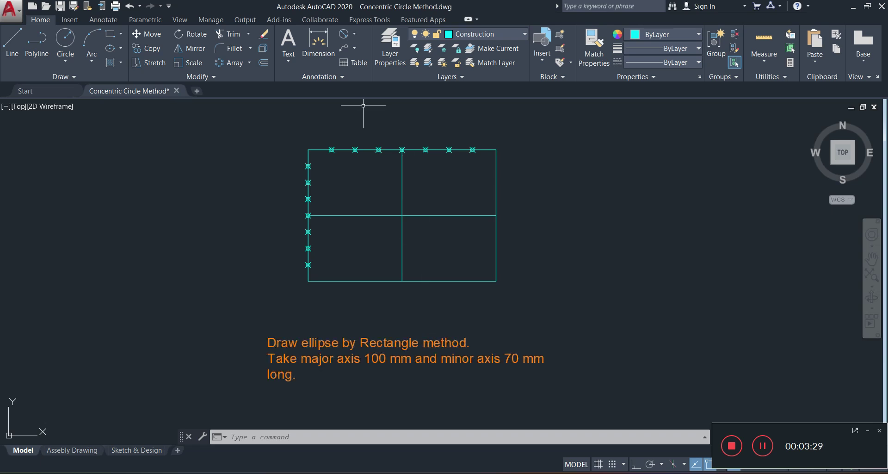
# Add a multiline text label A with text height 4 beside the horizontal axis's left end and place it on the Annotation layer.
pyautogui.click(290, 40)
pyautogui.scroll(2, 400, 118)
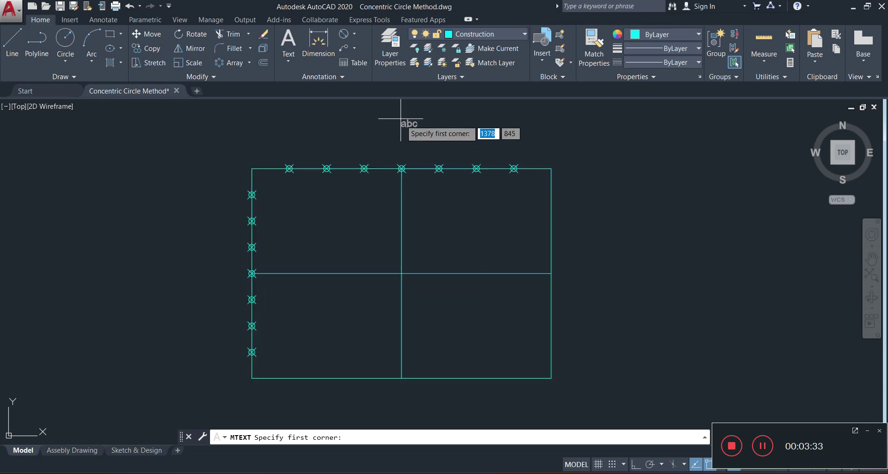
pyautogui.click(221, 267)
pyautogui.click(233, 287)
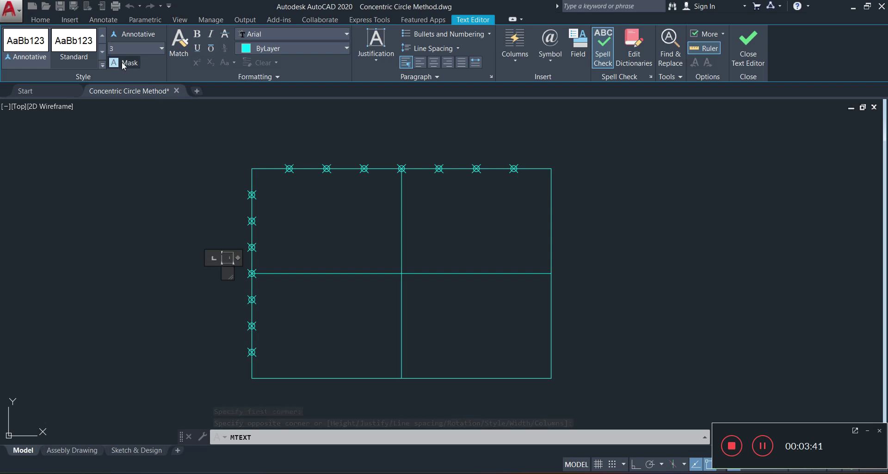
pyautogui.click(124, 45)
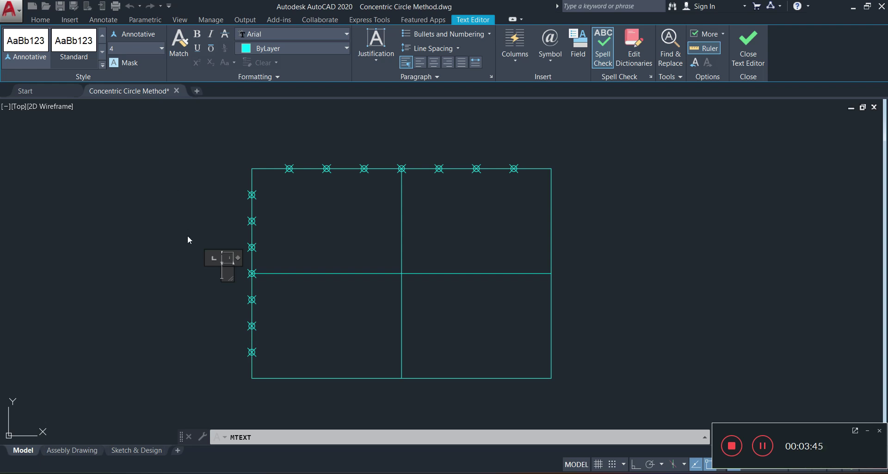
pyautogui.write('A')
pyautogui.click(206, 297)
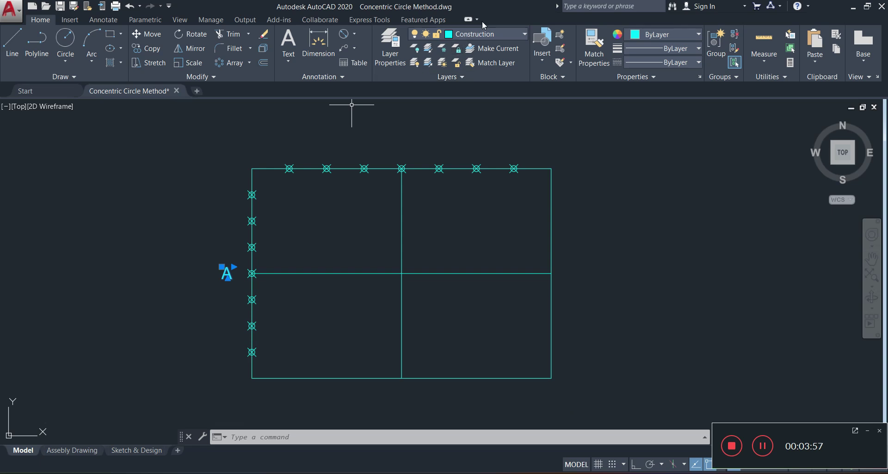
pyautogui.click(484, 35)
pyautogui.click(476, 61)
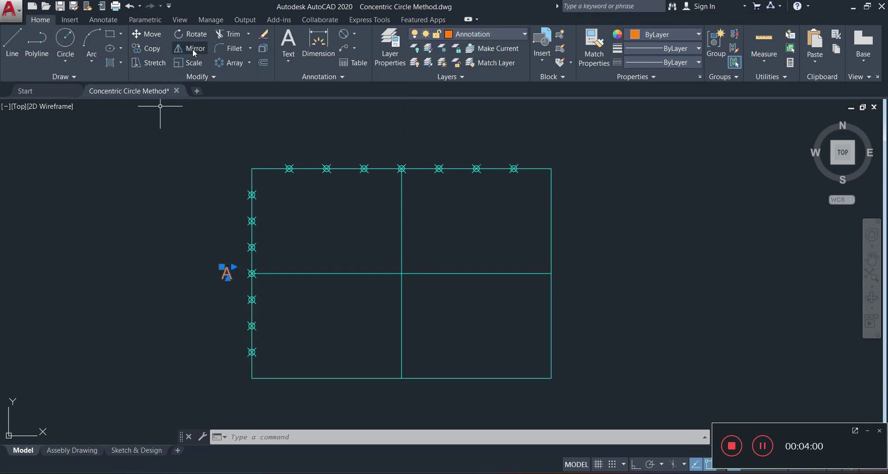
# Copy the label A to the right end of the horizontal axis and to the upper and lower ends of the vertical axis.
pyautogui.click(147, 48)
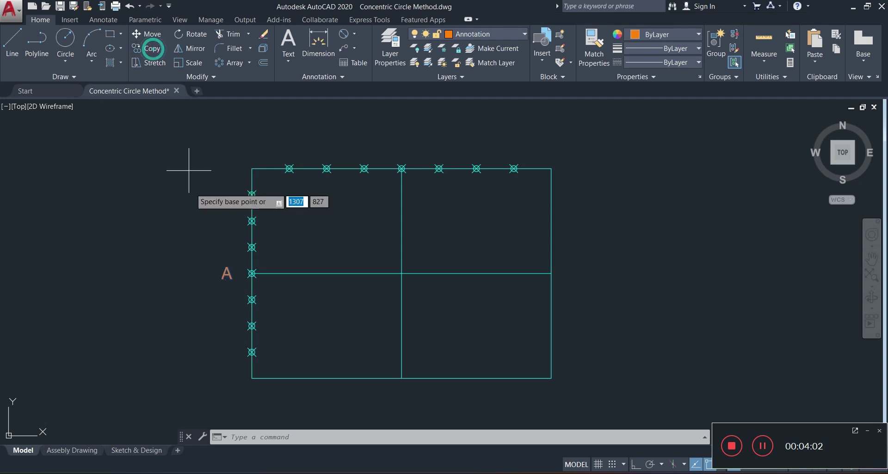
pyautogui.click(224, 272)
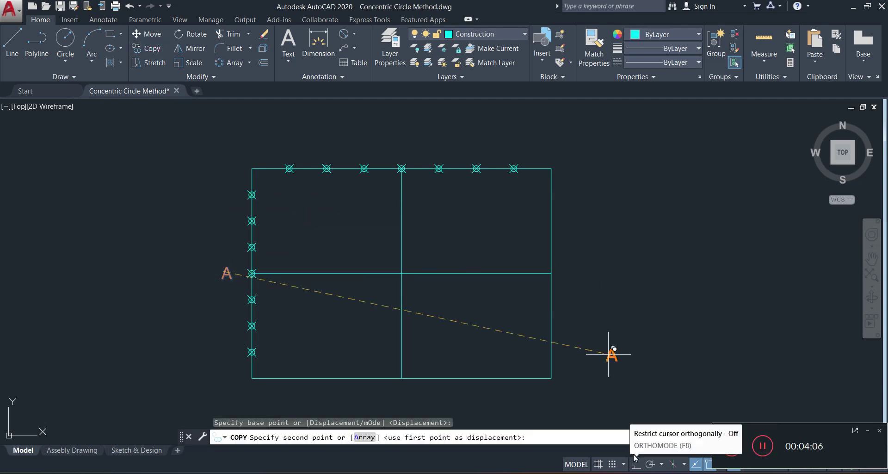
pyautogui.click(568, 274)
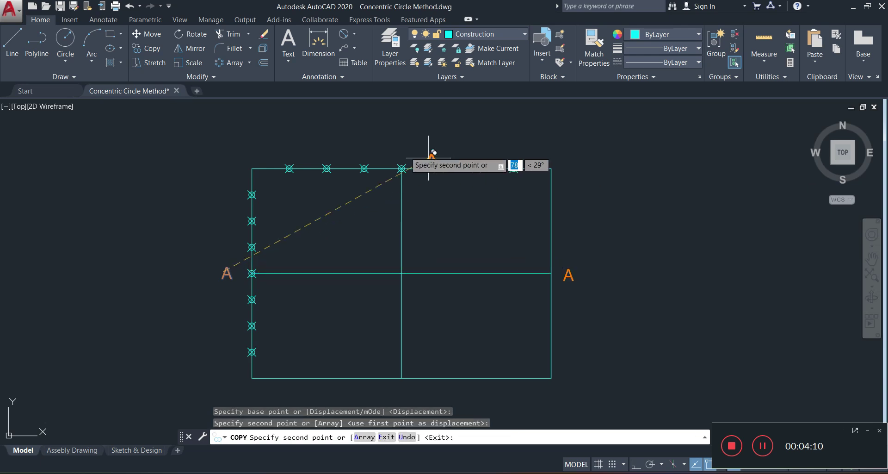
pyautogui.moveTo(398, 345); pyautogui.dragTo(417, 283, button='middle')
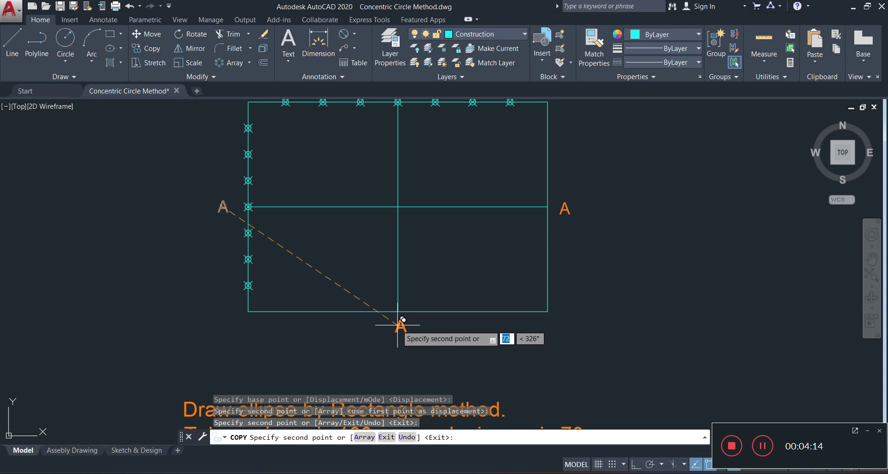
pyautogui.click(402, 322)
pyautogui.press('Escape')
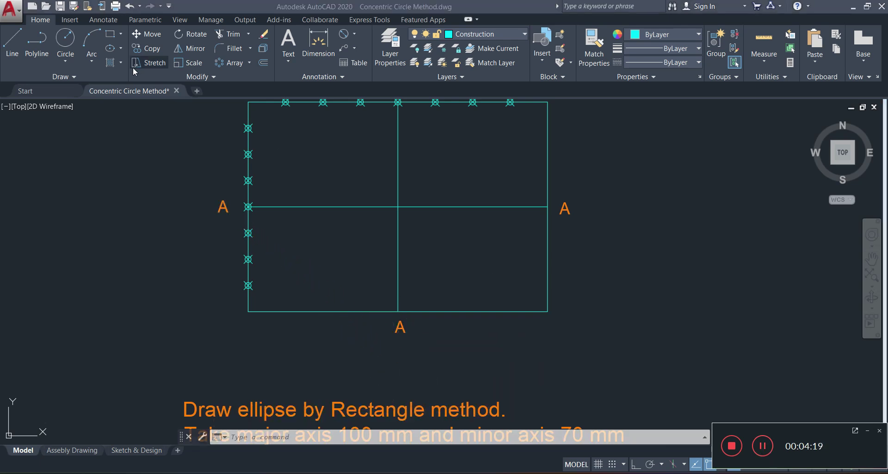
# Change the copied labels to B at the right end, C at the lower end and D at the upper end of the axes.
pyautogui.doubleClick(564, 207)
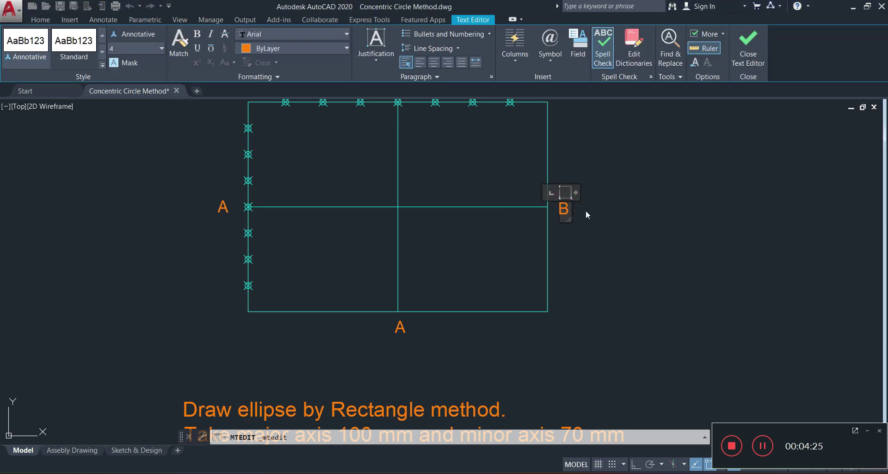
pyautogui.click(565, 303)
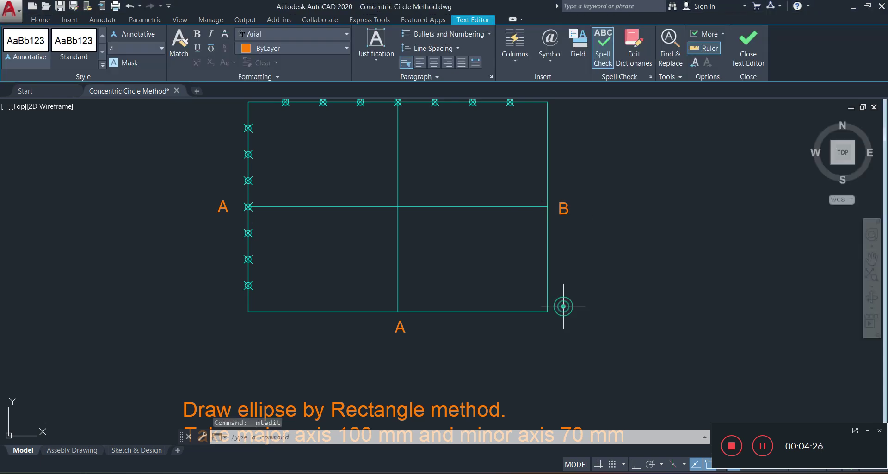
pyautogui.doubleClick(396, 327)
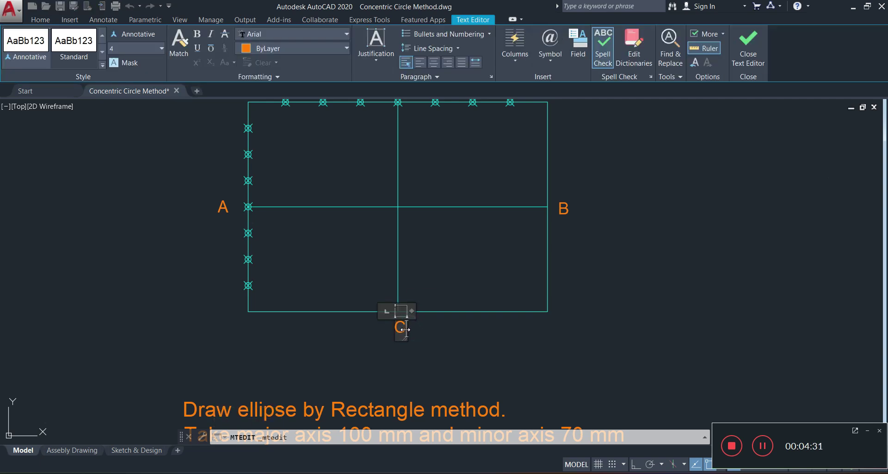
pyautogui.click(427, 278)
pyautogui.scroll(-3, 427, 275)
pyautogui.scroll(5, 421, 187)
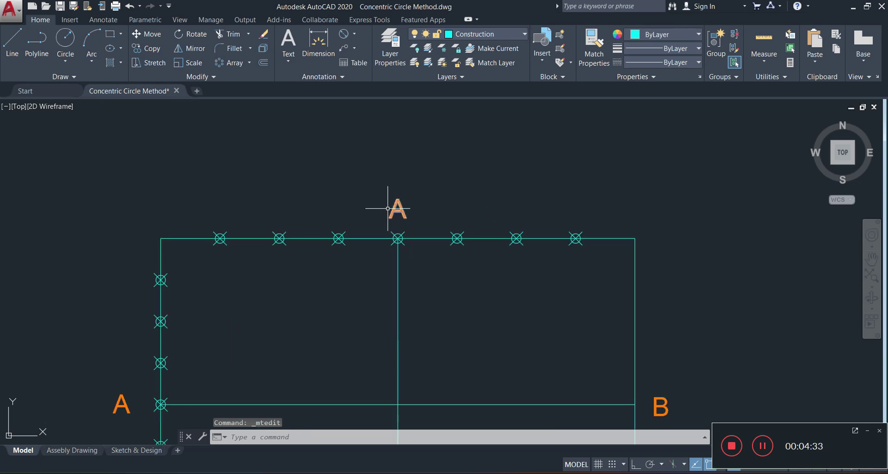
pyautogui.doubleClick(402, 206)
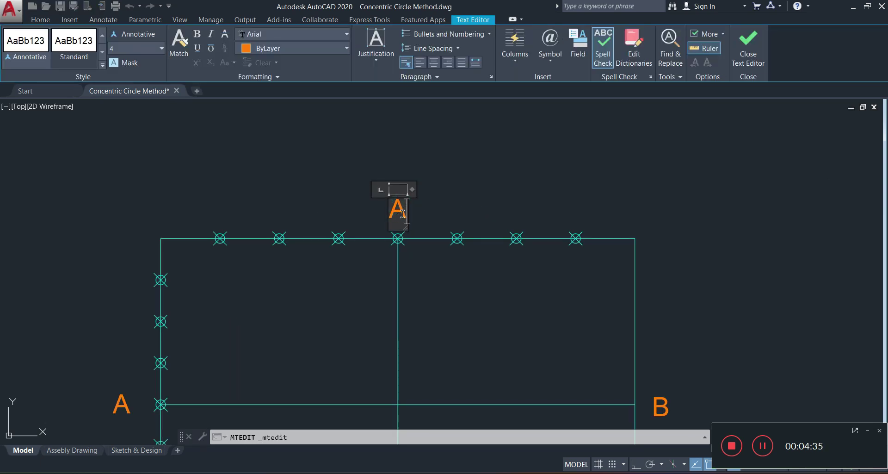
pyautogui.write('D')
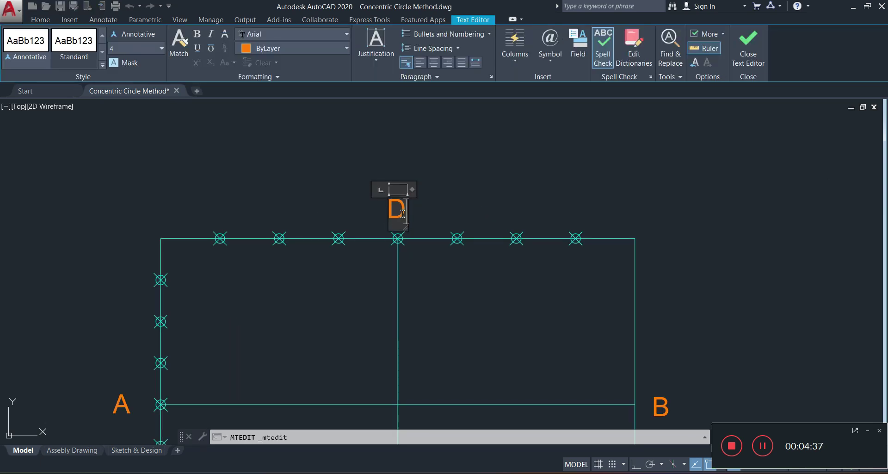
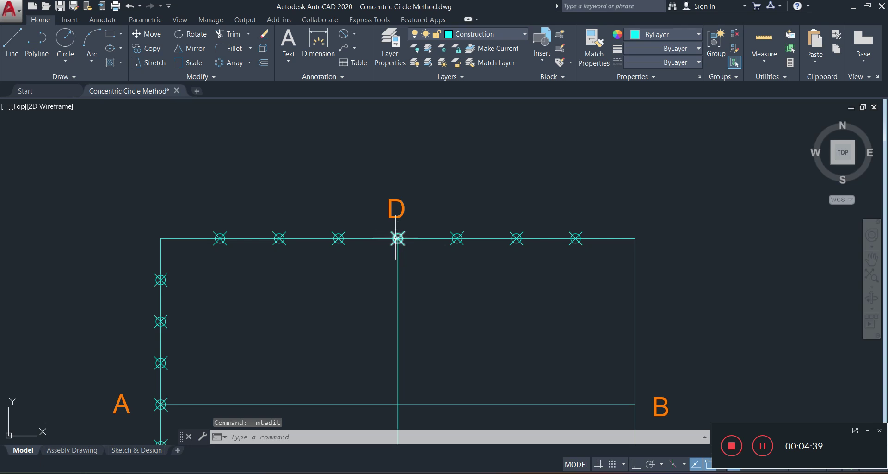
# Delete the division points at D and A, where the axes meet the rectangle's top and left sides.
pyautogui.click(401, 234)
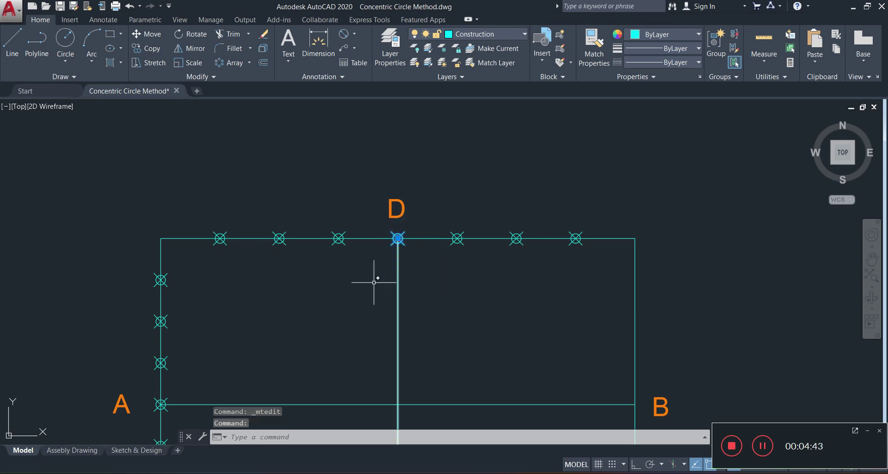
pyautogui.click(161, 404)
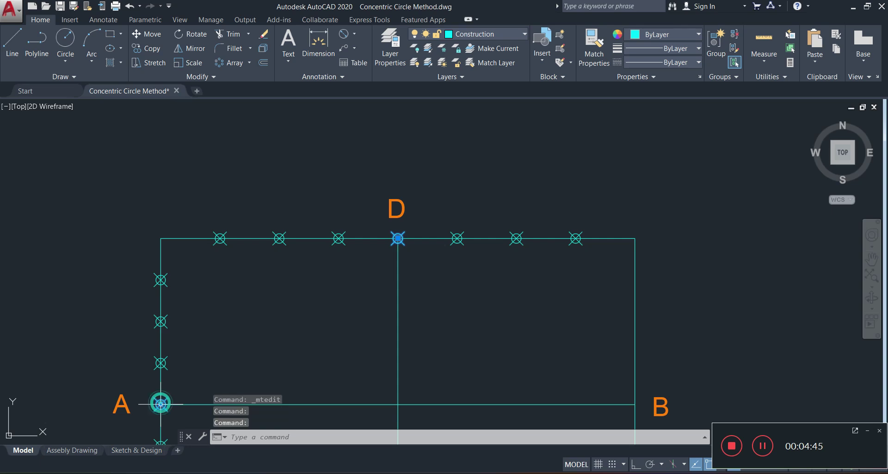
pyautogui.press('Delete')
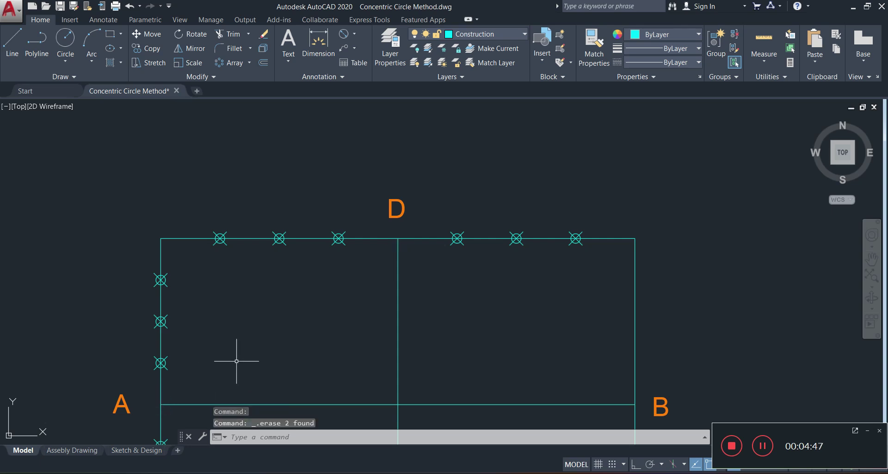
# Copy the label A next to the first division point above it on the rectangle's left side.
pyautogui.moveTo(442, 223)
pyautogui.mouseDown(button='middle')
pyautogui.moveTo(444, 159)
pyautogui.moveTo(468, 139)
pyautogui.mouseUp(button='middle')
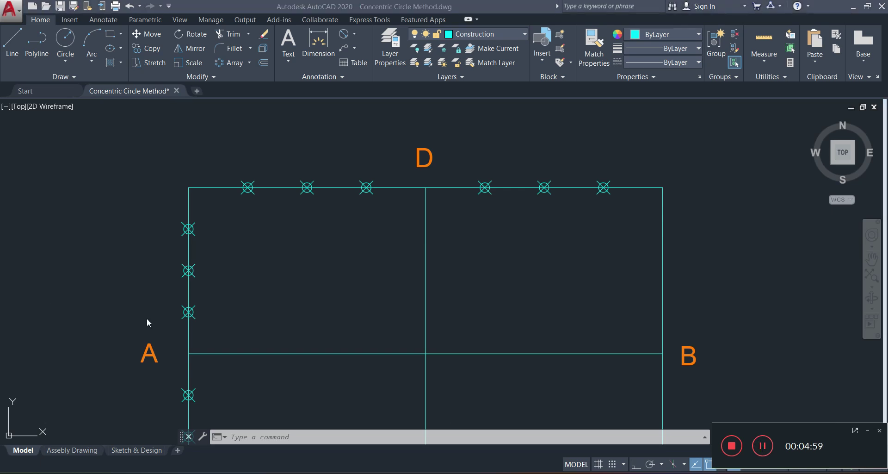
pyautogui.click(145, 353)
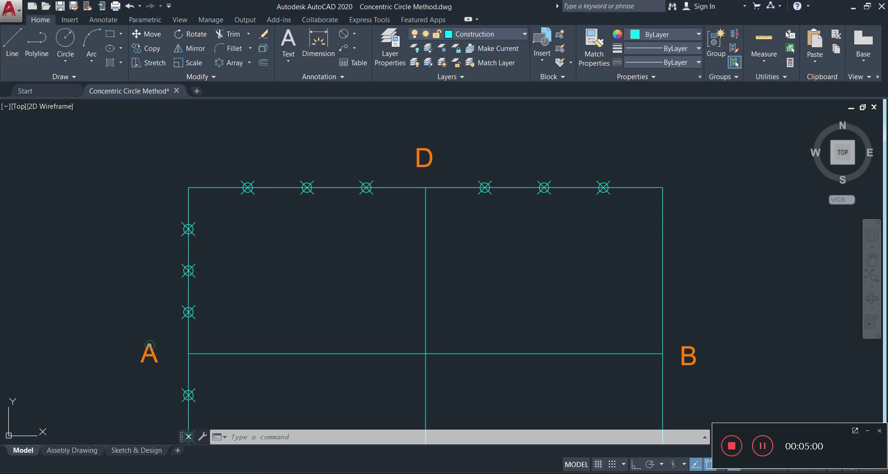
pyautogui.click(146, 351)
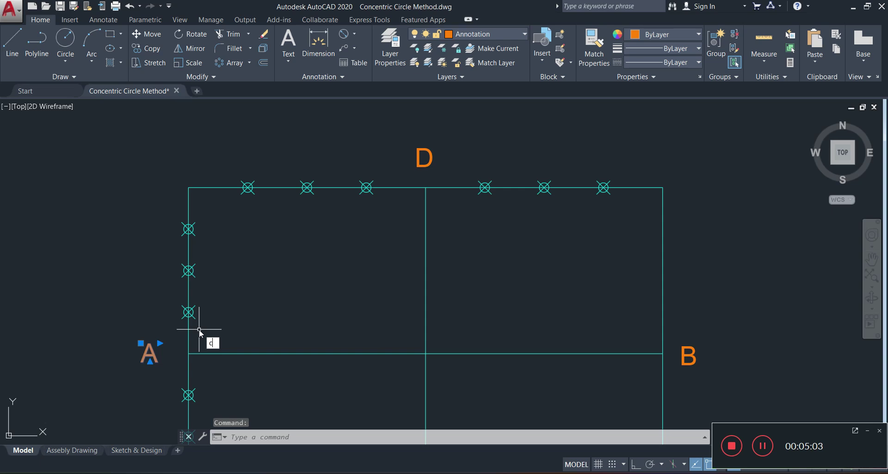
pyautogui.write('o')
pyautogui.press('Return')
pyautogui.click(149, 354)
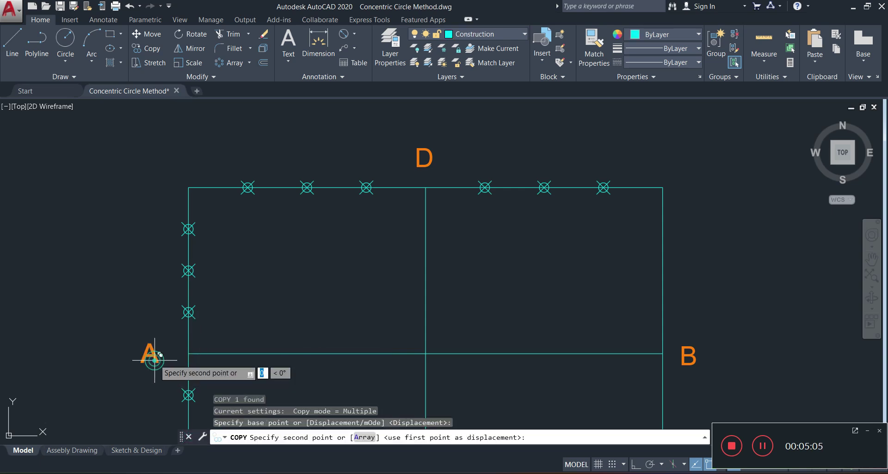
pyautogui.scroll(4, 177, 305)
pyautogui.click(177, 314)
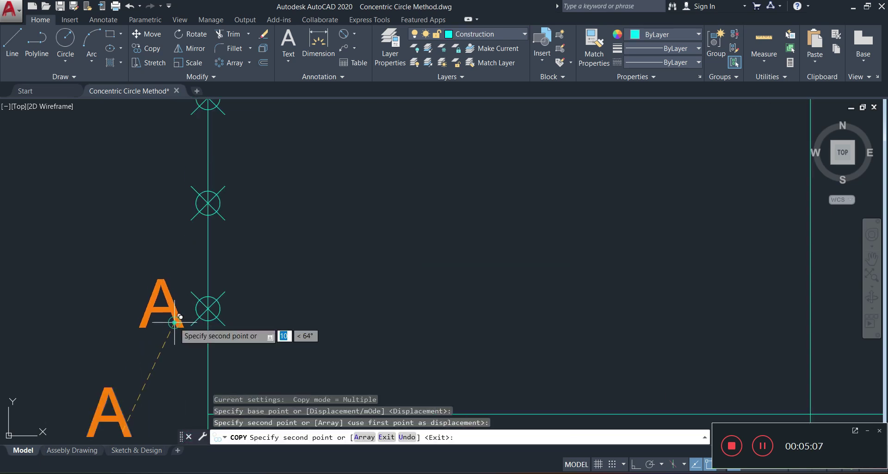
pyautogui.press('Escape')
# Replace the copied label's text with 1 at text height 3.
pyautogui.doubleClick(158, 313)
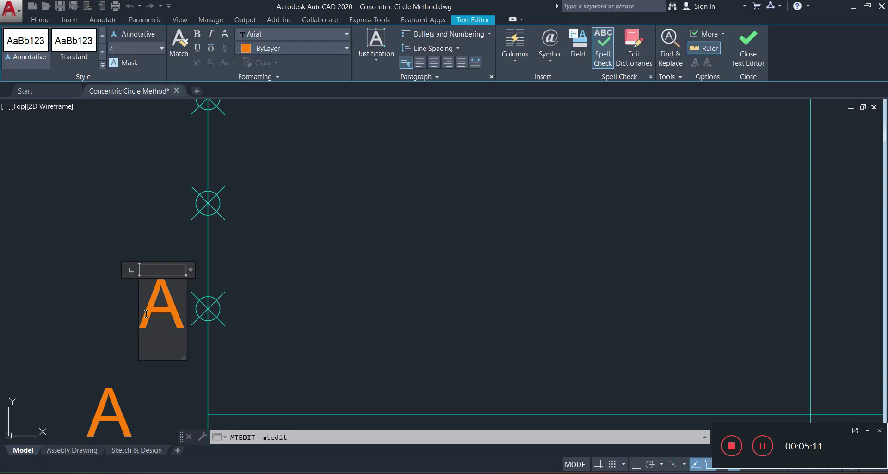
pyautogui.press('Delete')
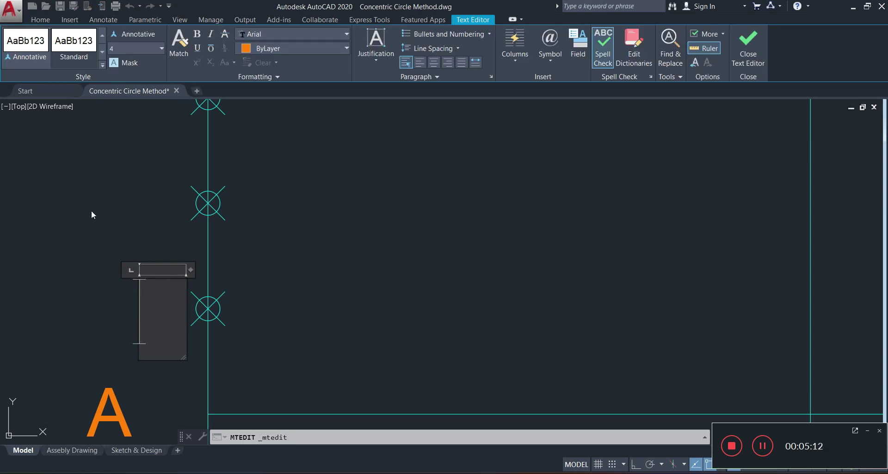
pyautogui.click(128, 46)
pyautogui.write('3')
pyautogui.press('Return')
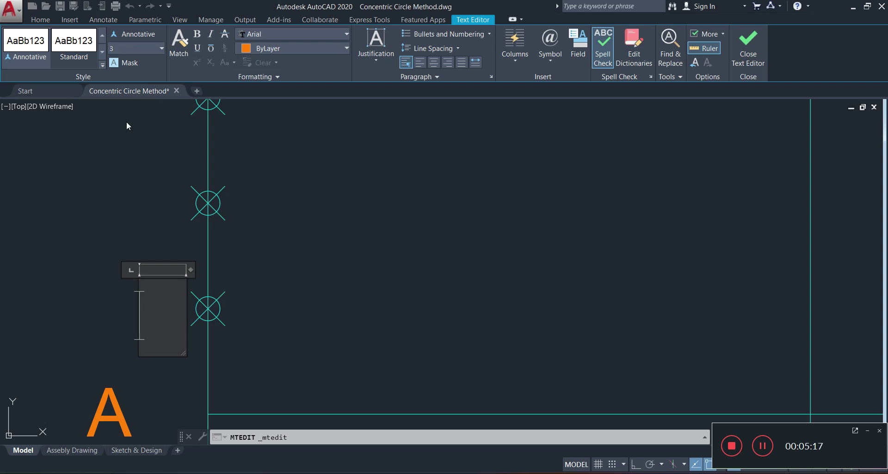
pyautogui.write('1')
pyautogui.click(113, 325)
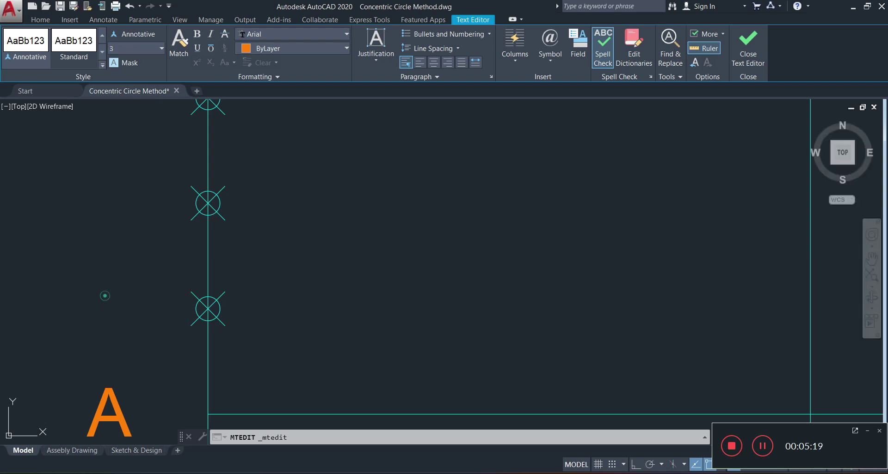
# Move the label 1 closer to the first division point above A.
pyautogui.scroll(-4, 154, 301)
pyautogui.moveTo(154, 301); pyautogui.dragTo(270, 285, button='middle')
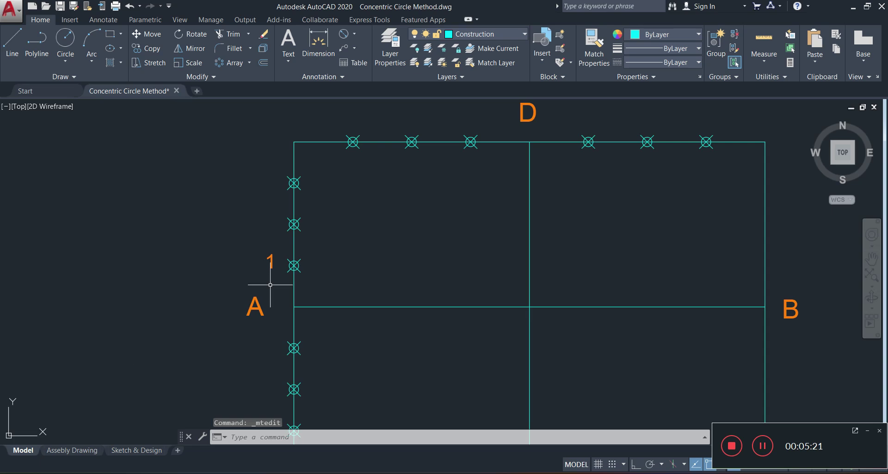
pyautogui.click(271, 252)
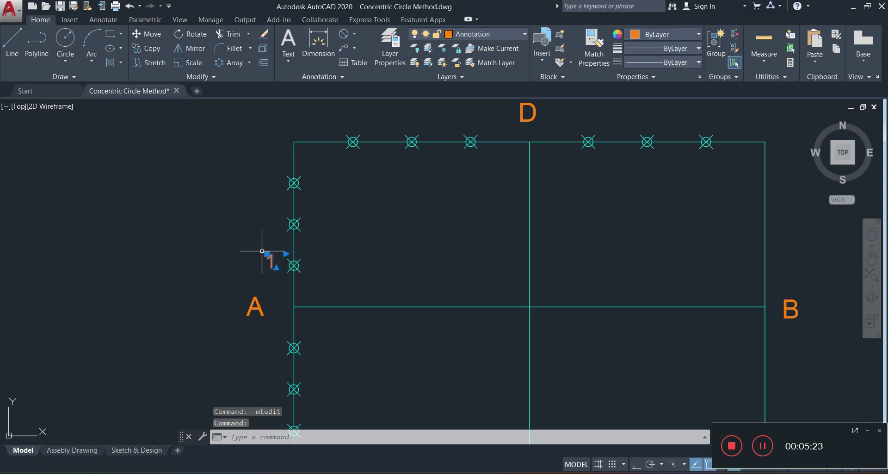
pyautogui.click(267, 254)
pyautogui.scroll(4, 271, 255)
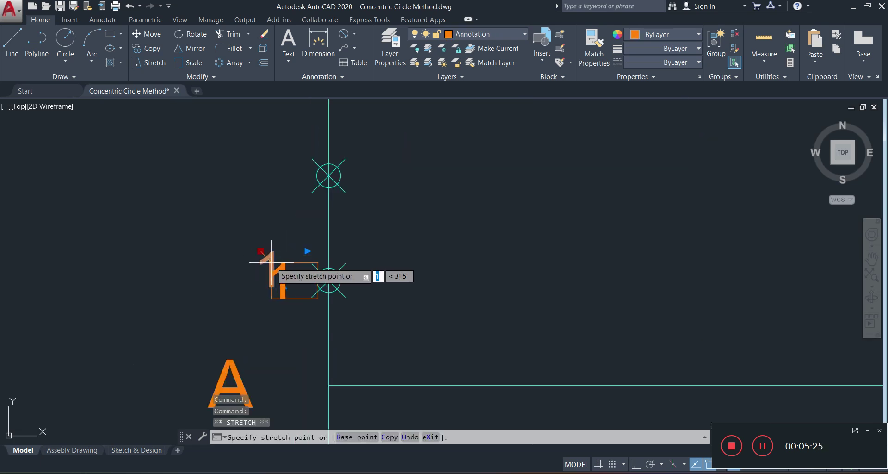
pyautogui.click(272, 263)
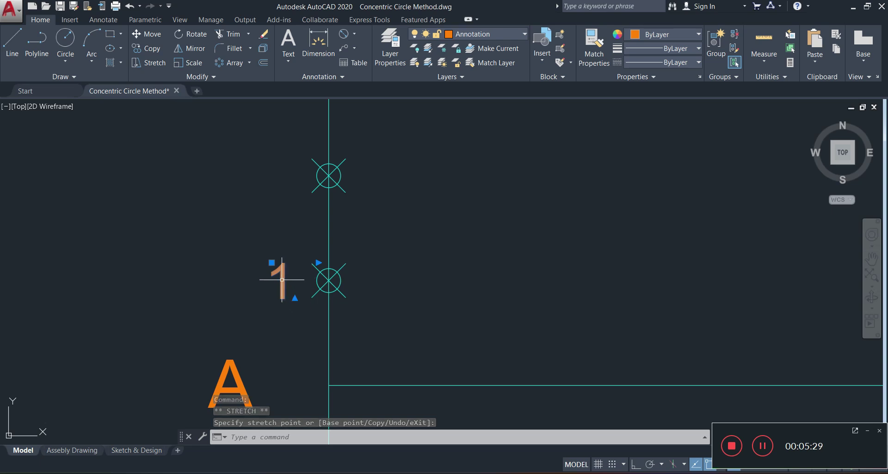
# Set the text height of the label 1 to 2.
pyautogui.doubleClick(282, 279)
pyautogui.doubleClick(287, 277)
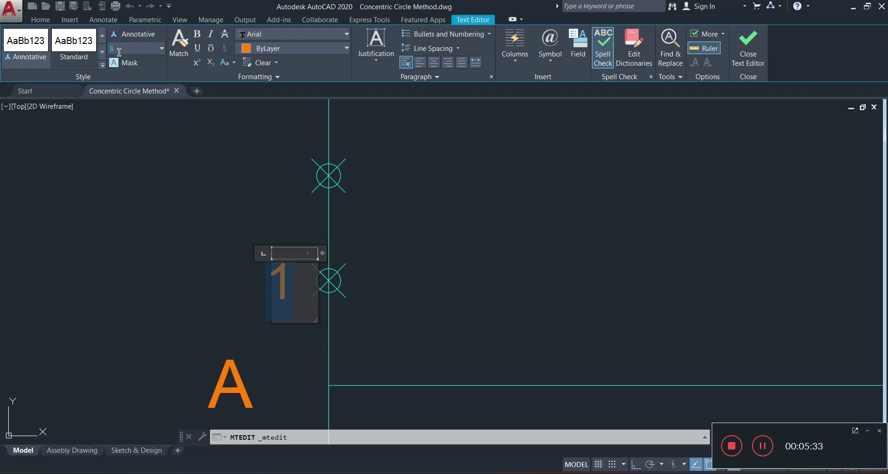
pyautogui.click(112, 142)
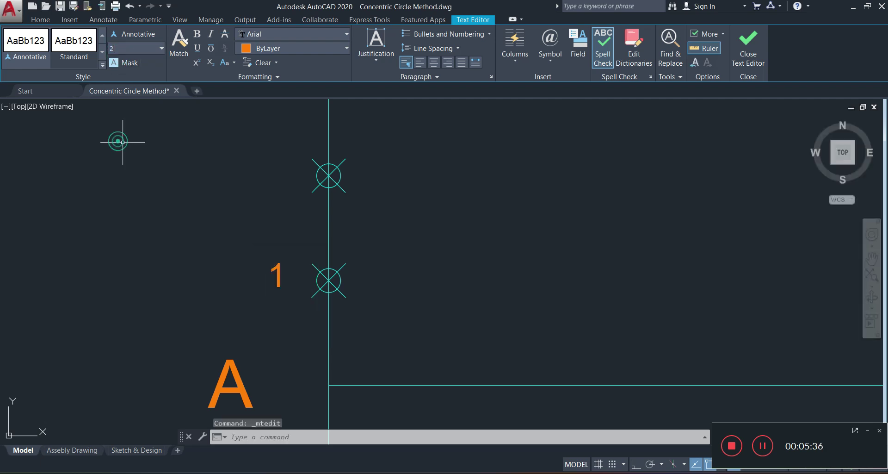
# Shift the label 1 slightly closer to the first division point above A, then clear the selection.
pyautogui.click(298, 277)
pyautogui.click(277, 284)
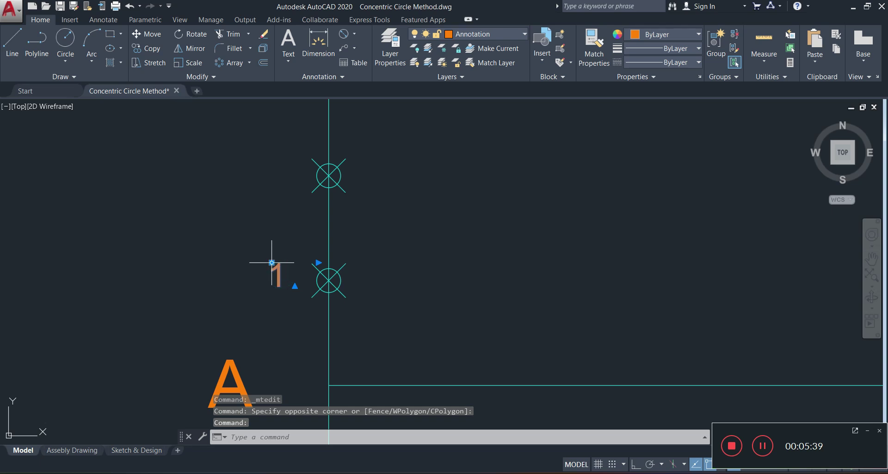
pyautogui.click(272, 262)
pyautogui.click(284, 272)
pyautogui.scroll(-4, 296, 272)
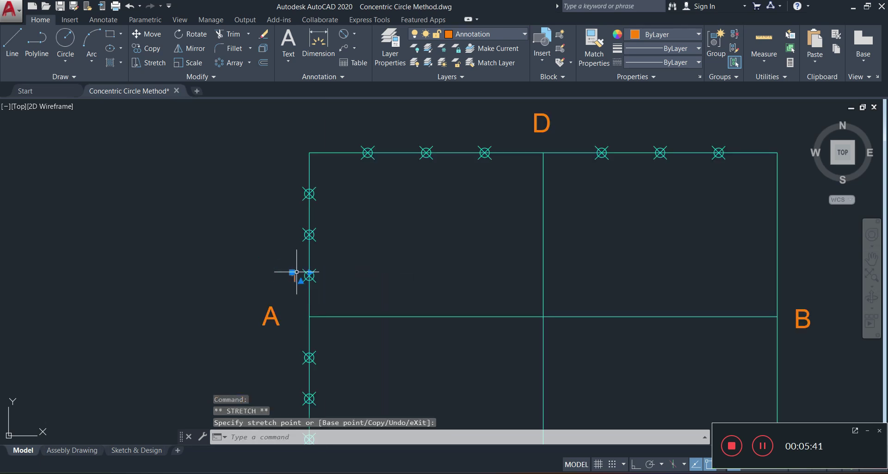
pyautogui.press('Escape')
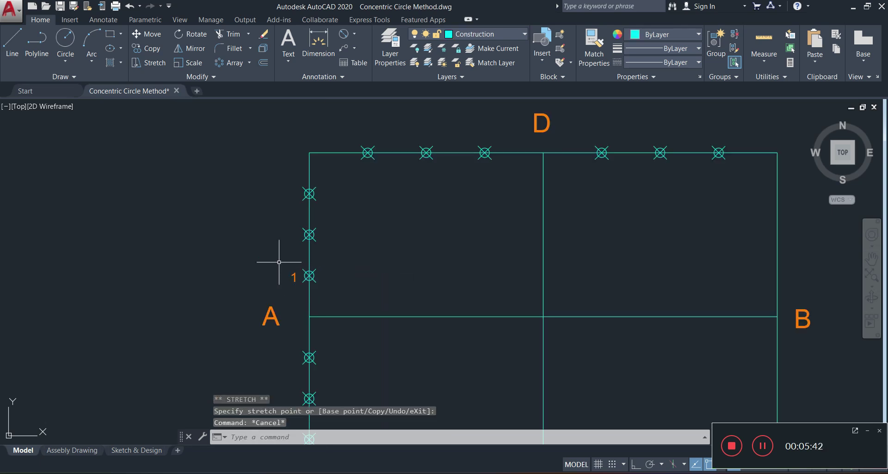
# Copy the label 1 straight up with Ortho on, placing one copy beside each of the two upper division points above A.
pyautogui.click(294, 280)
pyautogui.write('cond p')
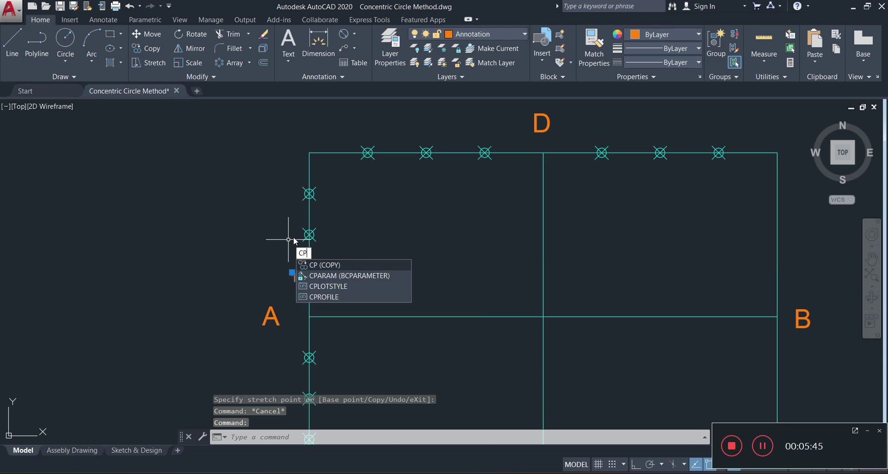
pyautogui.press('Return')
pyautogui.click(292, 281)
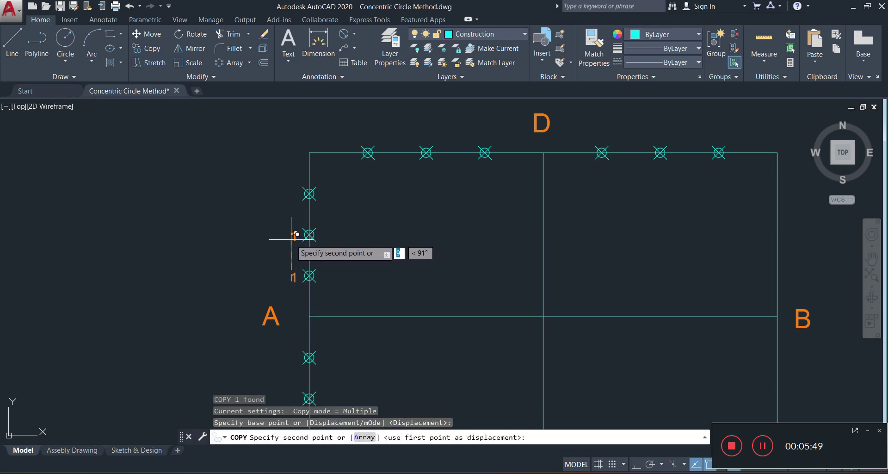
pyautogui.click(637, 463)
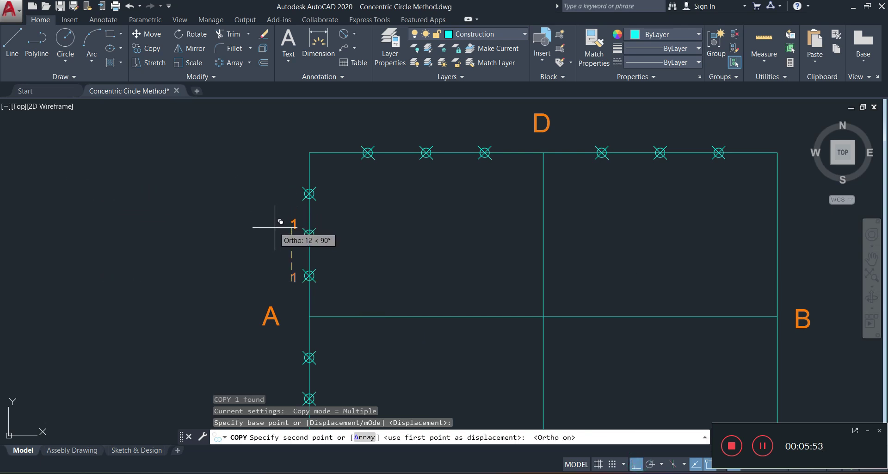
pyautogui.click(284, 240)
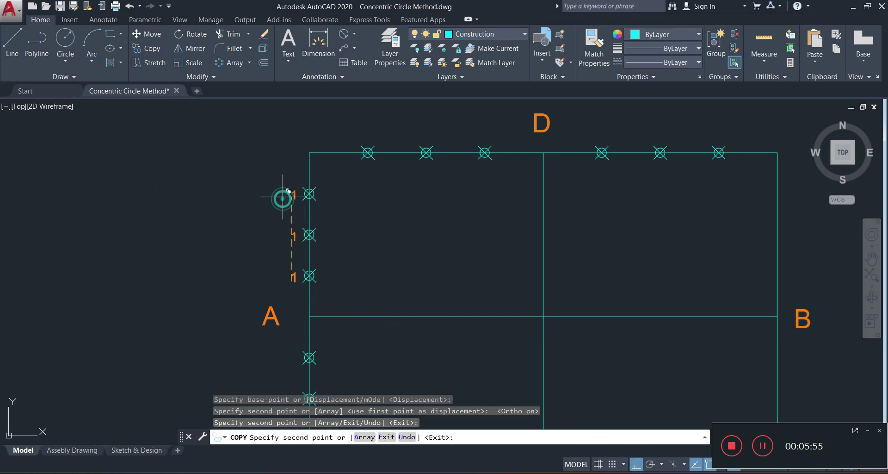
pyautogui.press('Escape')
# Change the text of the uppermost copied label to 3 and of the middle one to 2.
pyautogui.doubleClick(294, 195)
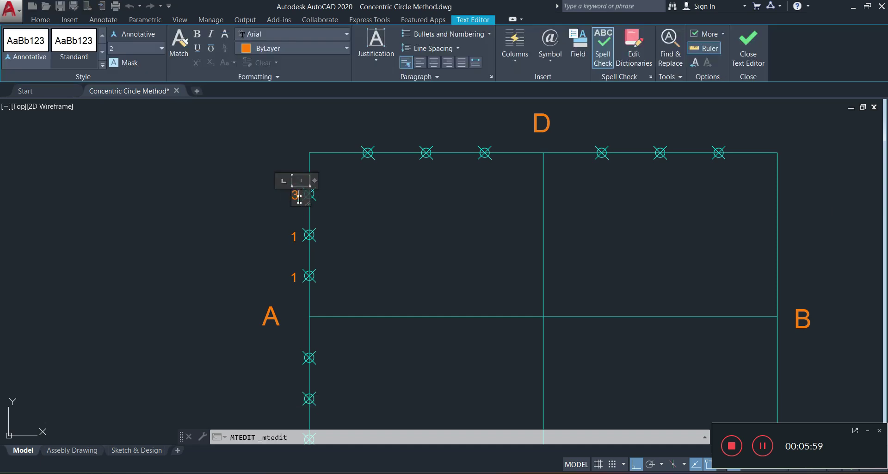
pyautogui.click(293, 238)
pyautogui.click(298, 237)
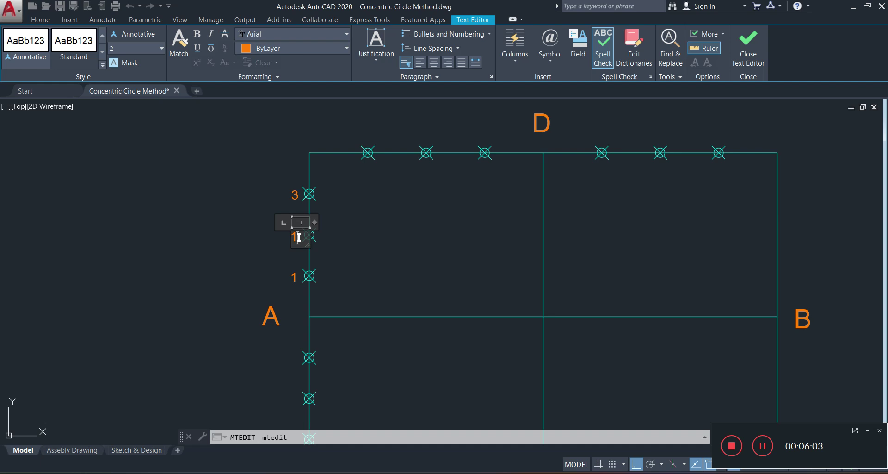
pyautogui.click(263, 264)
# Move the six division points on the rectangle's upper side down onto the horizontal axis AB, from the vertical axis's upper end to the centre.
pyautogui.moveTo(454, 258); pyautogui.dragTo(391, 258, button='middle')
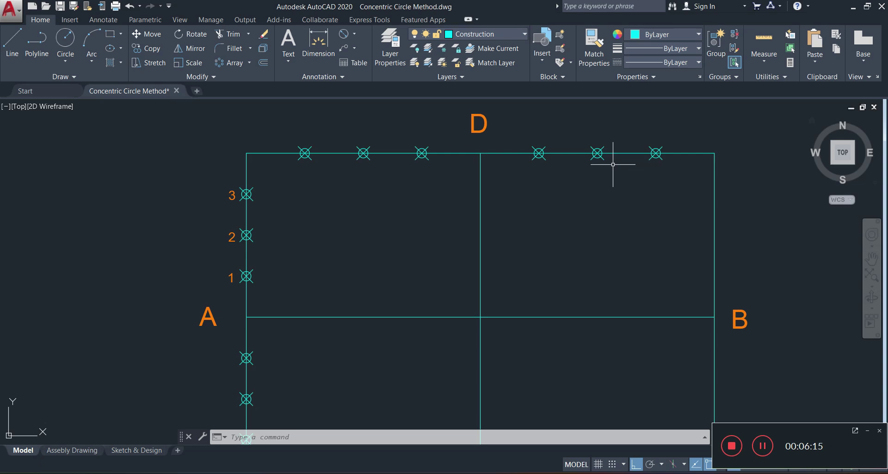
pyautogui.click(664, 155)
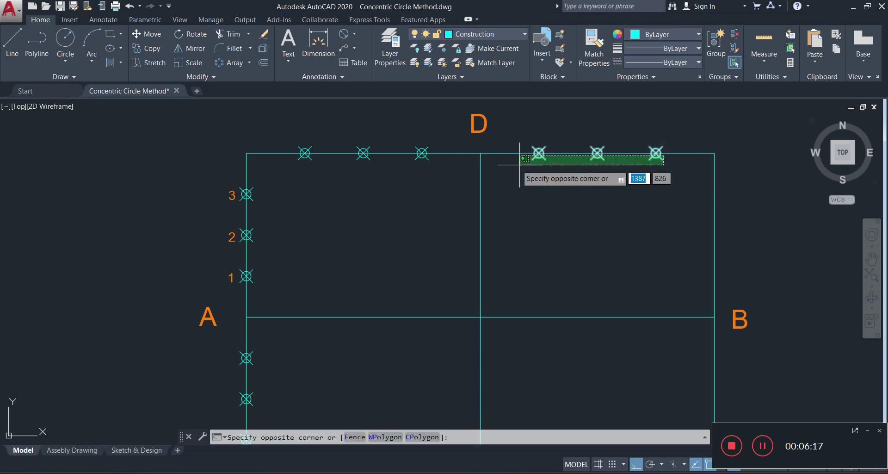
pyautogui.click(522, 160)
pyautogui.click(448, 158)
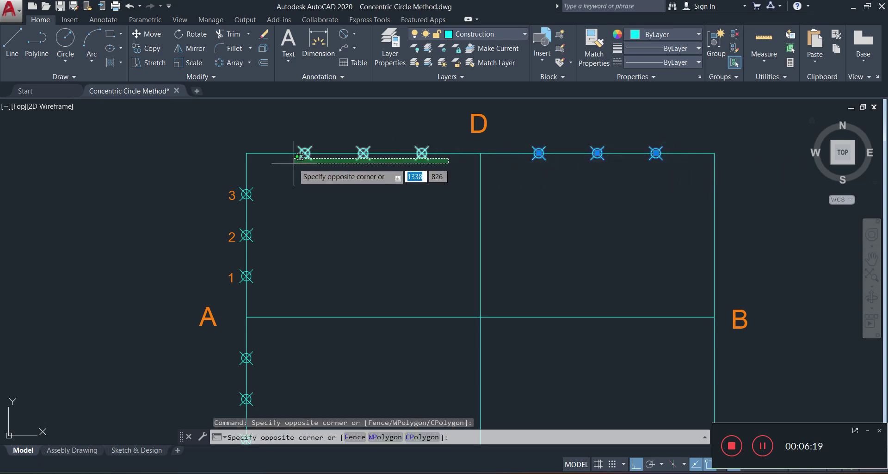
pyautogui.click(292, 146)
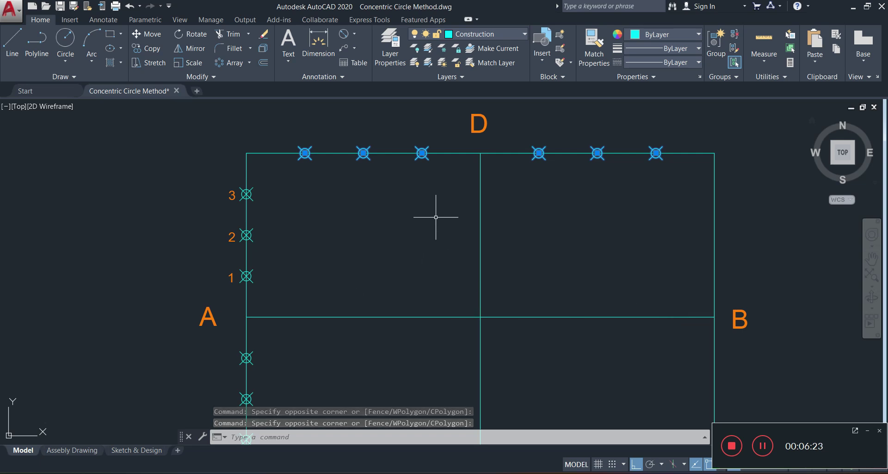
pyautogui.click(489, 158)
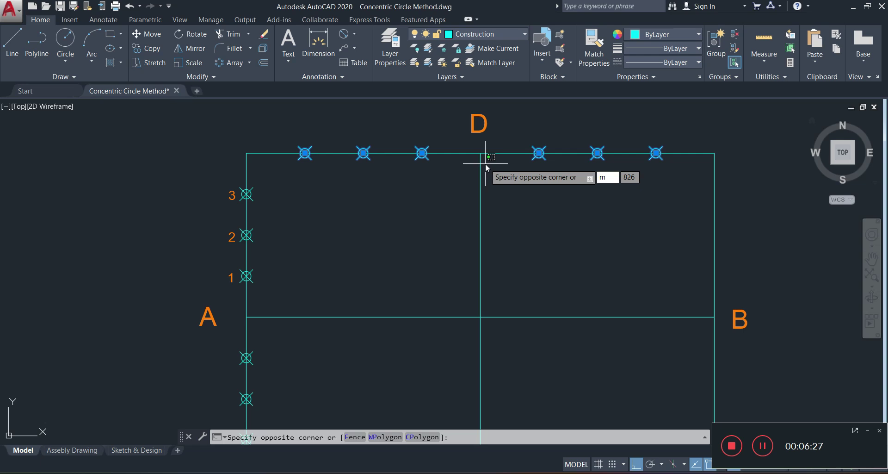
pyautogui.press('Return')
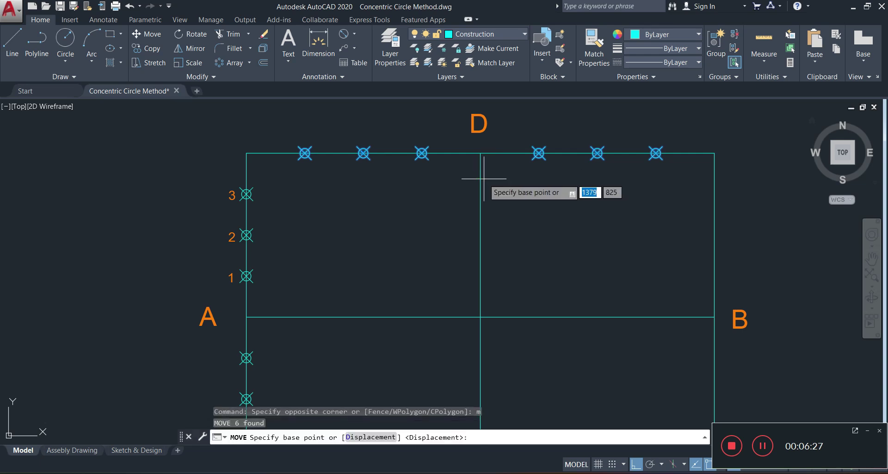
pyautogui.click(484, 155)
pyautogui.click(482, 309)
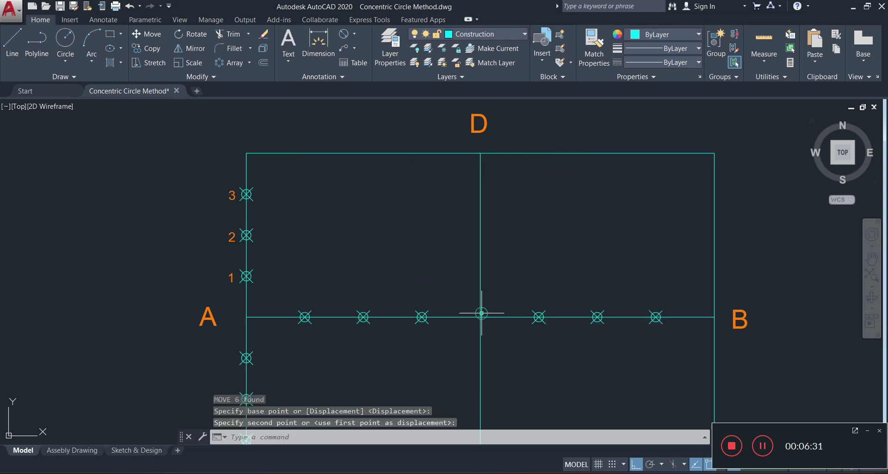
# Copy the label 1 with Ortho off to just below the first division point from A on the axis AB.
pyautogui.moveTo(555, 278); pyautogui.dragTo(611, 244, button='middle')
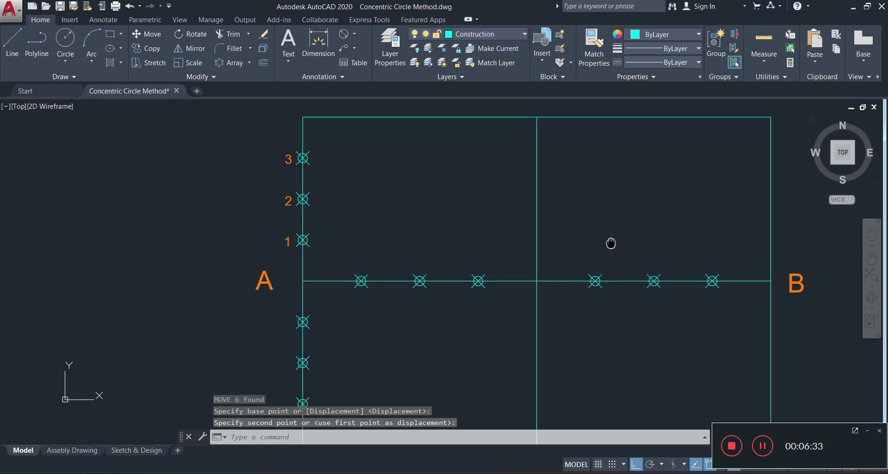
pyautogui.moveTo(505, 311)
pyautogui.mouseDown(button='middle')
pyautogui.moveTo(495, 263)
pyautogui.moveTo(490, 287)
pyautogui.mouseUp(button='middle')
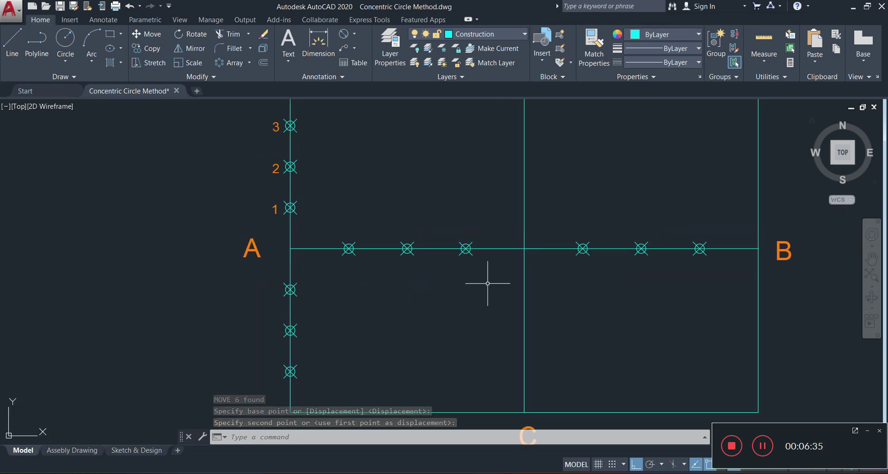
pyautogui.write('co')
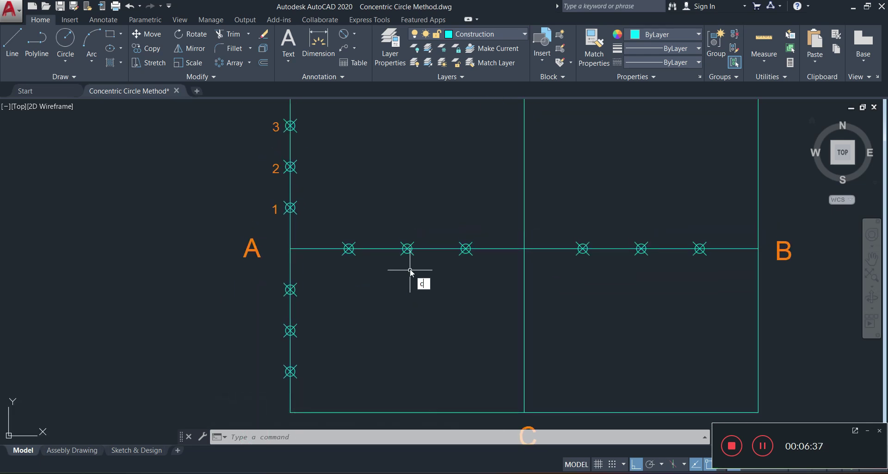
pyautogui.press('Return')
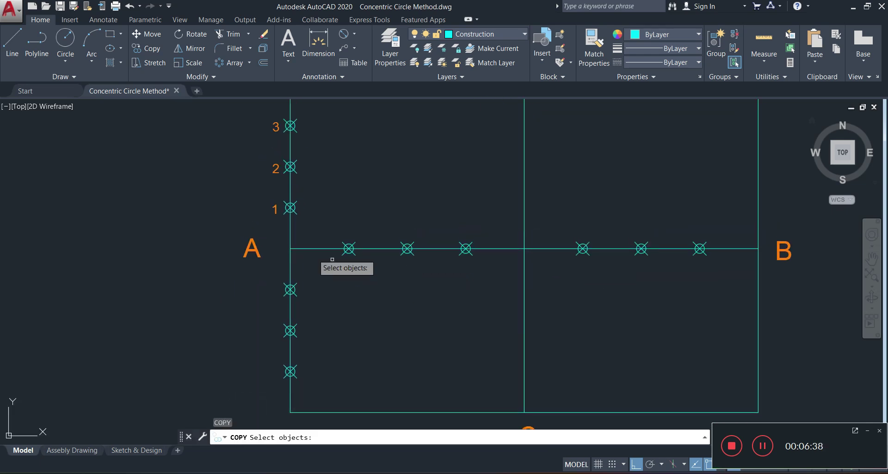
pyautogui.click(275, 210)
pyautogui.press('Return')
pyautogui.click(277, 209)
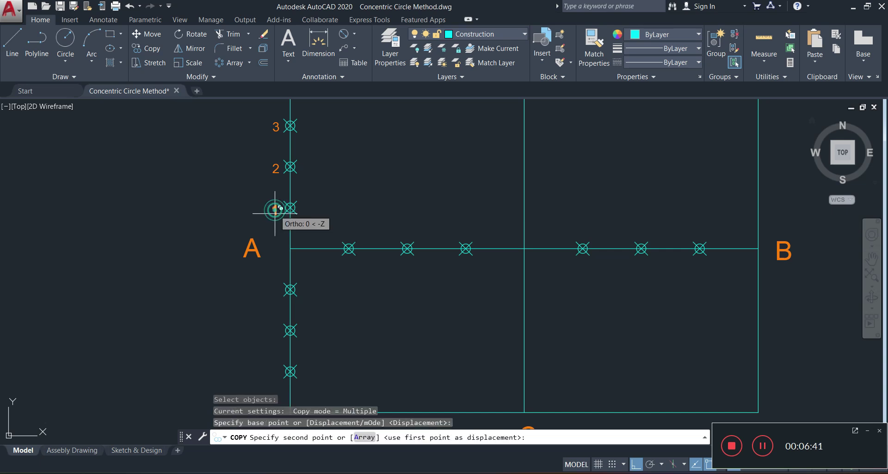
pyautogui.click(637, 464)
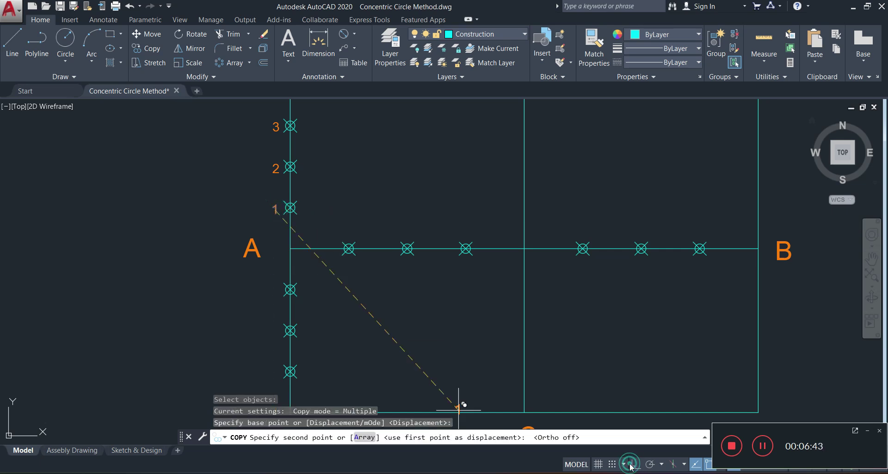
pyautogui.click(349, 266)
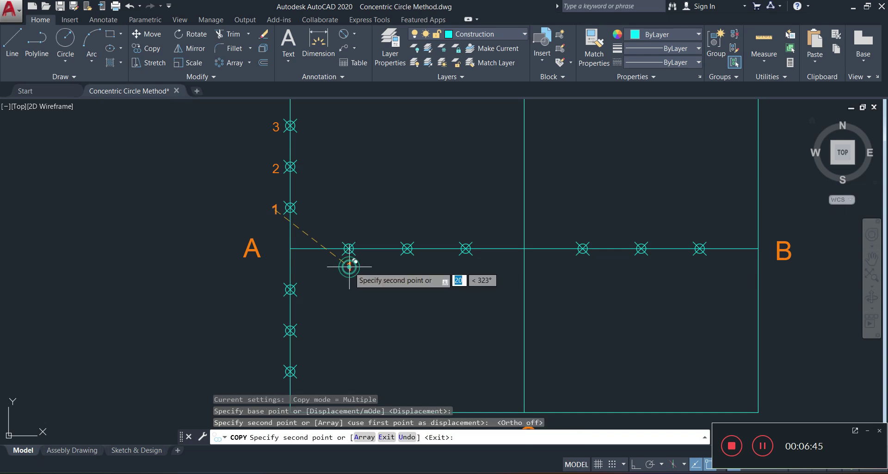
pyautogui.press('Return')
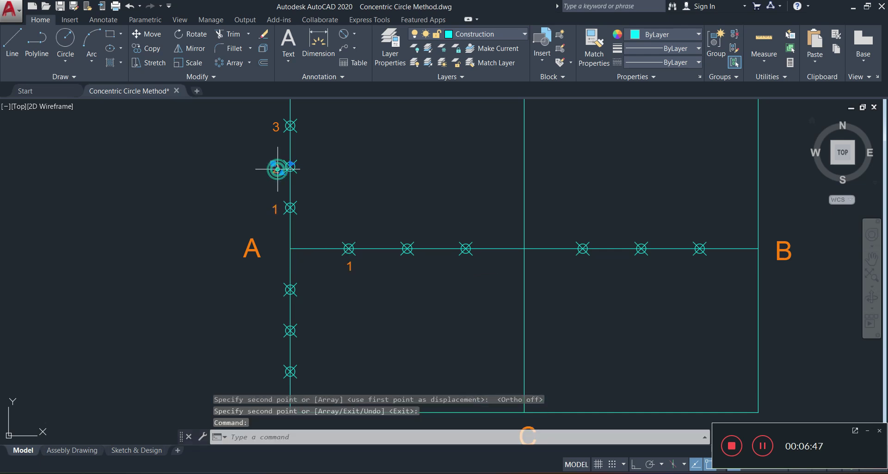
# Copy the label 2 to just below the second division point from A on the axis AB.
pyautogui.click(277, 169)
pyautogui.press('Return')
pyautogui.click(277, 169)
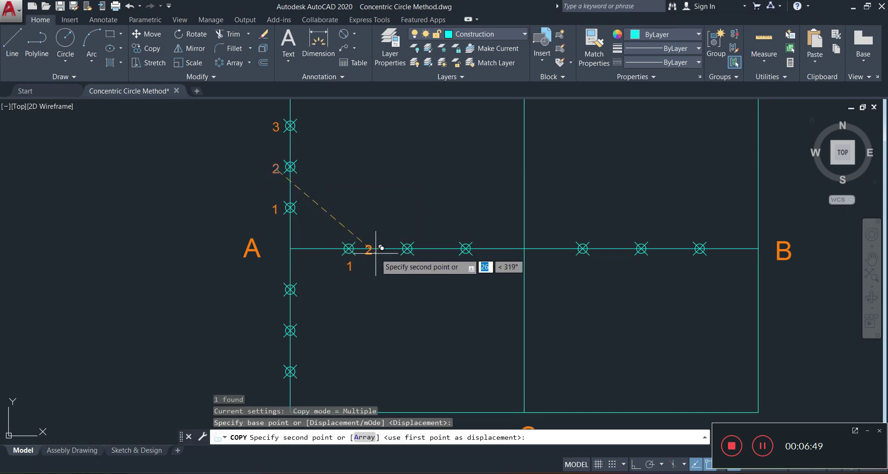
pyautogui.click(407, 261)
pyautogui.press('Escape')
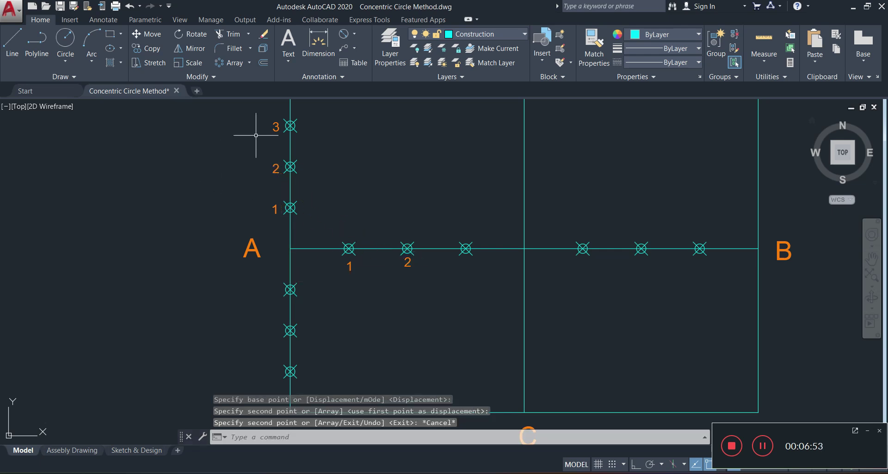
# Copy the label 3 to just below the third division point from A on the axis AB.
pyautogui.click(274, 127)
pyautogui.write('c')
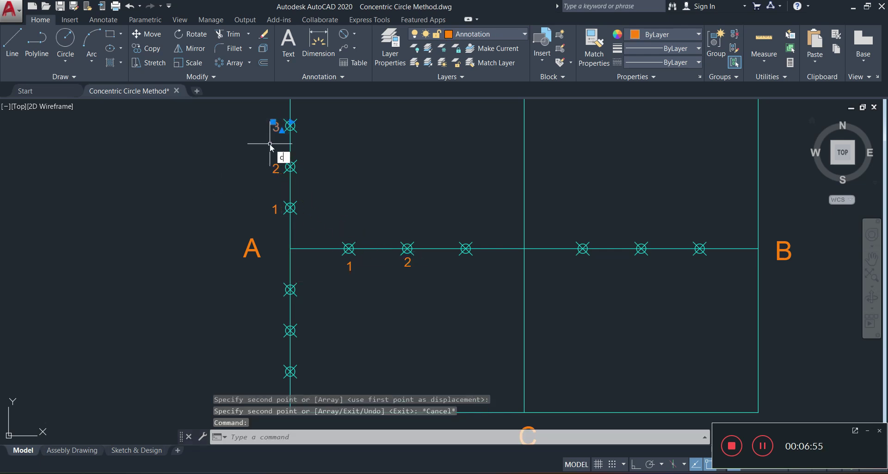
pyautogui.write('o')
pyautogui.press('Return')
pyautogui.click(271, 128)
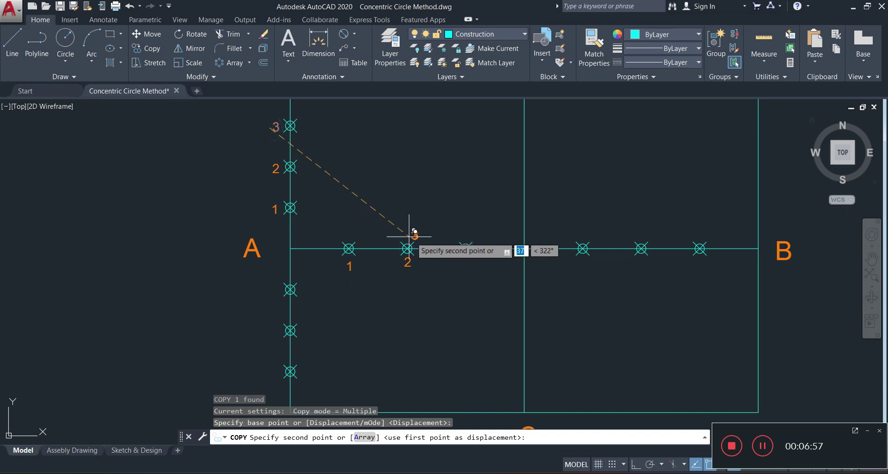
pyautogui.scroll(2, 464, 255)
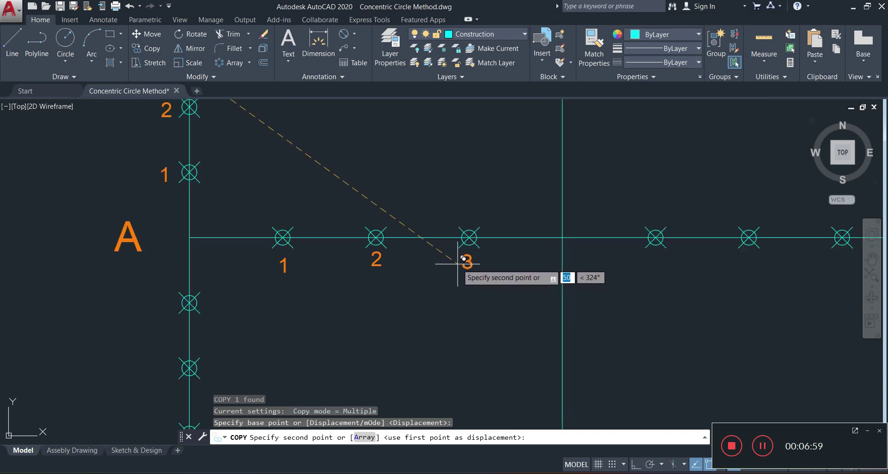
pyautogui.click(458, 264)
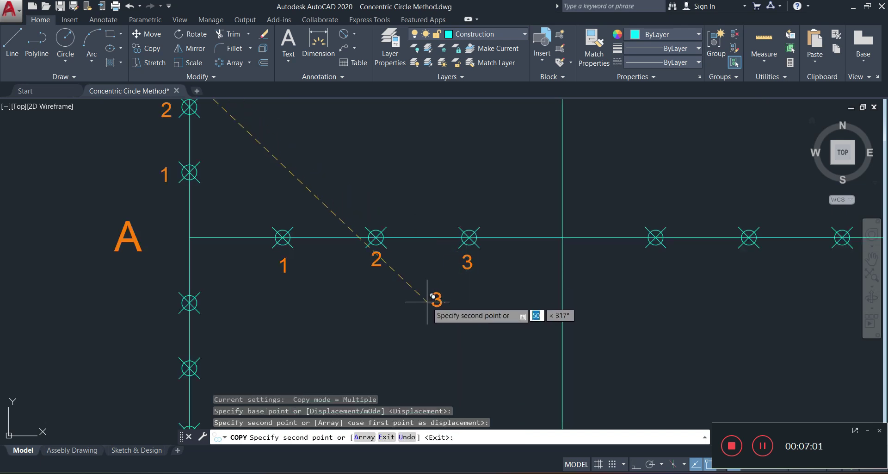
pyautogui.press('Escape')
pyautogui.scroll(-1, 471, 317)
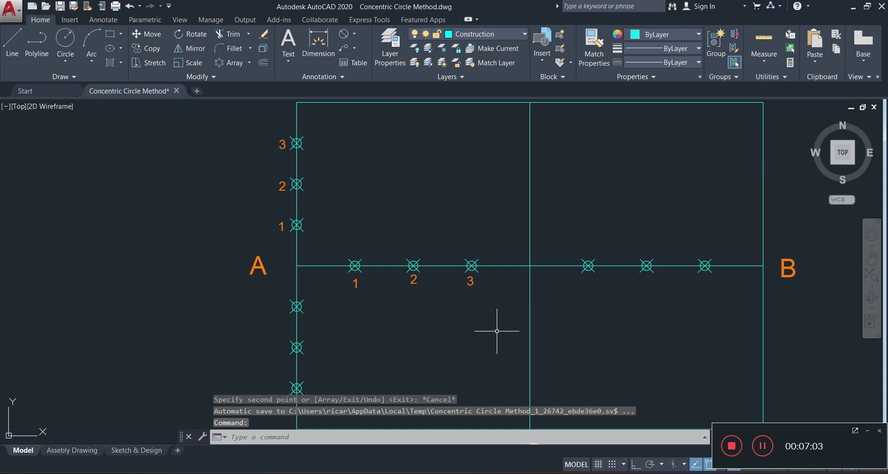
# Start the Line command and turn on the Node object snap so division points can be picked.
pyautogui.moveTo(508, 323); pyautogui.dragTo(475, 368, button='middle')
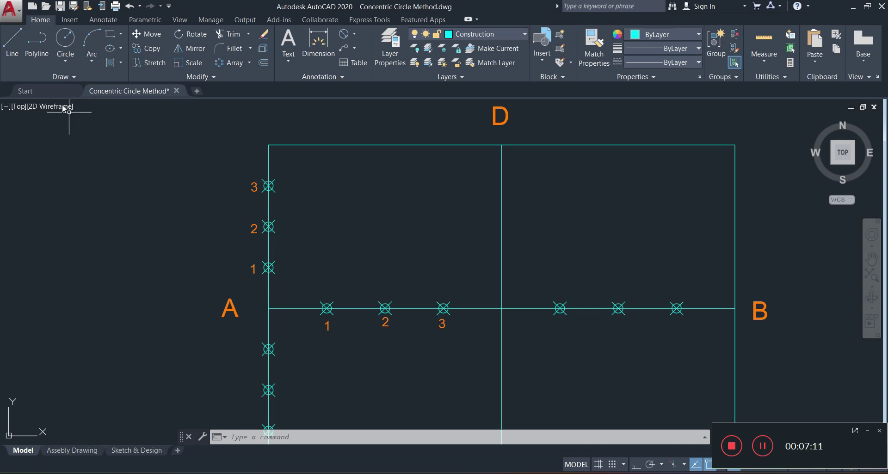
pyautogui.click(17, 44)
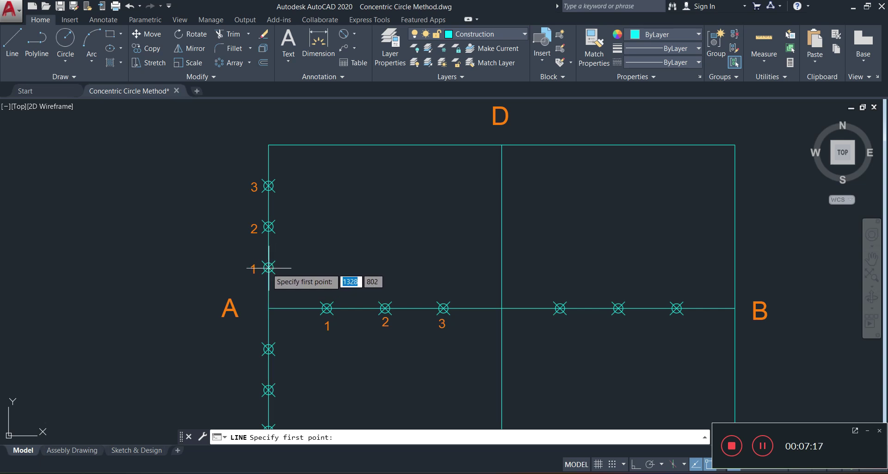
pyautogui.scroll(4, 274, 267)
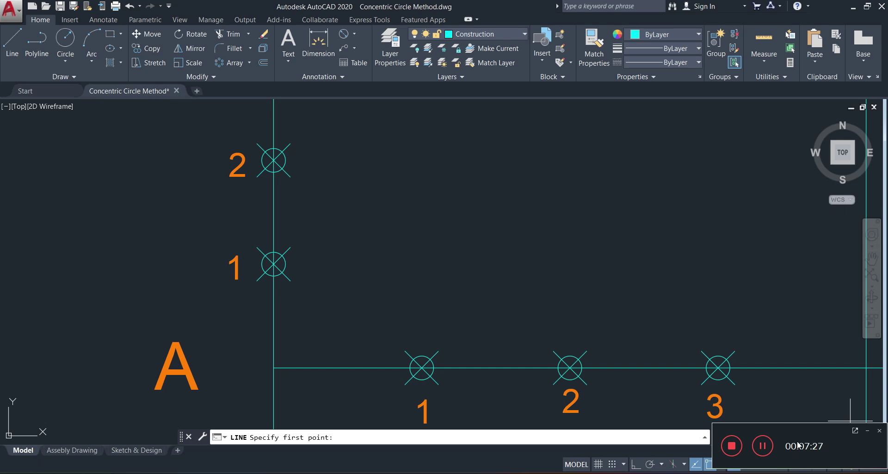
pyautogui.moveTo(797, 445); pyautogui.dragTo(800, 381)
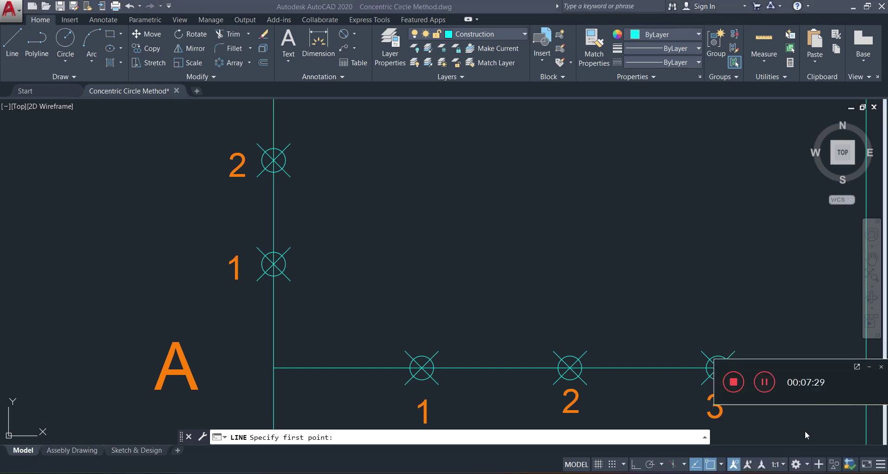
pyautogui.click(723, 465)
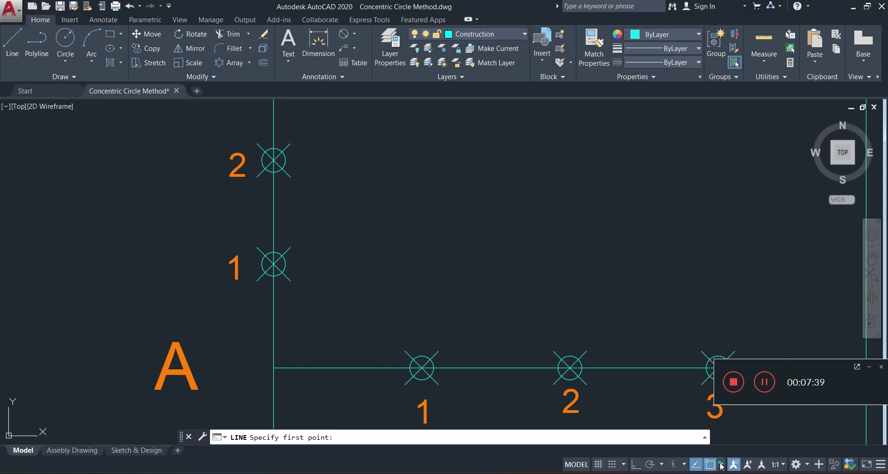
pyautogui.click(722, 465)
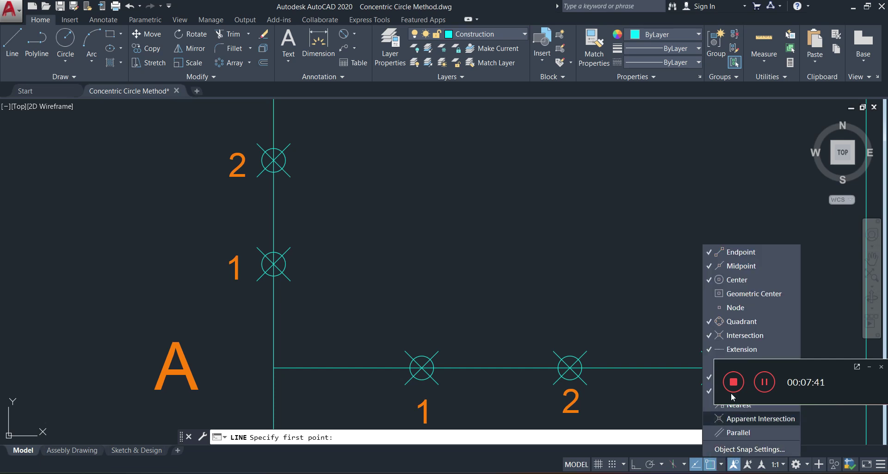
pyautogui.click(733, 308)
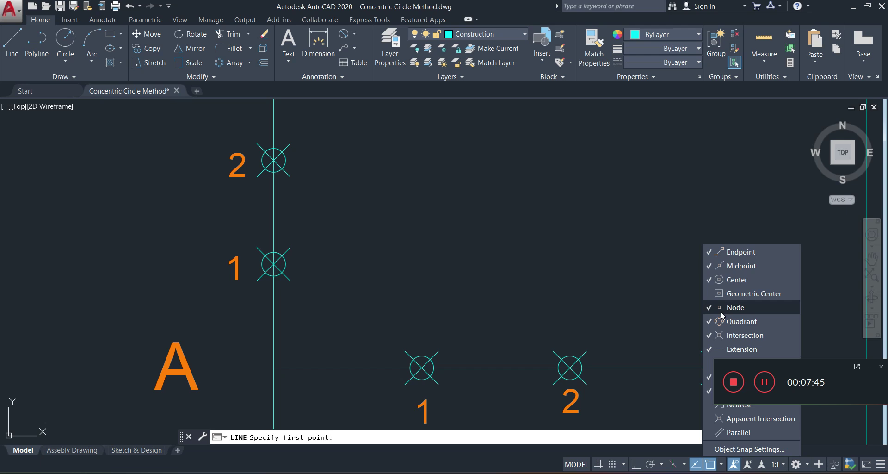
pyautogui.click(508, 299)
# Draw lines from division points 1 and 2 on the rectangle's vertical side above A to the vertical axis's end D.
pyautogui.scroll(-2, 319, 268)
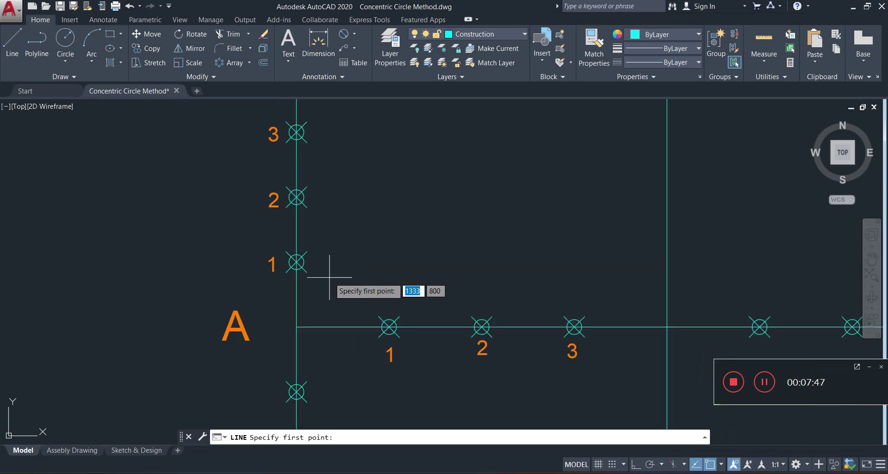
pyautogui.moveTo(379, 254); pyautogui.dragTo(341, 330, button='middle')
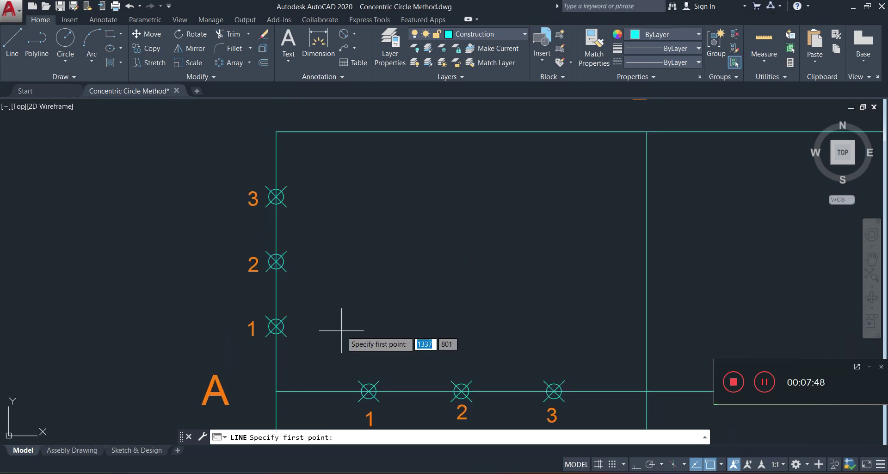
pyautogui.click(276, 326)
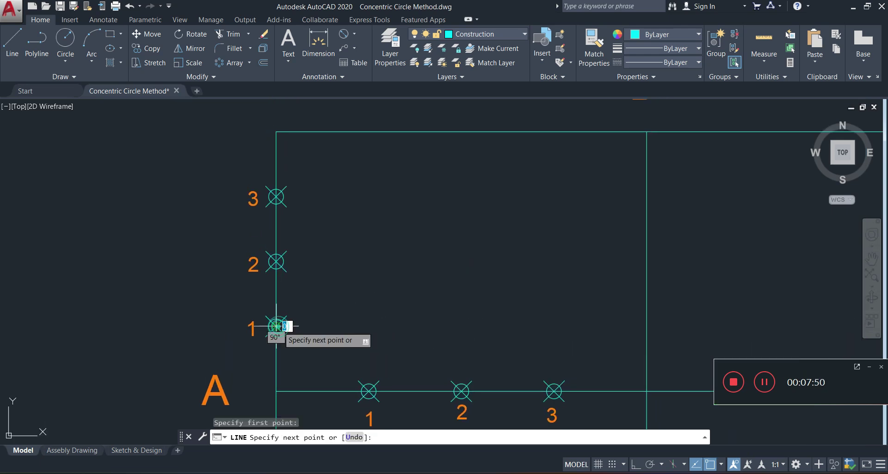
pyautogui.click(647, 132)
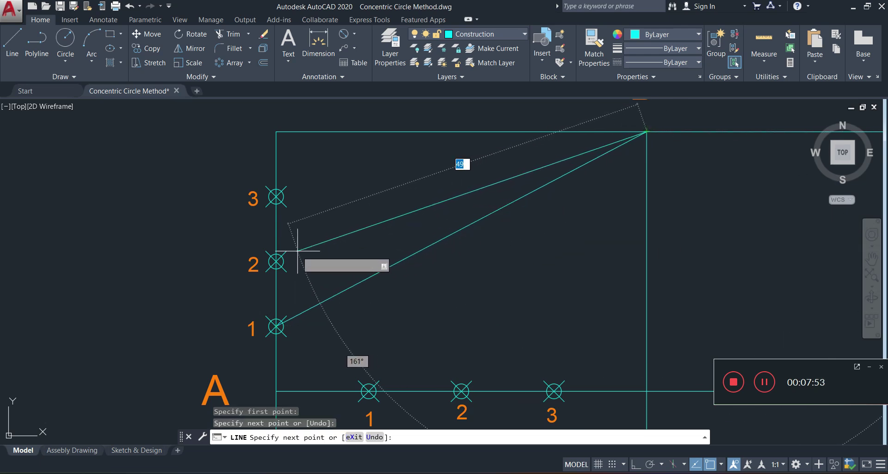
pyautogui.click(276, 262)
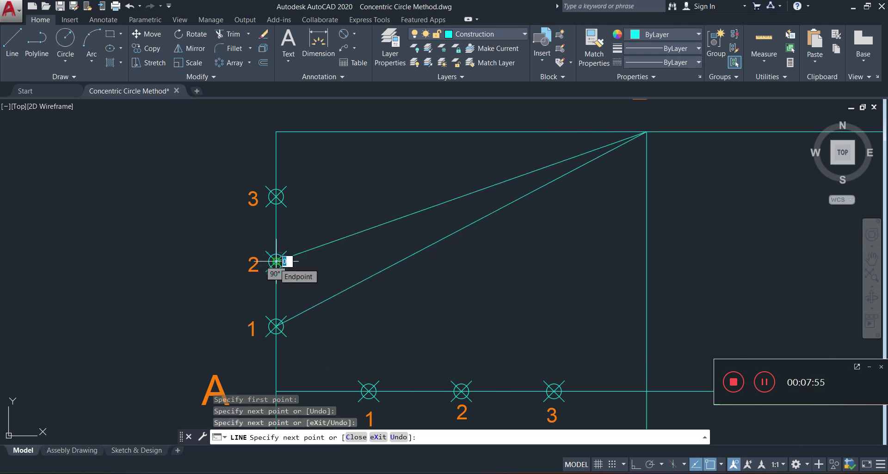
pyautogui.press('Return')
# Draw a line from division point 3 on the rectangle's vertical side above A to the vertical axis's end D.
pyautogui.press('Return')
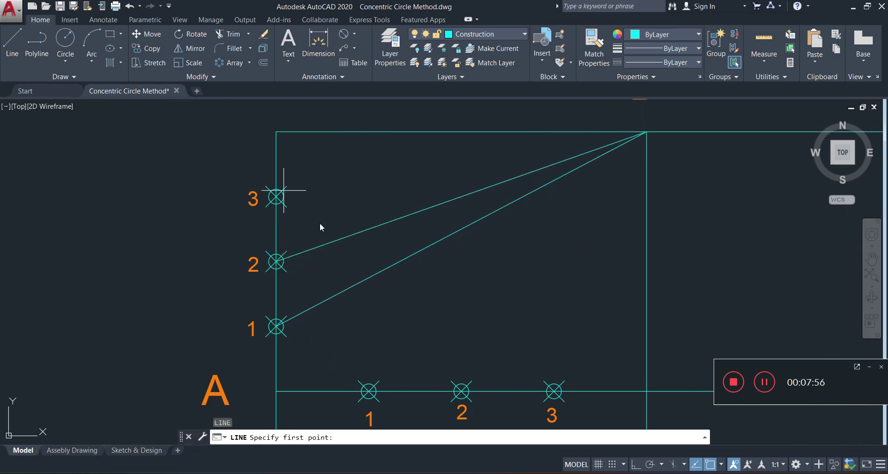
pyautogui.click(277, 197)
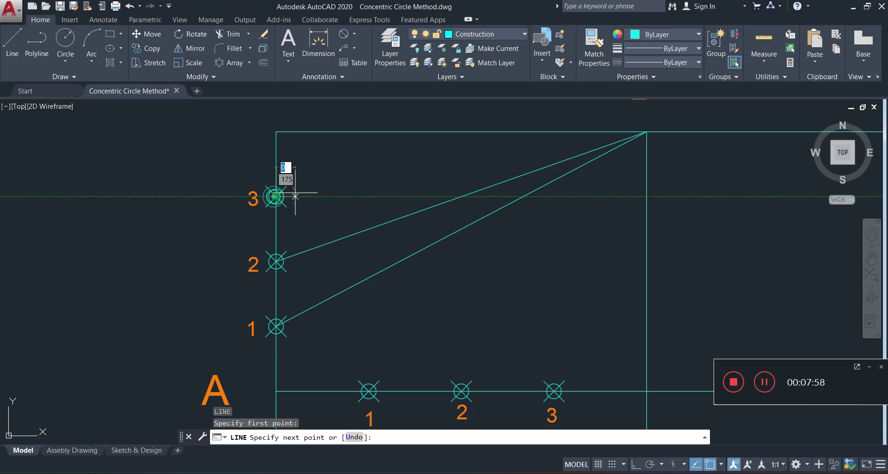
pyautogui.click(645, 133)
pyautogui.press('Escape')
pyautogui.scroll(-4, 452, 185)
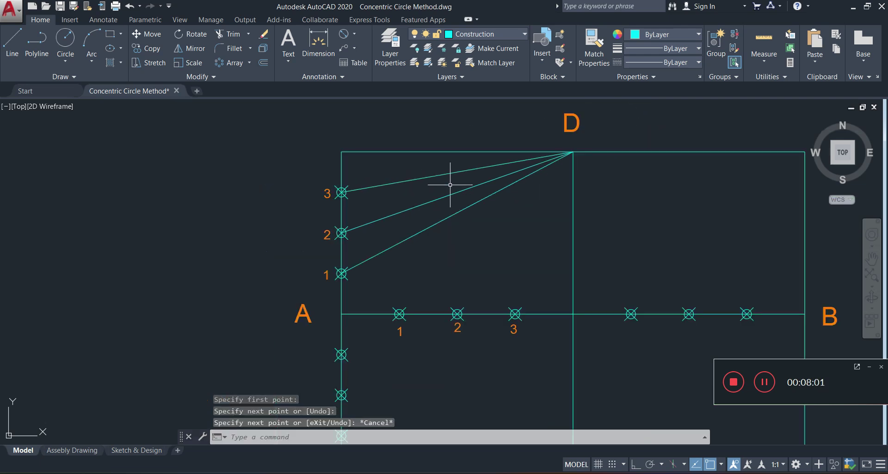
# Draw lines from division points 1 and 2 on the horizontal axis AB to the vertical axis's end C.
pyautogui.moveTo(482, 272); pyautogui.dragTo(474, 257, button='middle')
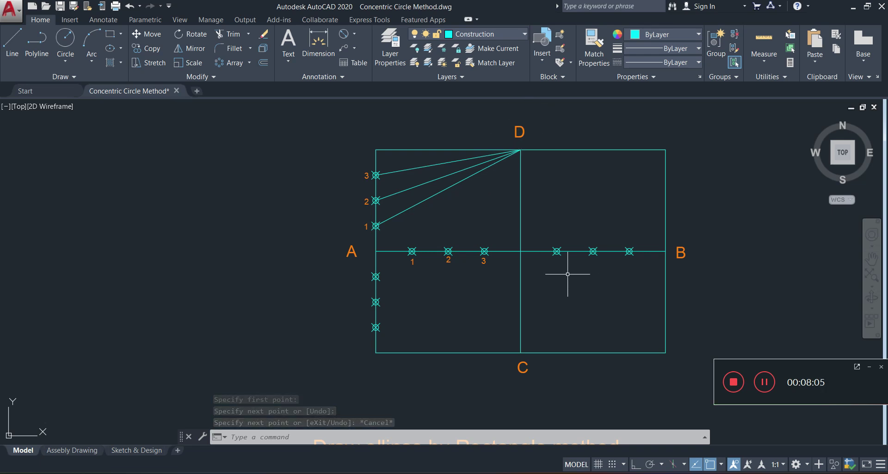
pyautogui.click(14, 44)
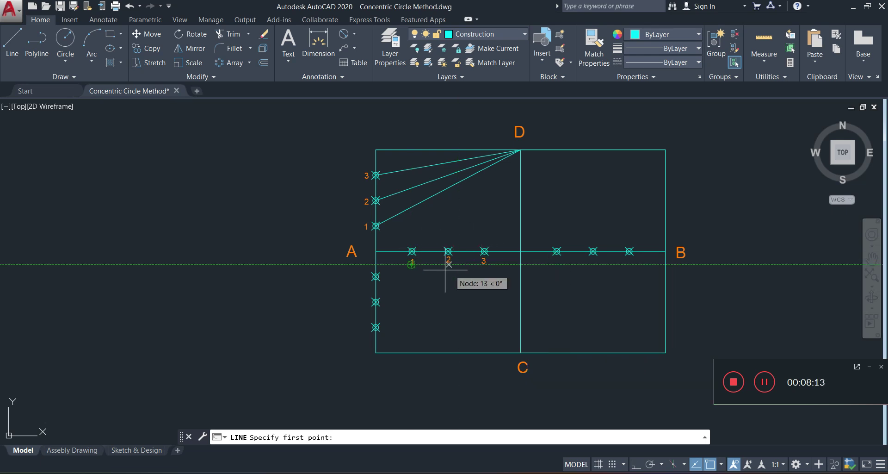
pyautogui.click(412, 251)
pyautogui.scroll(6, 468, 323)
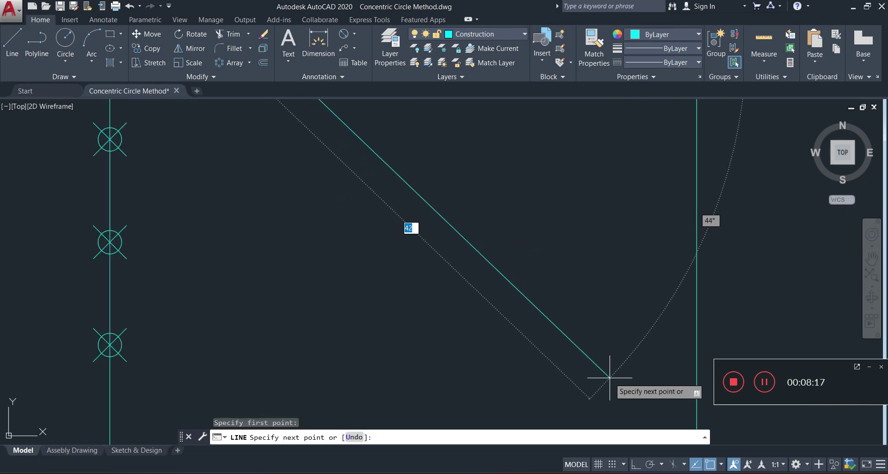
pyautogui.scroll(-2, 601, 366)
pyautogui.moveTo(589, 357); pyautogui.dragTo(483, 315, button='middle')
pyautogui.click(559, 378)
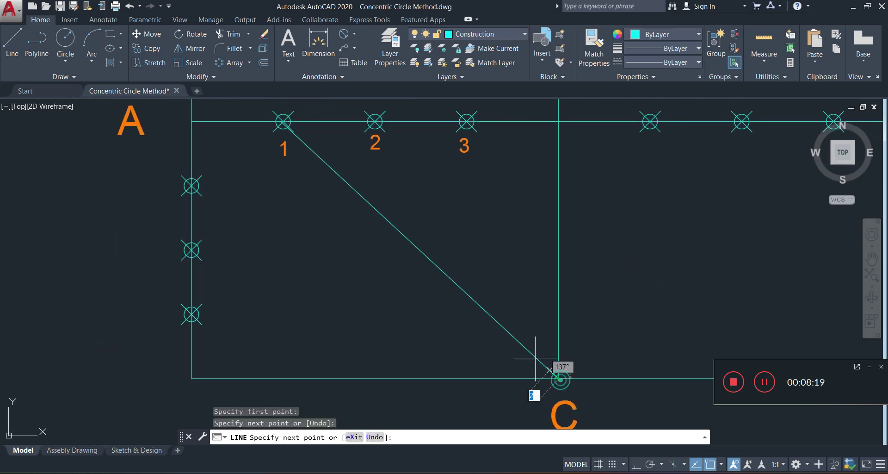
pyautogui.click(375, 121)
pyautogui.press('Return')
# Draw a line from division point 3 on the horizontal axis AB to the vertical axis's end C.
pyautogui.press('Return')
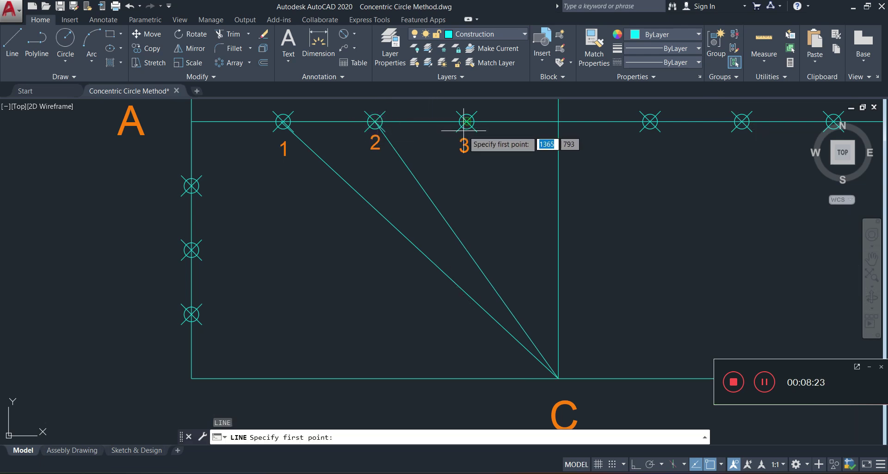
pyautogui.click(466, 121)
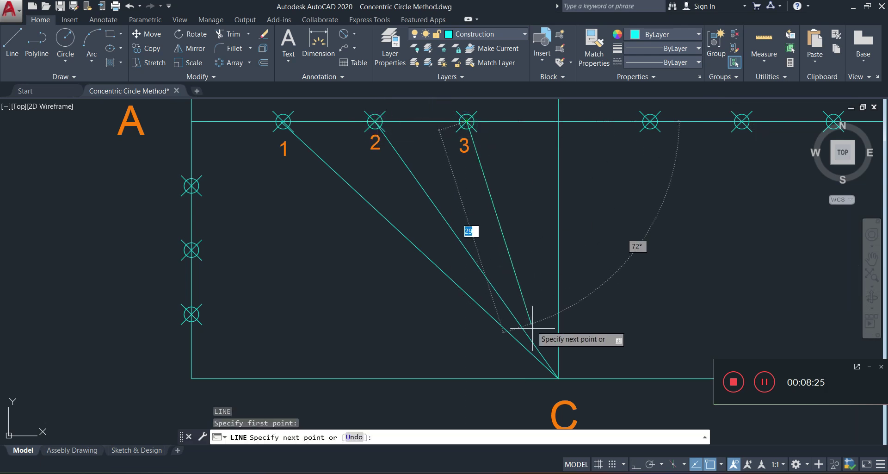
pyautogui.click(558, 377)
pyautogui.press('Escape')
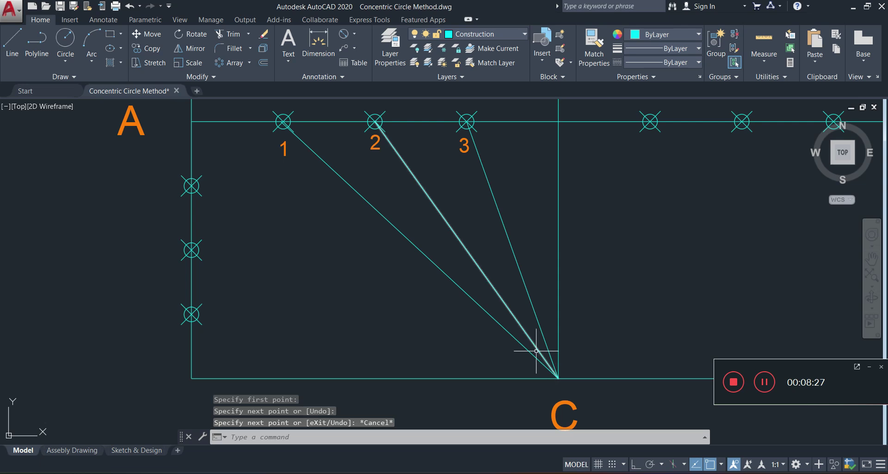
pyautogui.scroll(-4, 520, 315)
pyautogui.moveTo(504, 283)
pyautogui.mouseDown(button='middle')
pyautogui.moveTo(496, 280)
pyautogui.moveTo(471, 320)
pyautogui.mouseUp(button='middle')
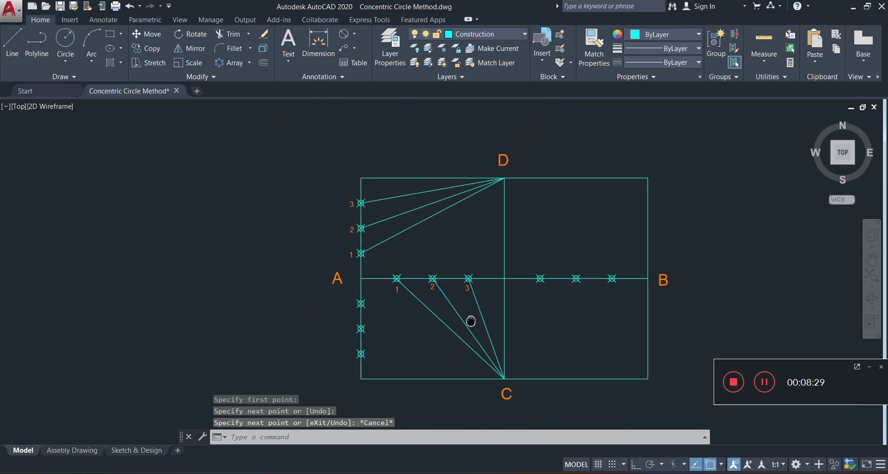
pyautogui.click(493, 308)
pyautogui.click(411, 329)
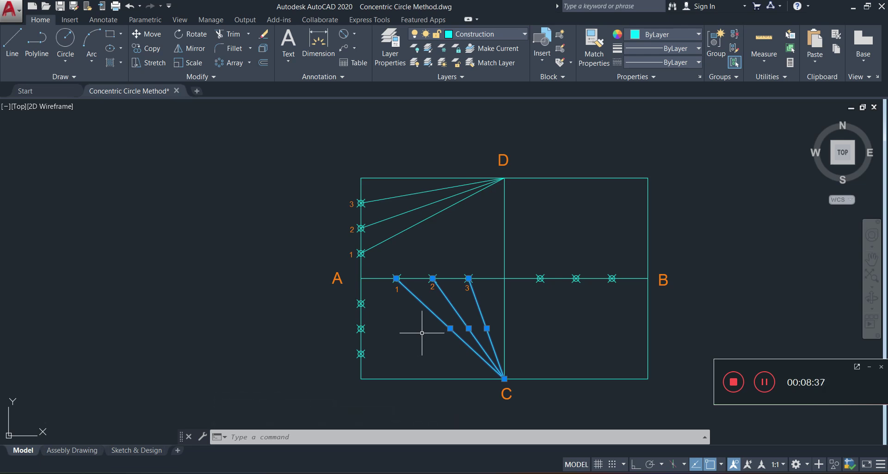
pyautogui.press('Escape')
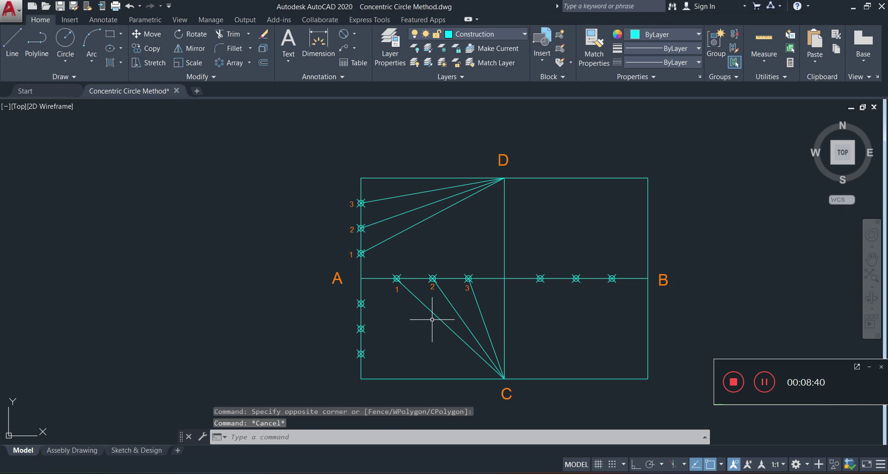
pyautogui.click(487, 308)
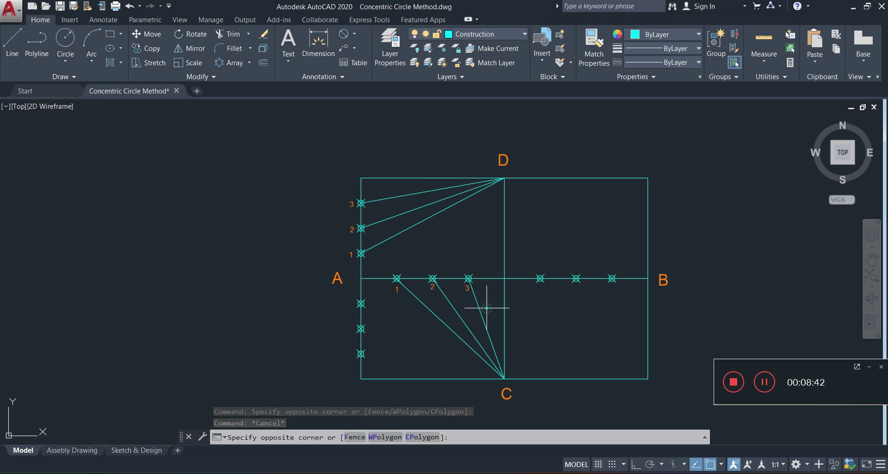
pyautogui.click(476, 313)
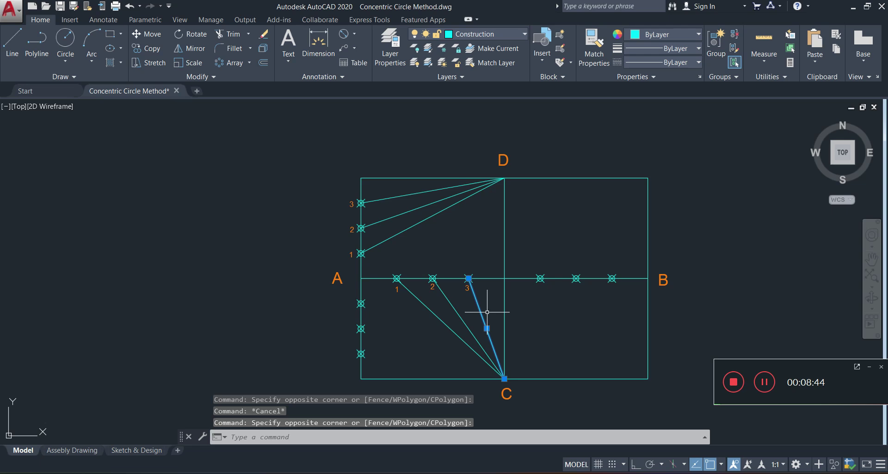
pyautogui.click(440, 190)
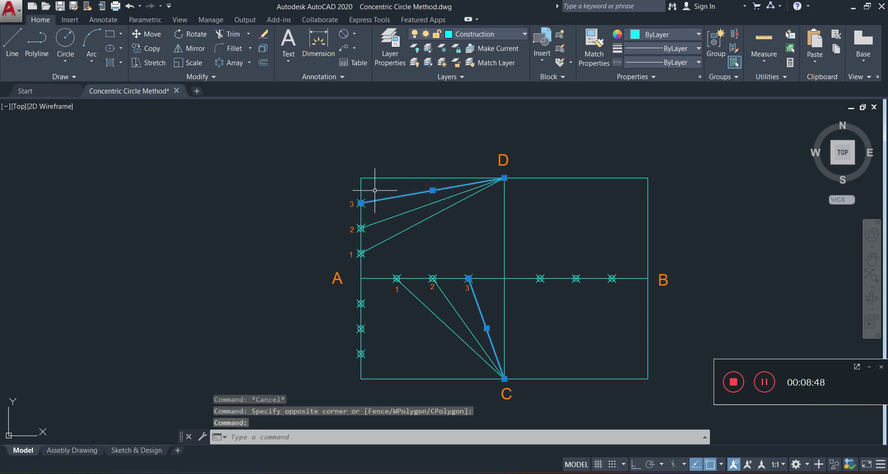
pyautogui.press('Escape')
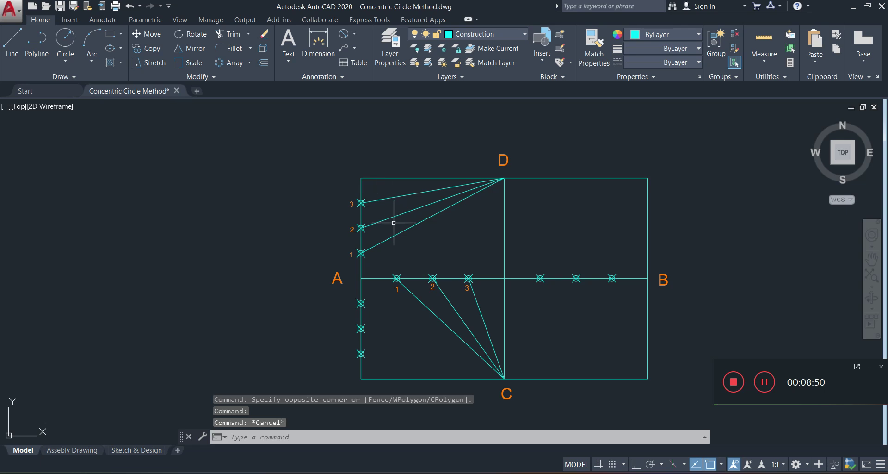
# Extend the line from C through axis point 3 up to the line joining side point 3 to D.
pyautogui.click(397, 198)
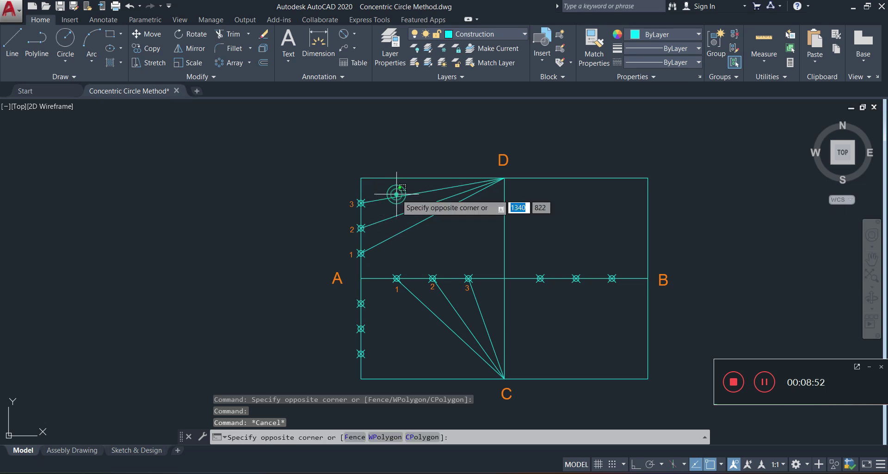
pyautogui.click(397, 190)
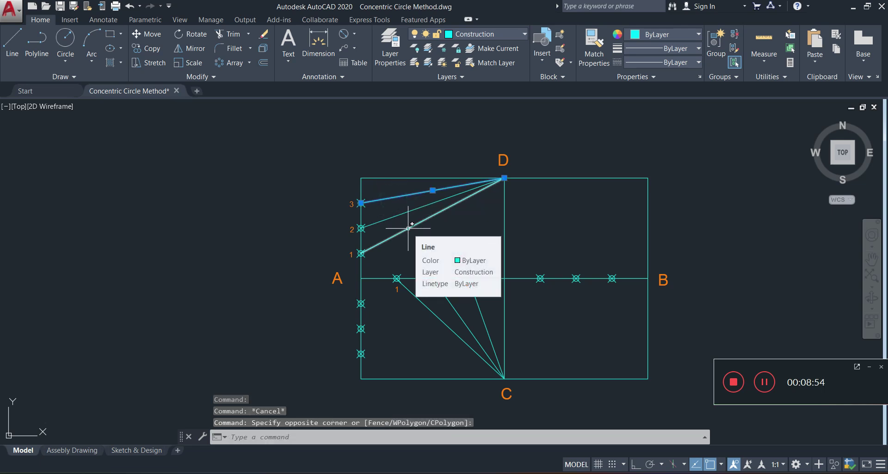
pyautogui.scroll(2, 513, 299)
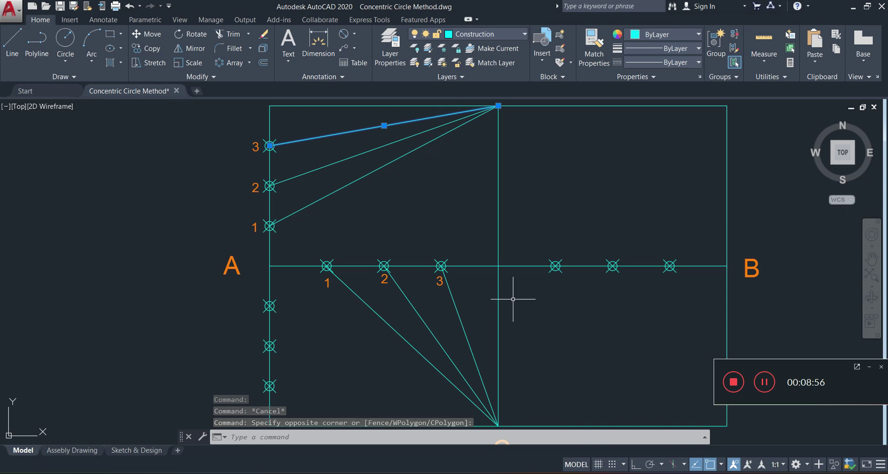
pyautogui.write('e')
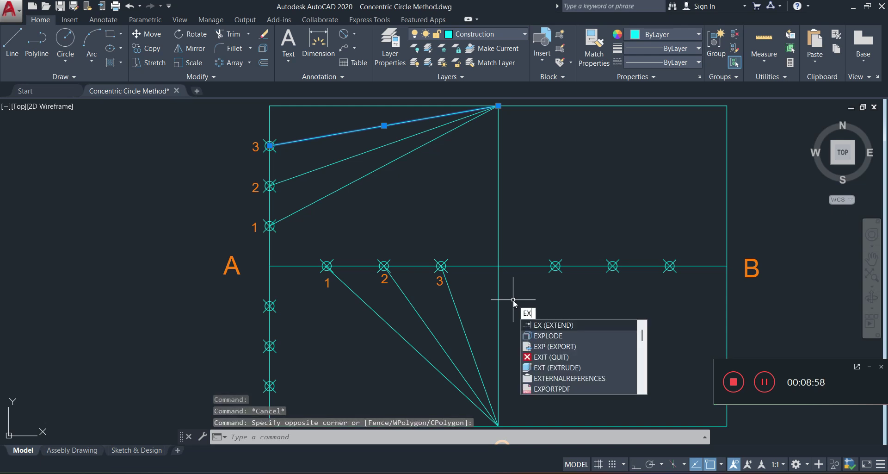
pyautogui.press('Return')
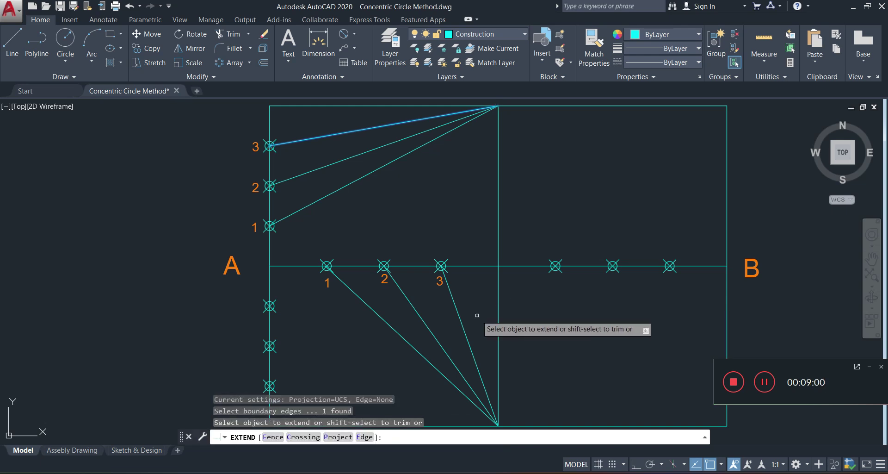
pyautogui.click(452, 296)
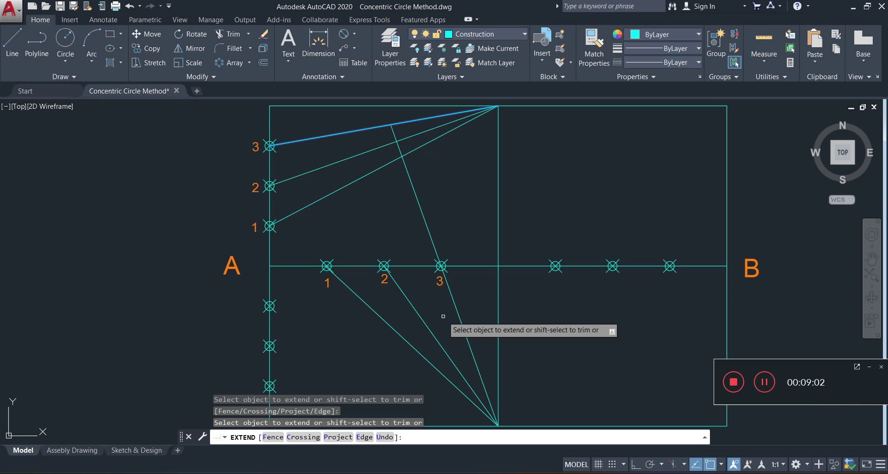
# Extend the line from C through axis point 2 up to the line joining side point 2 to D.
pyautogui.press('Escape')
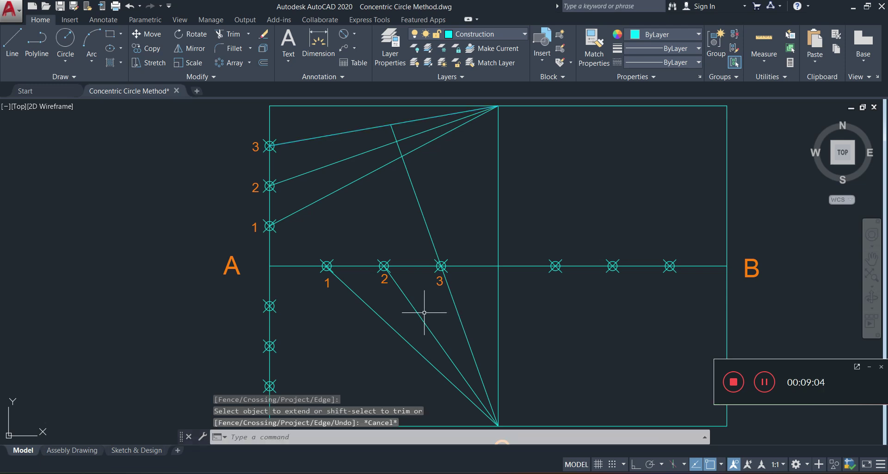
pyautogui.click(347, 153)
pyautogui.click(333, 164)
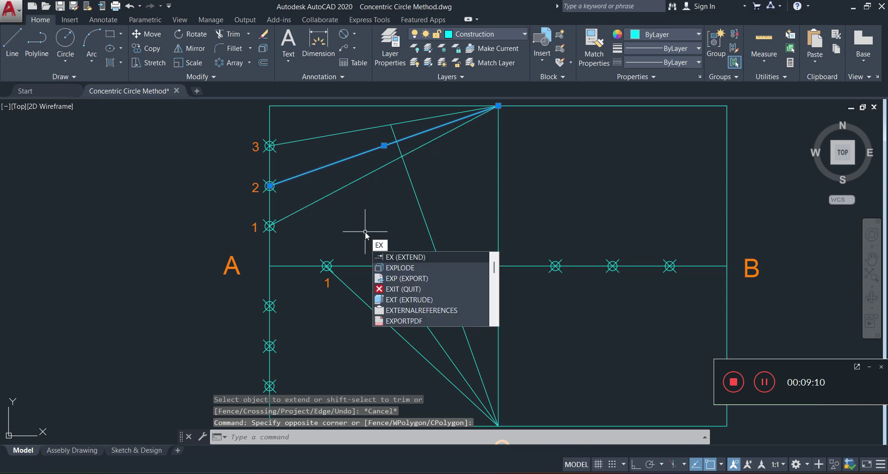
pyautogui.press('Return')
pyautogui.click(405, 297)
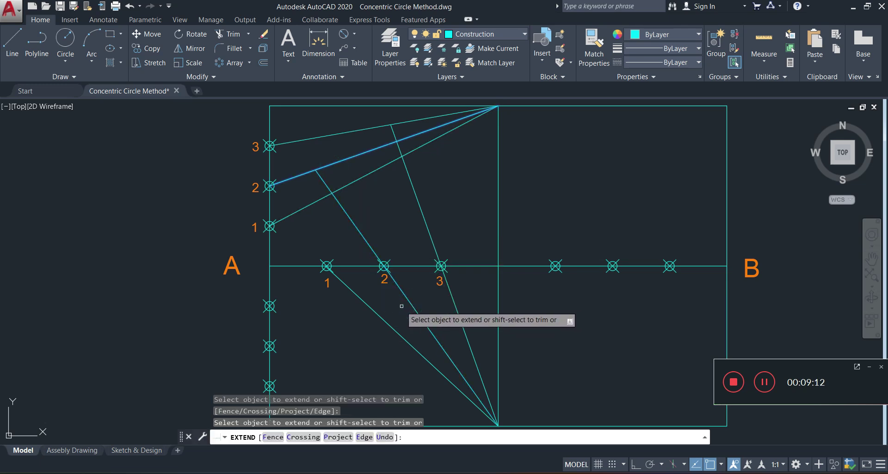
pyautogui.press('Escape')
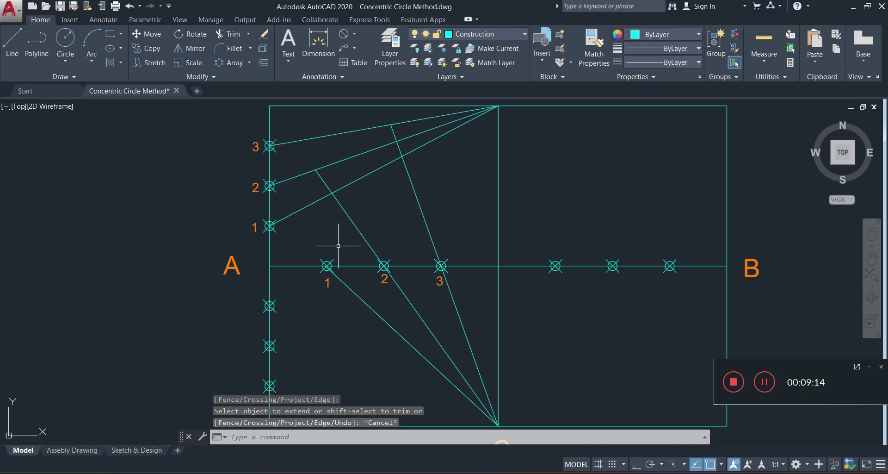
# Extend the line from C through axis point 1 up to the line joining side point 1 to D.
pyautogui.click(303, 210)
pyautogui.click(297, 221)
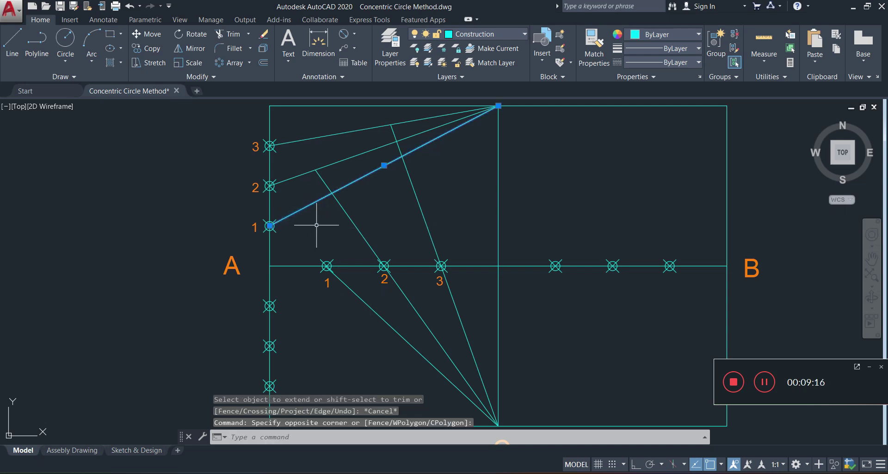
pyautogui.press('Return')
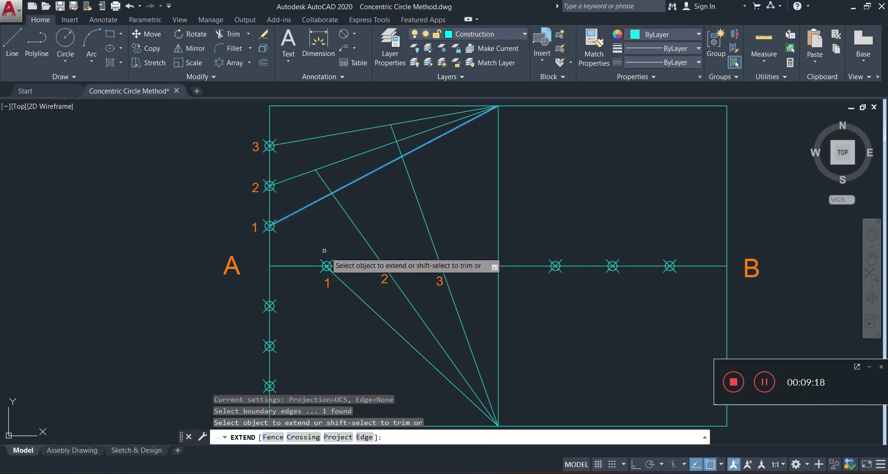
pyautogui.click(374, 313)
pyautogui.press('Escape')
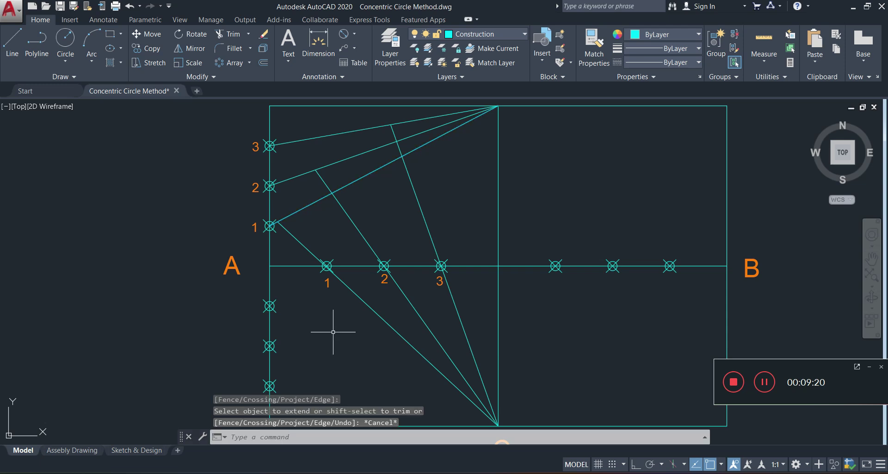
# Mirror the six construction lines, their number labels and the upper side's division points about vertical axis CD, keeping the originals.
pyautogui.scroll(-4, 414, 315)
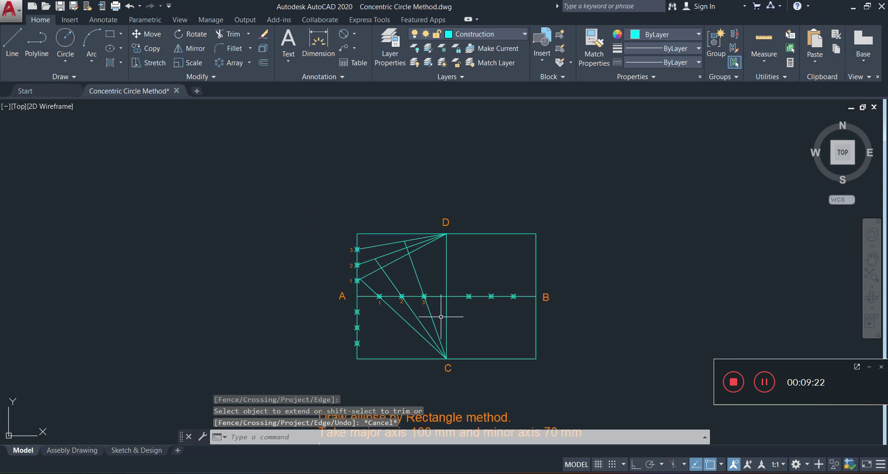
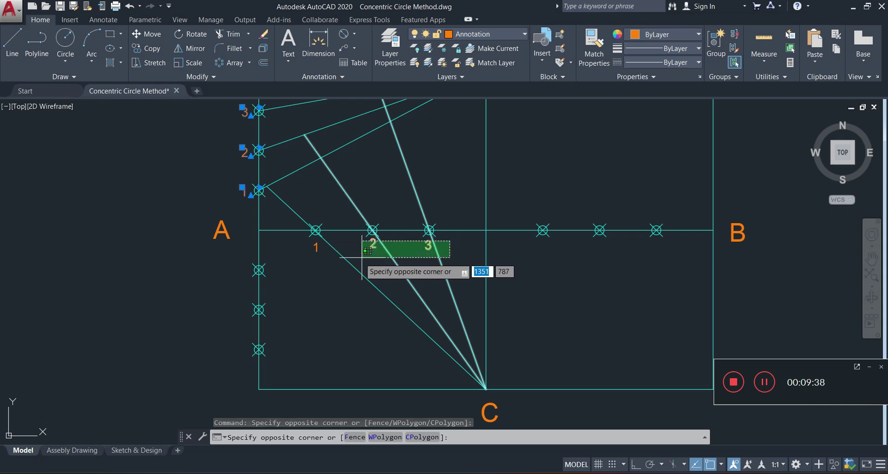
pyautogui.click(312, 259)
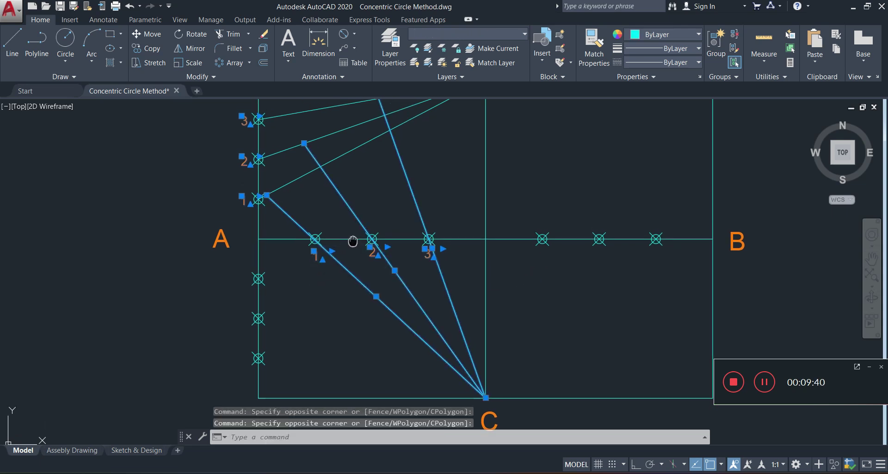
pyautogui.click(333, 132)
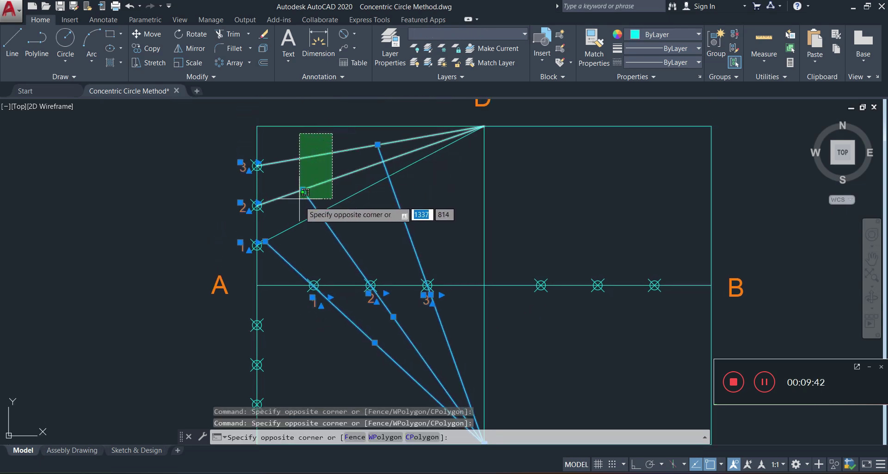
pyautogui.click(300, 226)
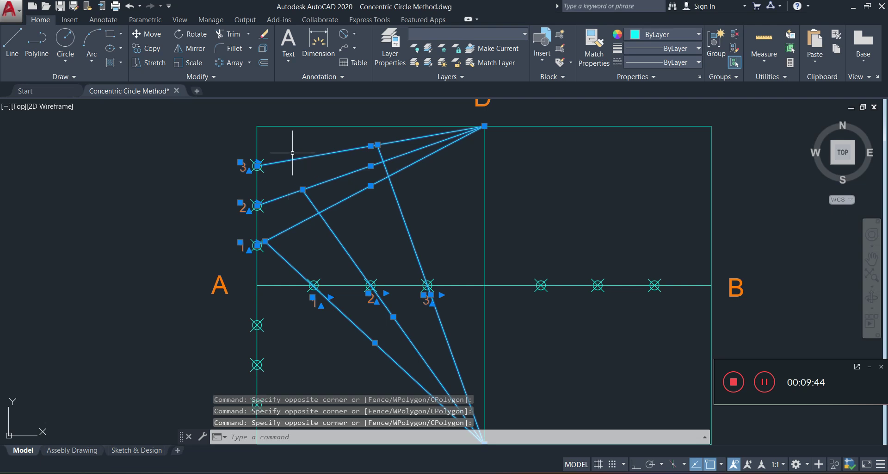
pyautogui.scroll(2, 283, 157)
pyautogui.click(269, 147)
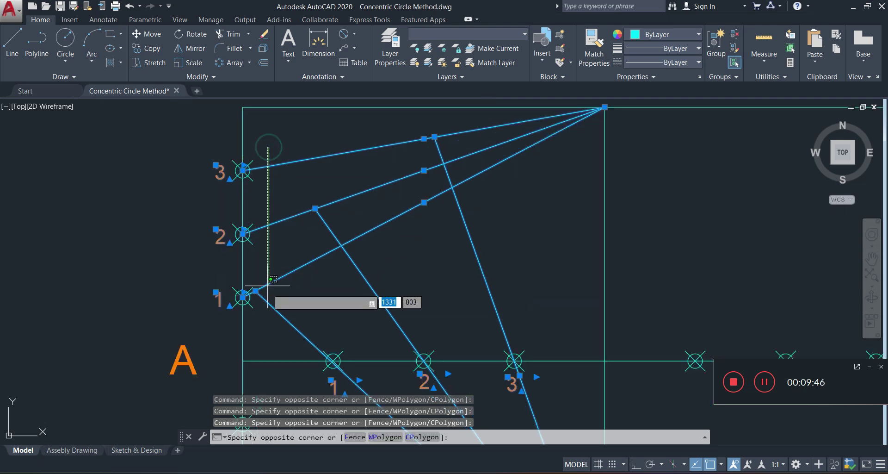
pyautogui.click(249, 317)
pyautogui.scroll(-4, 344, 248)
pyautogui.moveTo(387, 275); pyautogui.dragTo(292, 232, button='middle')
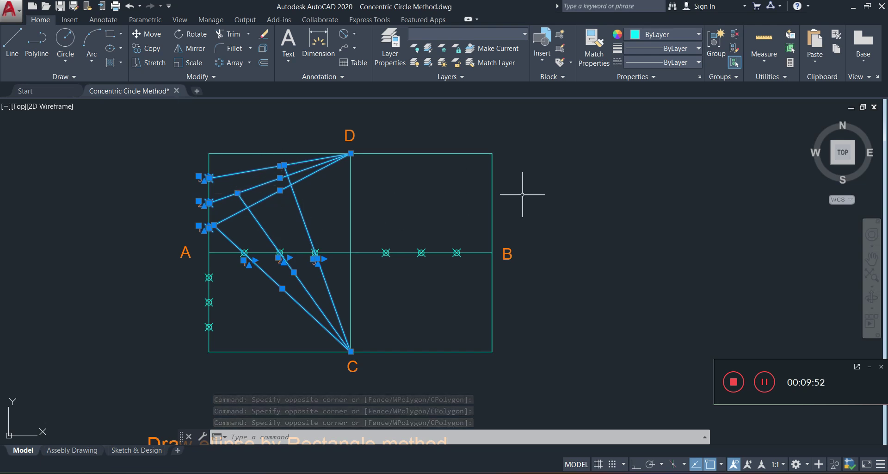
pyautogui.click(191, 48)
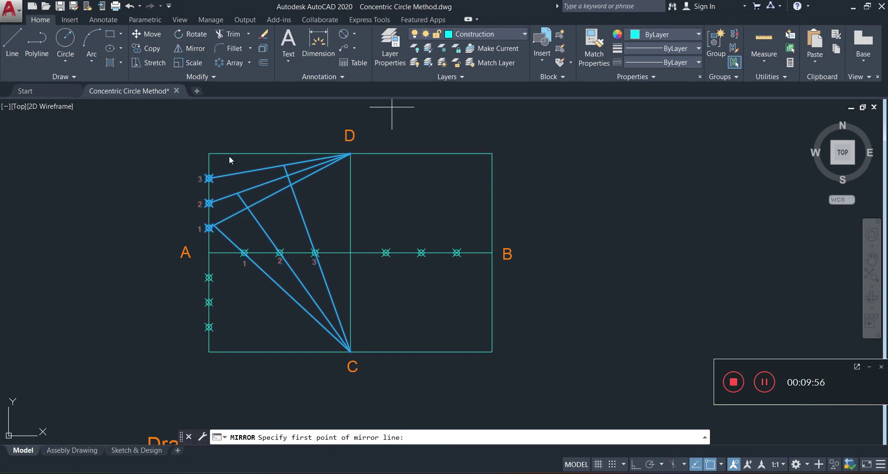
pyautogui.click(350, 352)
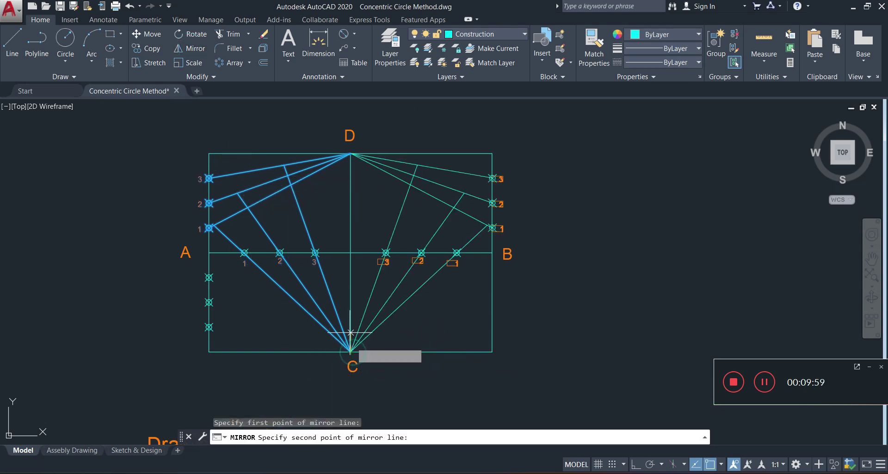
pyautogui.click(351, 154)
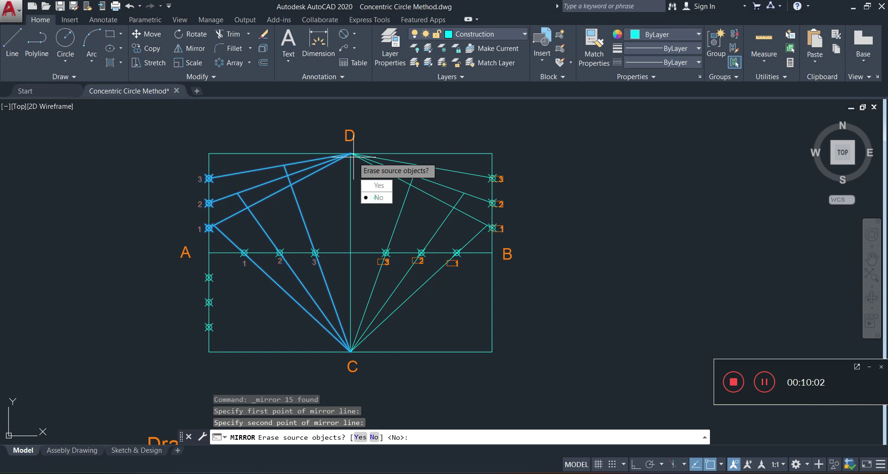
pyautogui.click(377, 198)
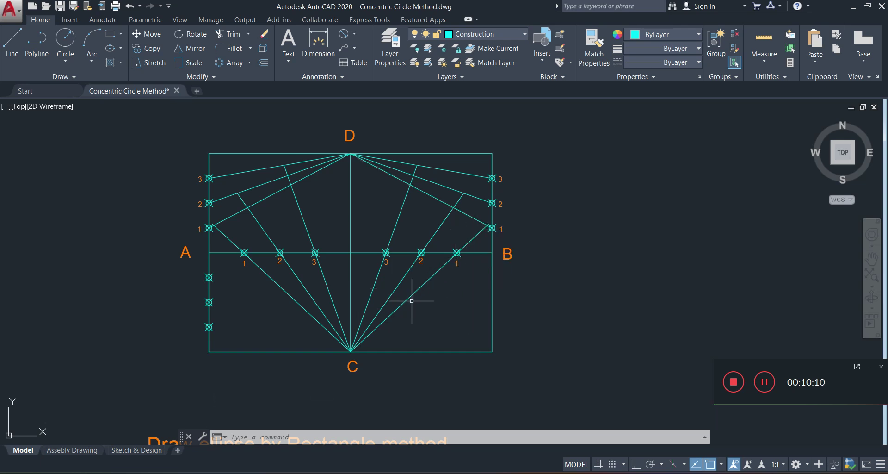
# Mirror all twelve lines from C and D, both sides' number labels and B-side division points about axis AB, keeping the originals.
pyautogui.click(483, 163)
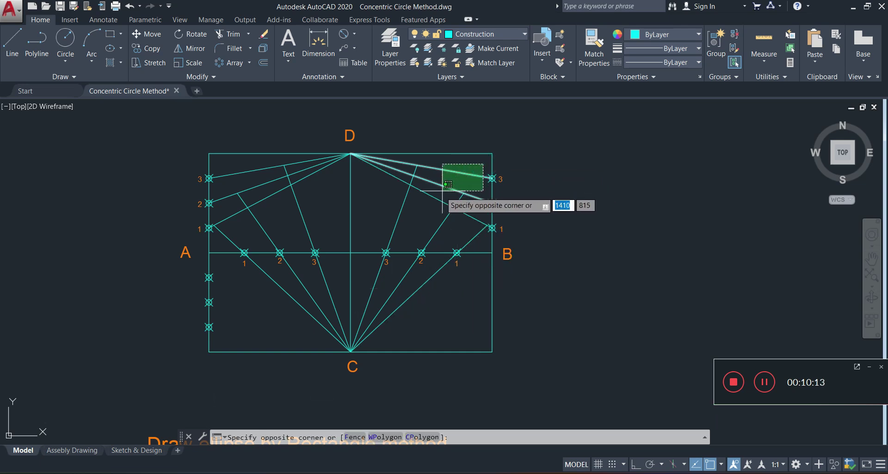
pyautogui.click(395, 233)
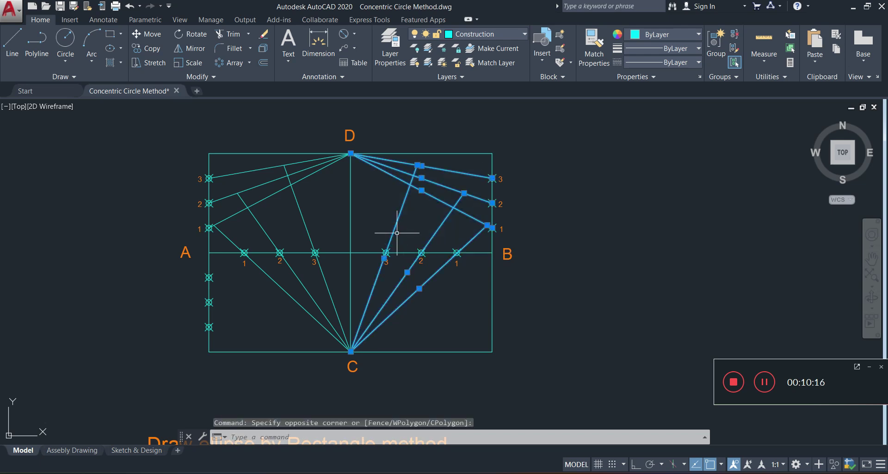
pyautogui.click(521, 169)
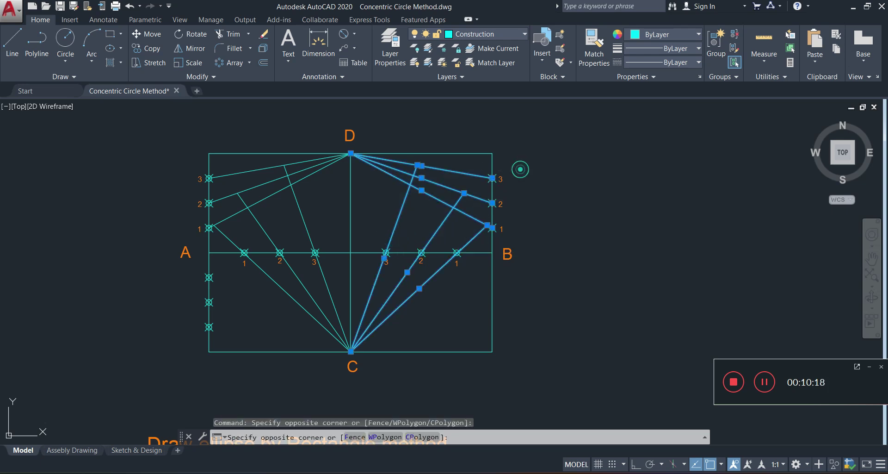
pyautogui.scroll(2, 502, 229)
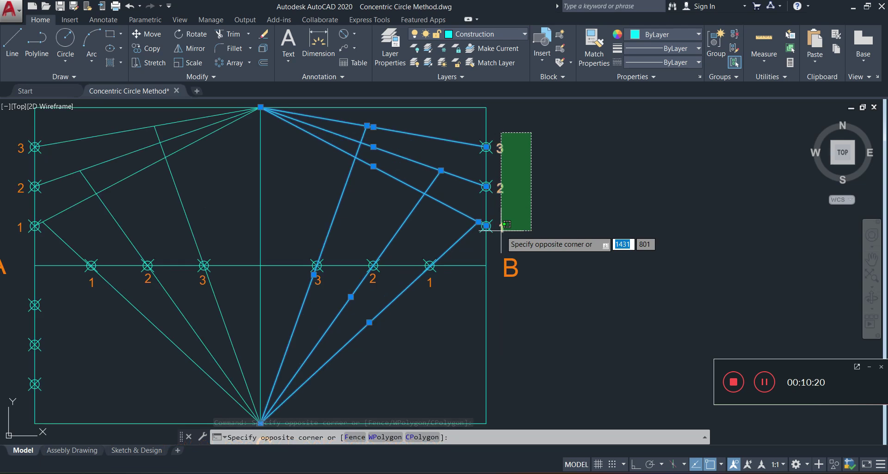
pyautogui.click(489, 234)
pyautogui.scroll(-4, 489, 234)
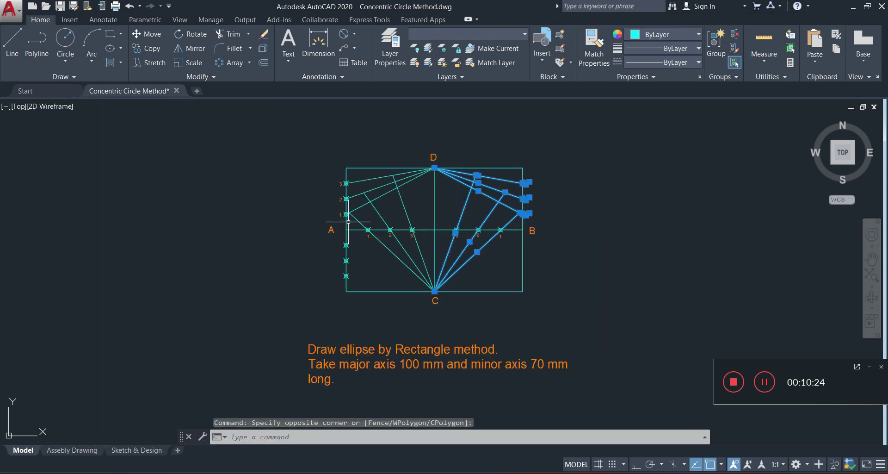
pyautogui.scroll(2, 348, 221)
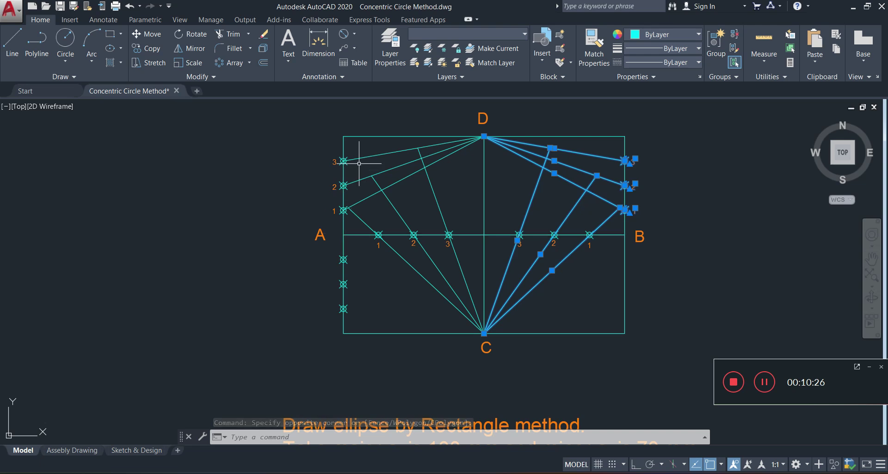
pyautogui.scroll(2, 333, 151)
pyautogui.click(337, 154)
pyautogui.click(314, 253)
pyautogui.scroll(-2, 402, 197)
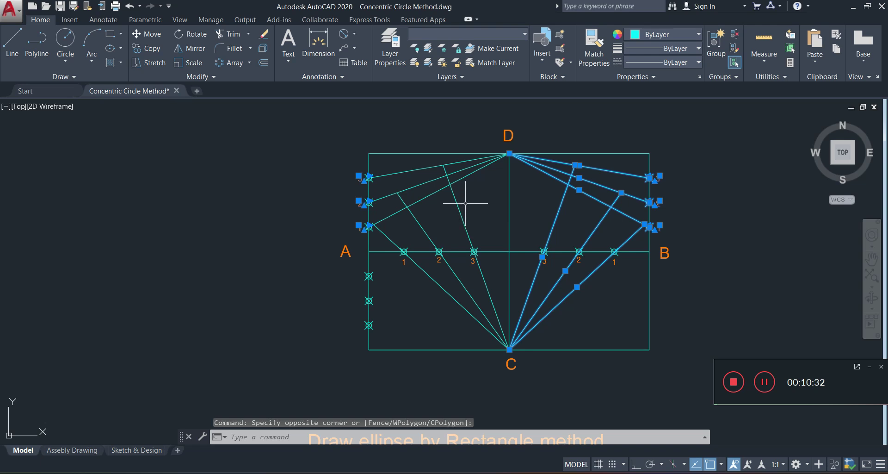
pyautogui.click(455, 159)
pyautogui.click(381, 232)
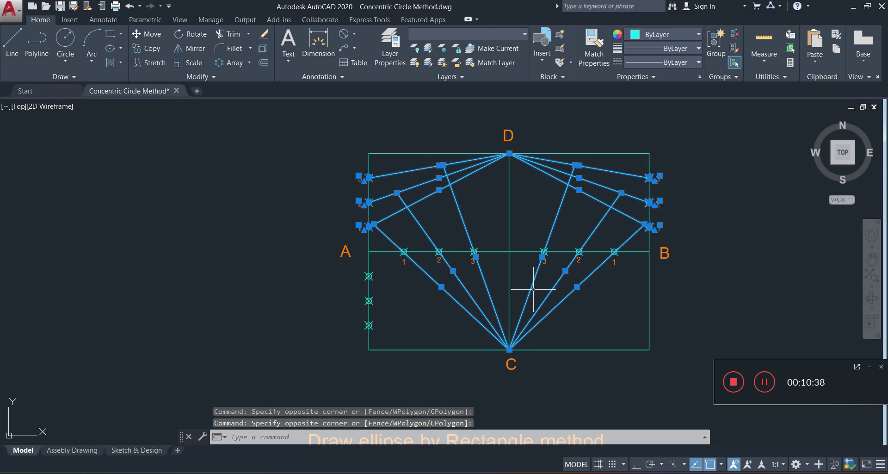
pyautogui.click(183, 50)
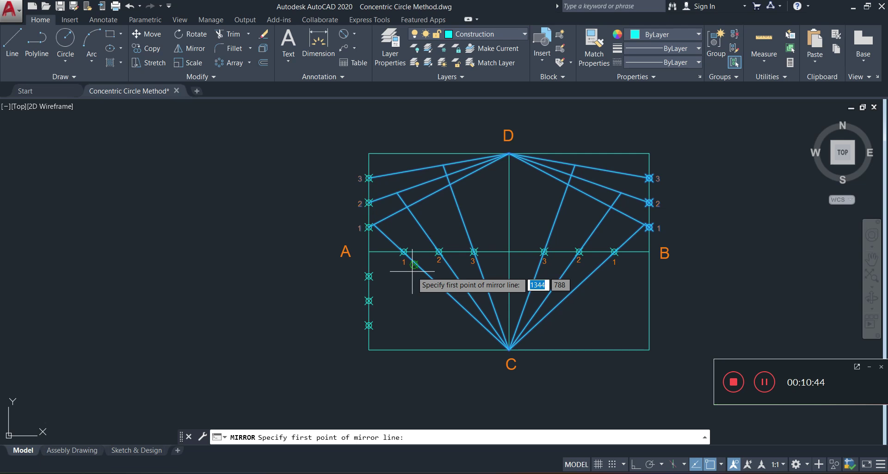
pyautogui.click(369, 251)
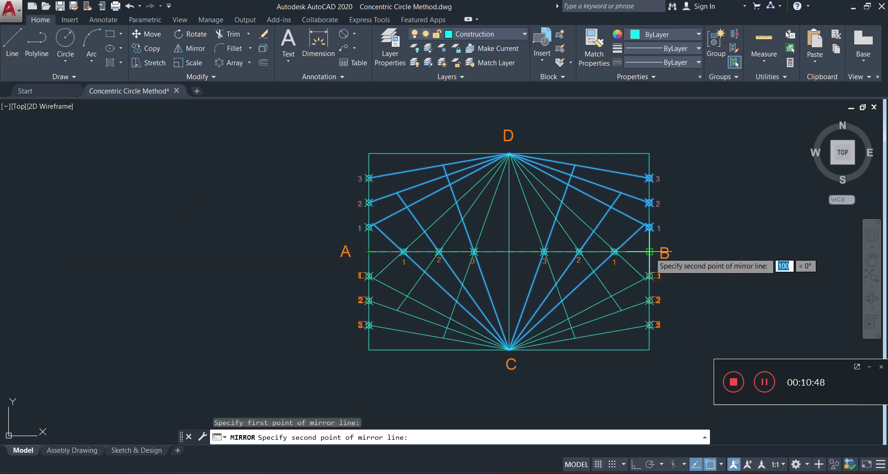
pyautogui.click(650, 252)
pyautogui.click(674, 293)
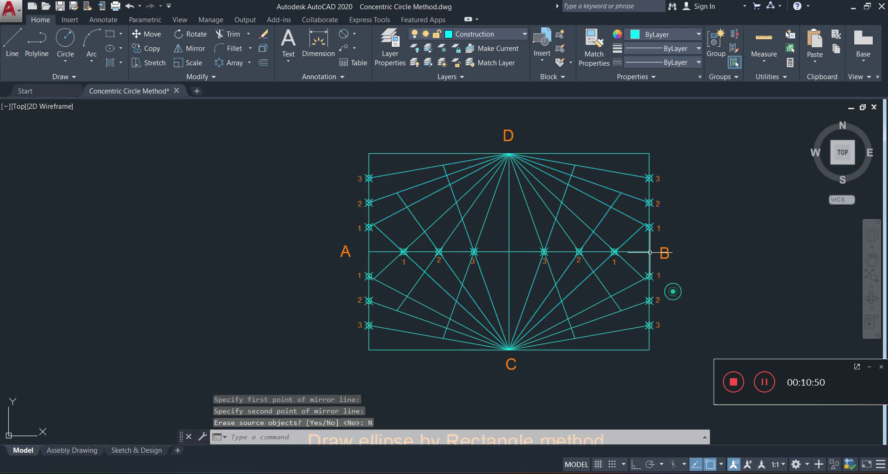
pyautogui.moveTo(707, 315); pyautogui.dragTo(660, 313, button='middle')
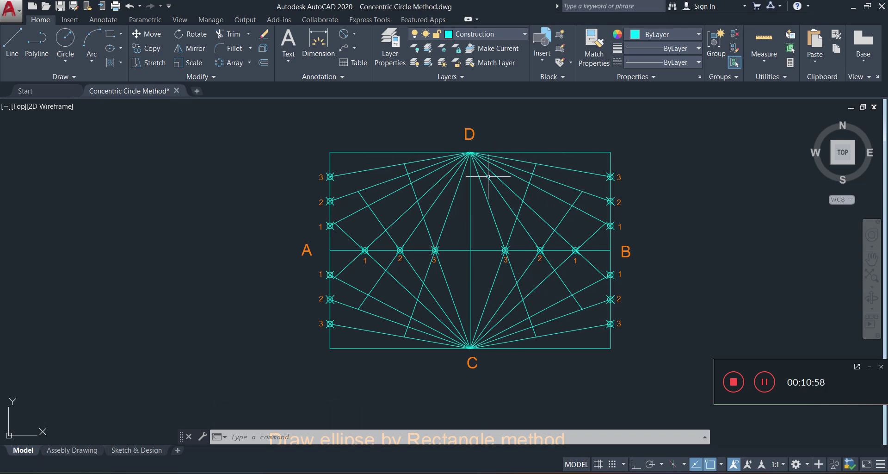
pyautogui.click(505, 298)
pyautogui.press('Delete')
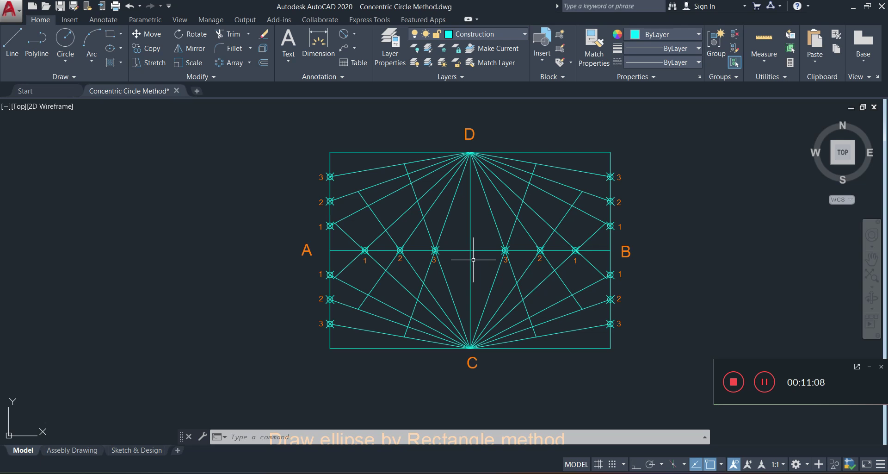
pyautogui.write('pl')
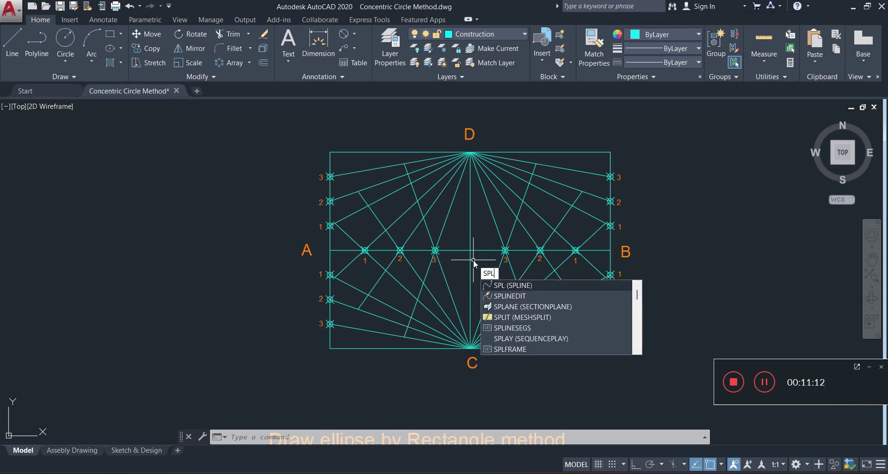
pyautogui.press('Return')
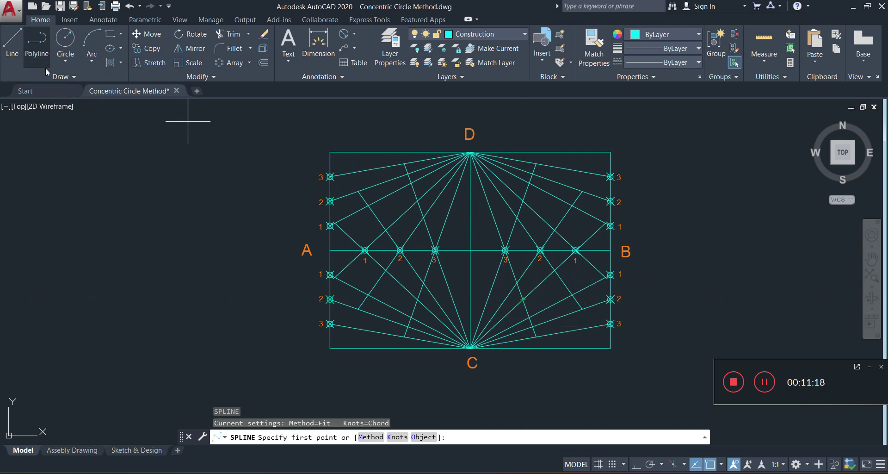
pyautogui.click(80, 79)
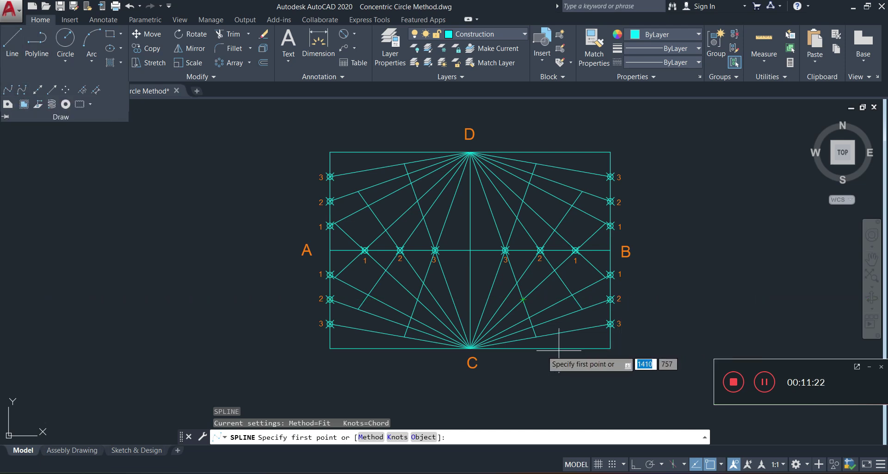
pyautogui.click(237, 222)
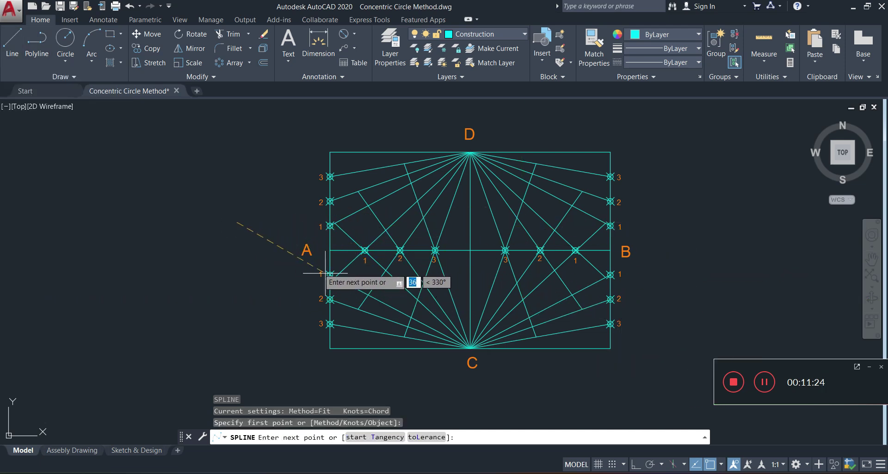
pyautogui.press('Return')
# Start a fit-point spline at A and pass it through the intersection of the number 1 lines above A.
pyautogui.press('Return')
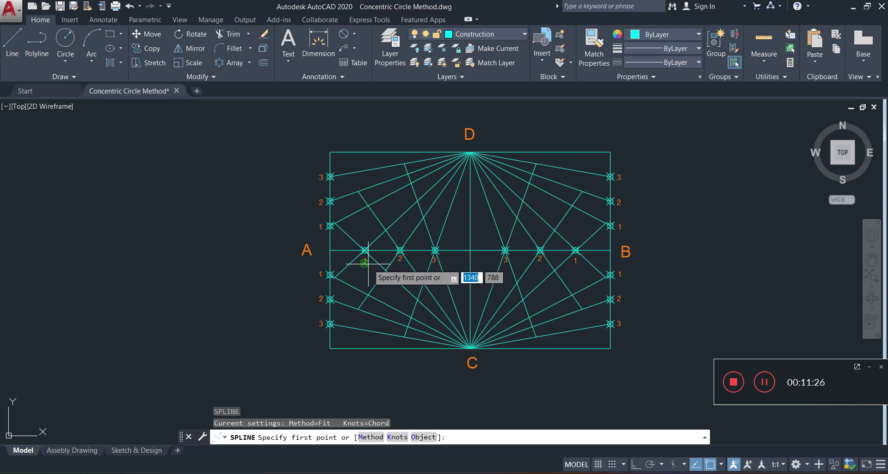
pyautogui.click(330, 249)
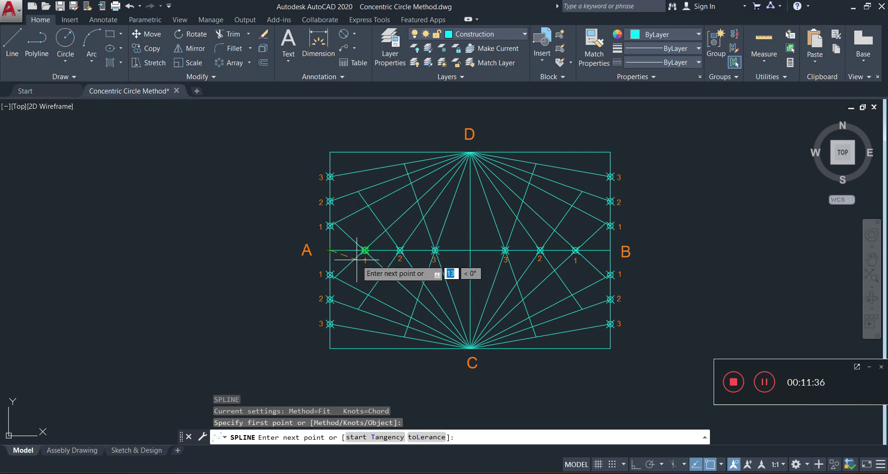
pyautogui.scroll(2, 357, 238)
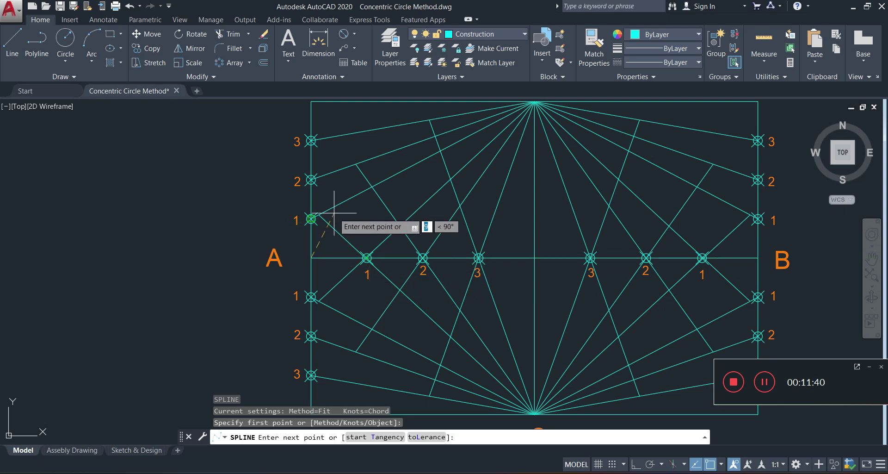
pyautogui.click(311, 218)
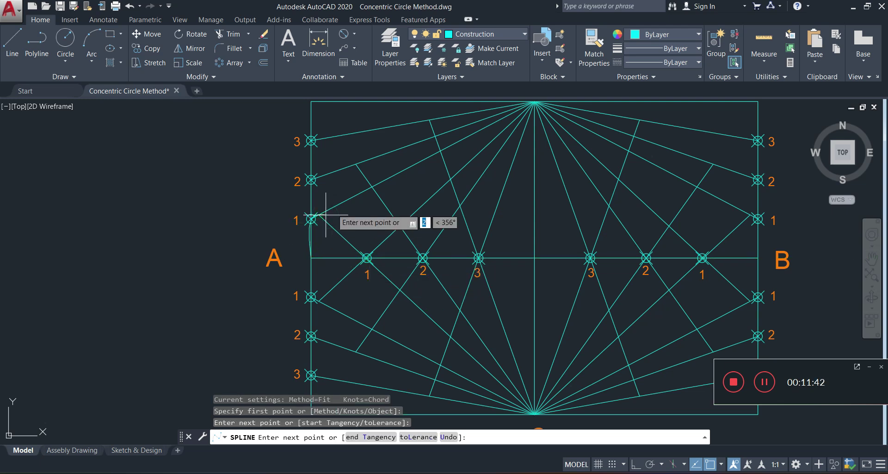
pyautogui.scroll(2, 351, 181)
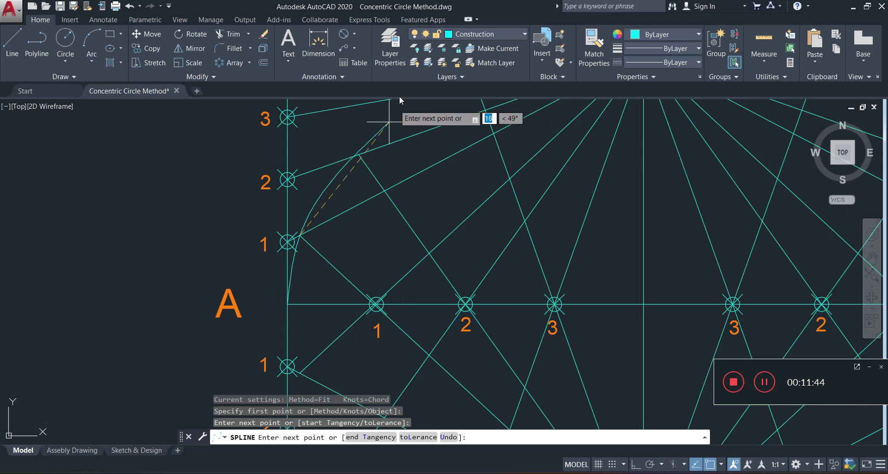
# Make Object the current layer and continue the spline through the A-side upper intersections 2 and 3 to D.
pyautogui.click(478, 36)
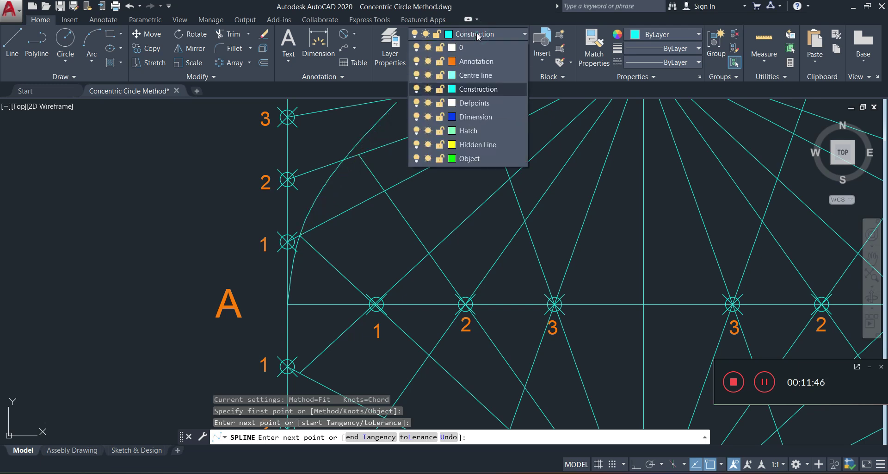
pyautogui.click(473, 157)
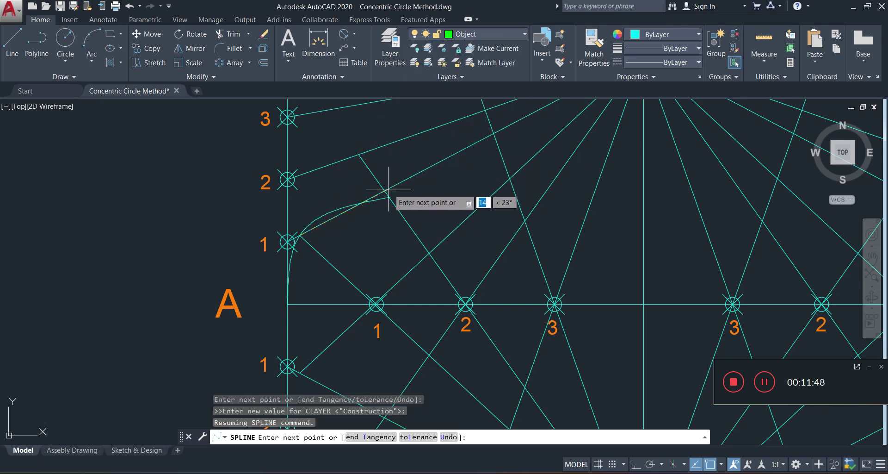
pyautogui.click(361, 154)
pyautogui.moveTo(408, 153); pyautogui.dragTo(256, 281, button='middle')
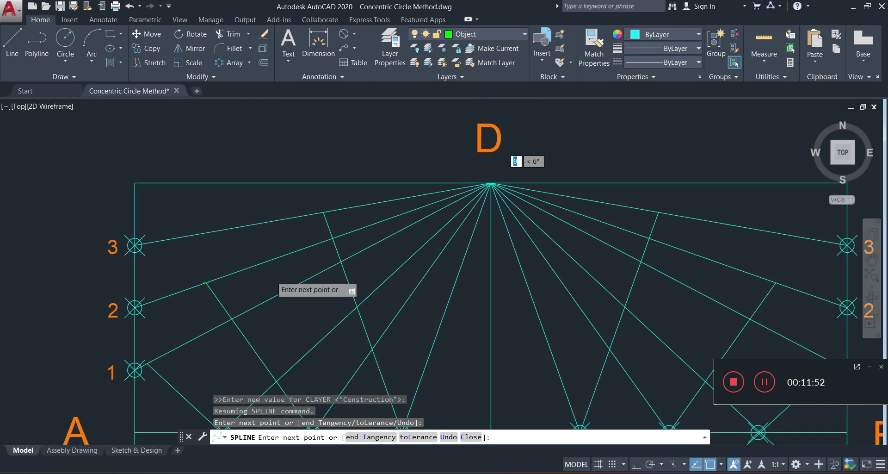
pyautogui.click(324, 212)
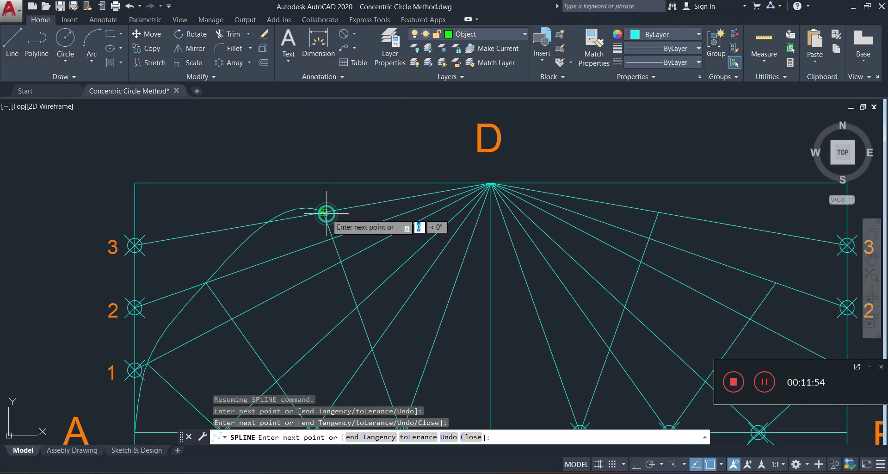
pyautogui.click(490, 184)
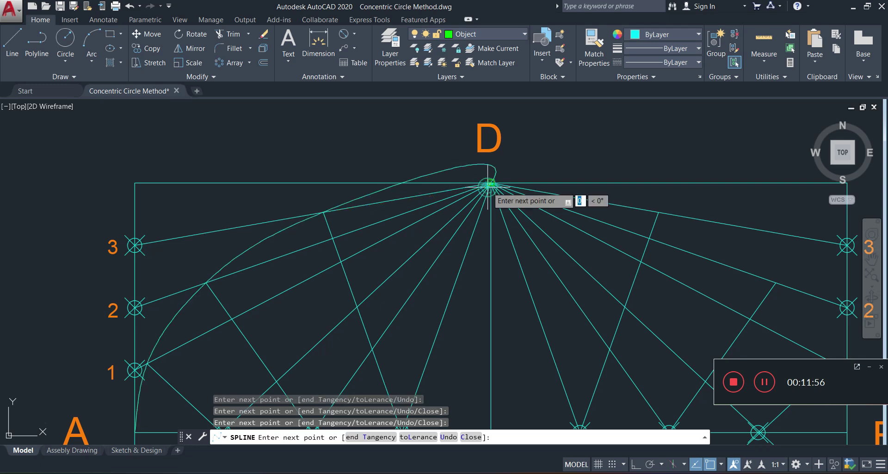
# Continue the spline from D through the B-side upper intersections 3, 2 and 1 to point B.
pyautogui.moveTo(617, 205); pyautogui.dragTo(450, 134, button='middle')
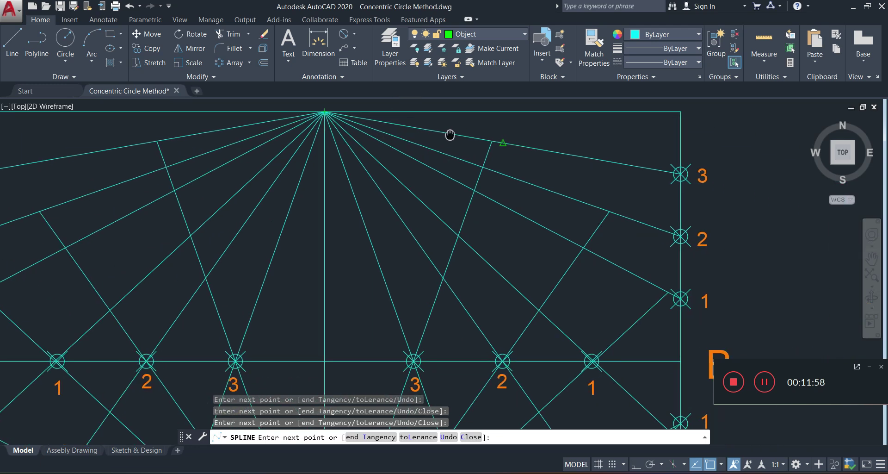
pyautogui.click(491, 140)
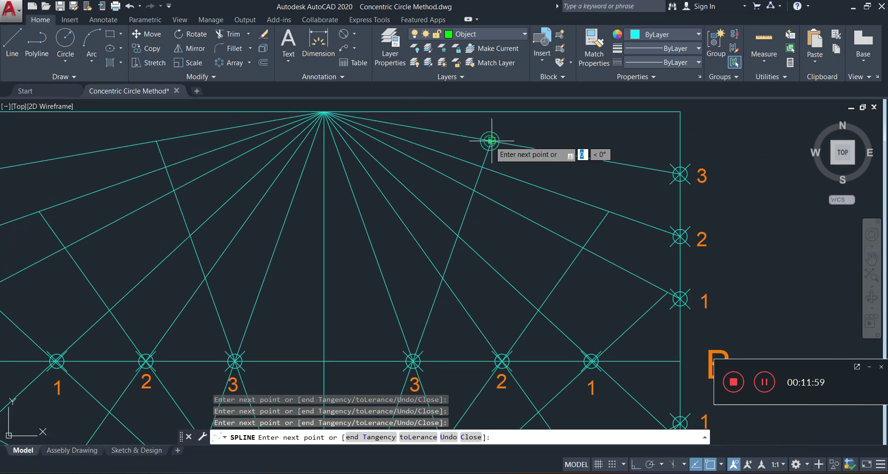
pyautogui.click(609, 211)
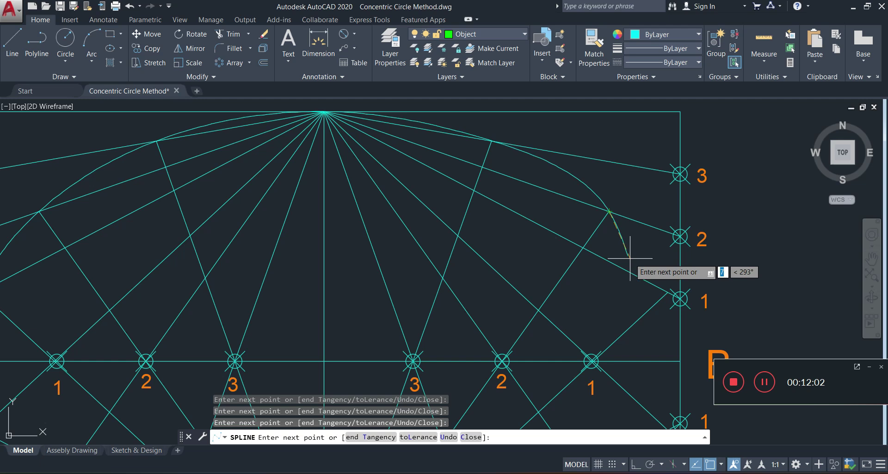
pyautogui.click(669, 291)
pyautogui.moveTo(653, 324); pyautogui.dragTo(612, 150, button='middle')
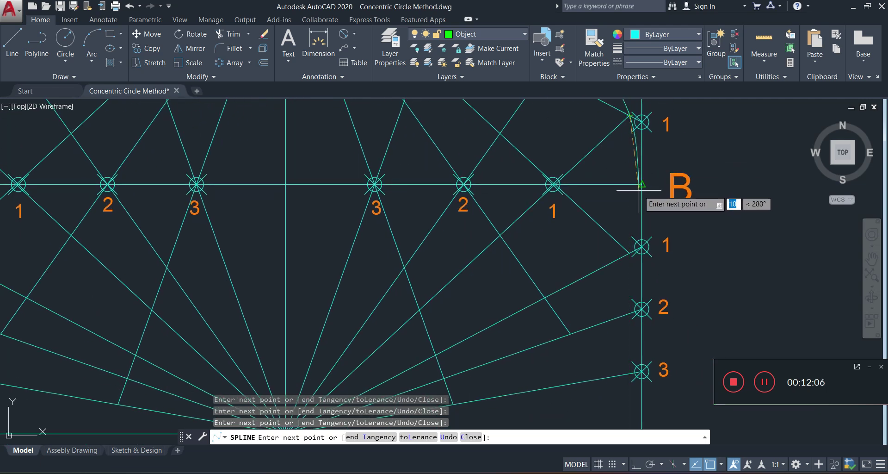
pyautogui.click(642, 183)
# Continue the spline from B through the B-side lower intersections 1, 2 and 3 to point C.
pyautogui.scroll(-2, 642, 183)
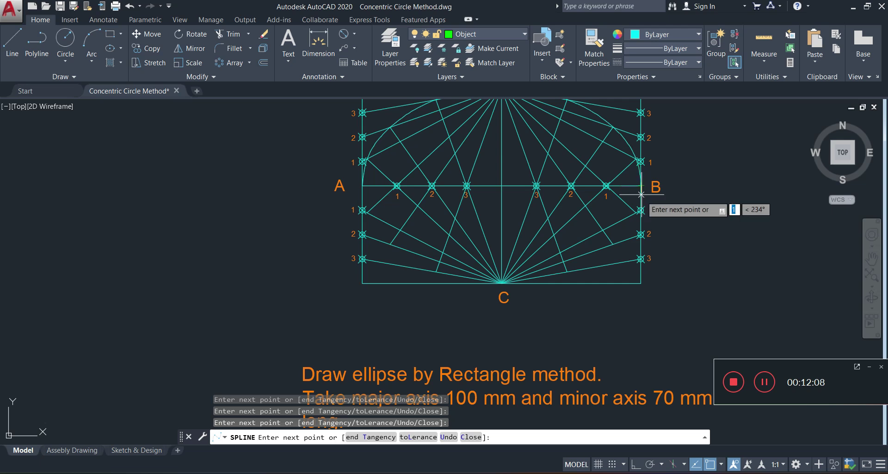
pyautogui.moveTo(627, 226); pyautogui.dragTo(626, 209, button='middle')
pyautogui.scroll(6, 626, 208)
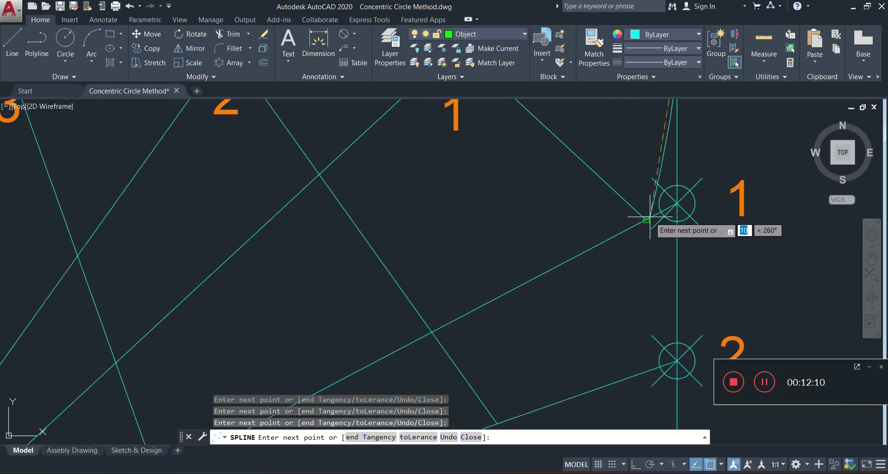
pyautogui.click(640, 207)
pyautogui.scroll(-6, 640, 207)
pyautogui.click(600, 277)
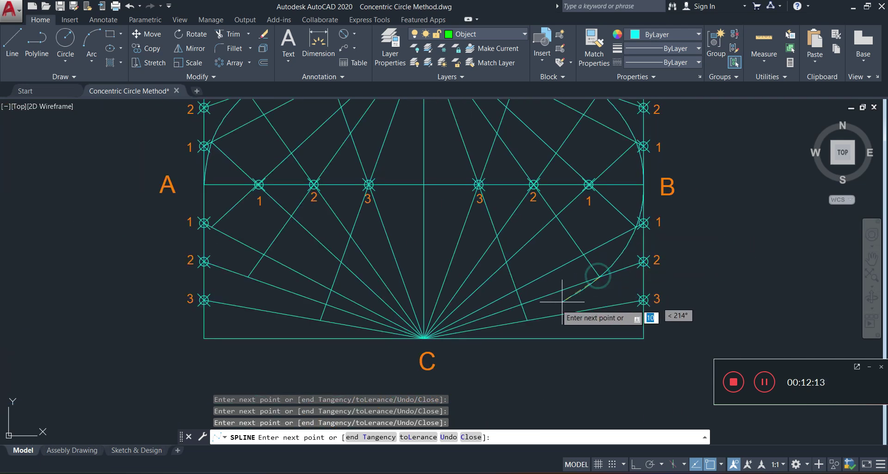
pyautogui.click(529, 319)
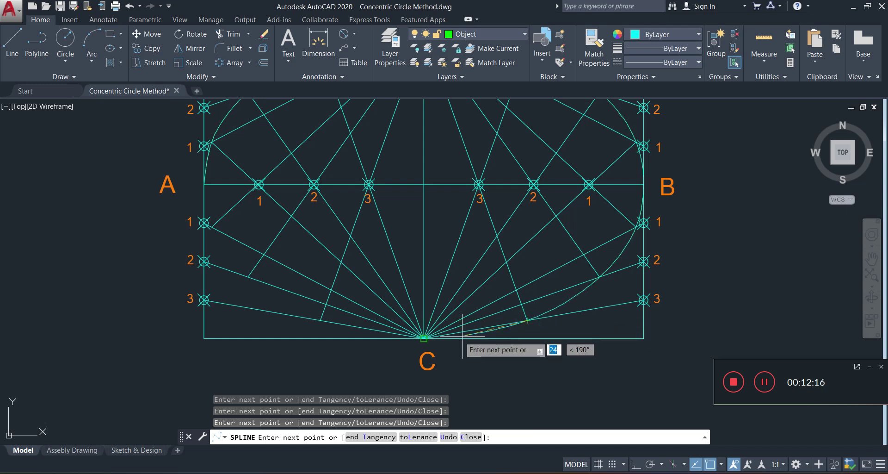
pyautogui.click(424, 338)
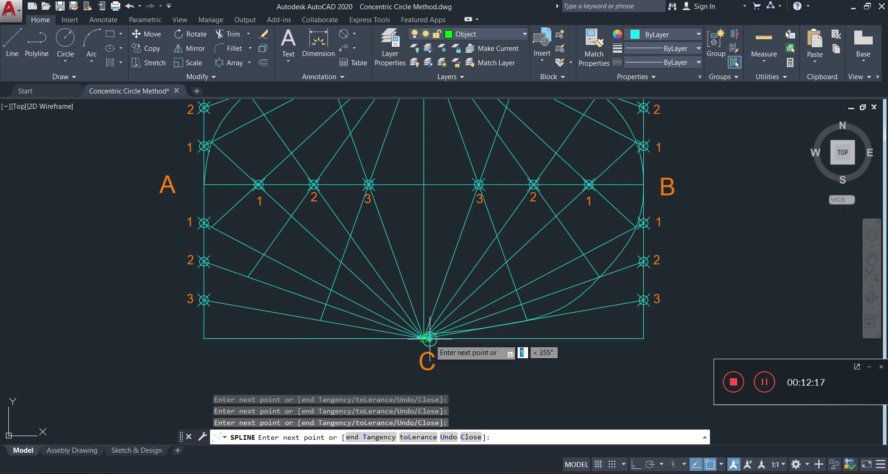
# Continue the spline from C through the A-side lower intersections 3, 2 and 1 back to A and finish it.
pyautogui.click(320, 320)
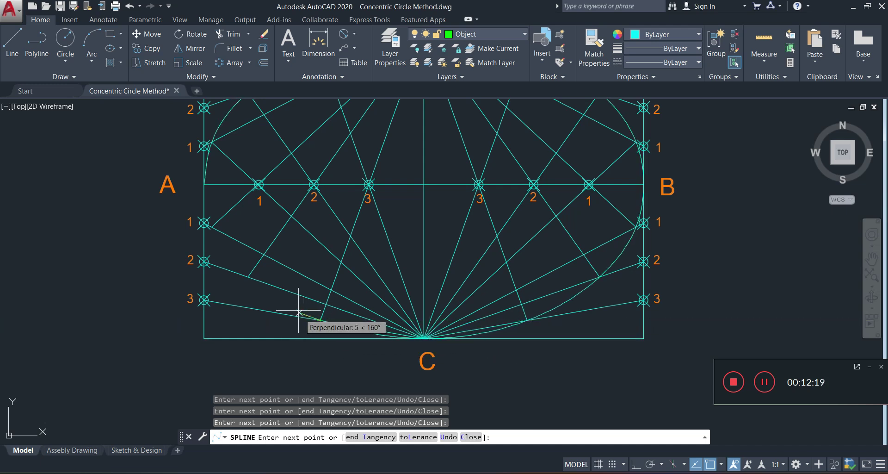
pyautogui.click(245, 274)
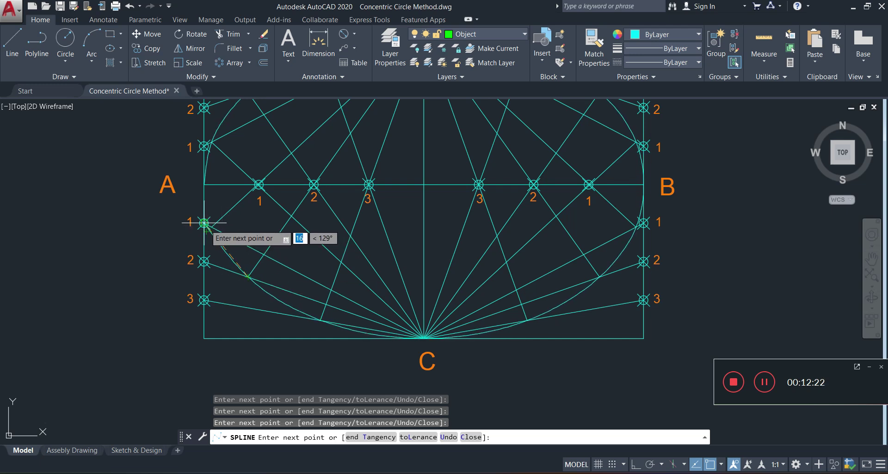
pyautogui.scroll(4, 204, 223)
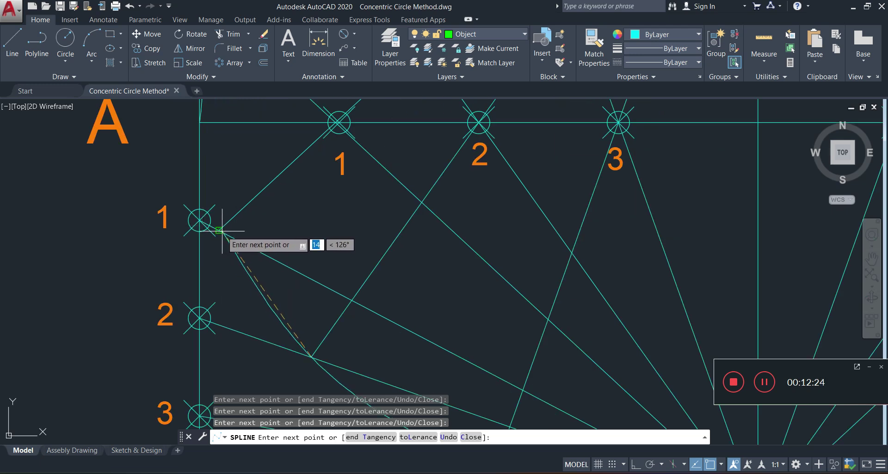
pyautogui.click(219, 230)
pyautogui.click(200, 122)
pyautogui.scroll(-6, 199, 123)
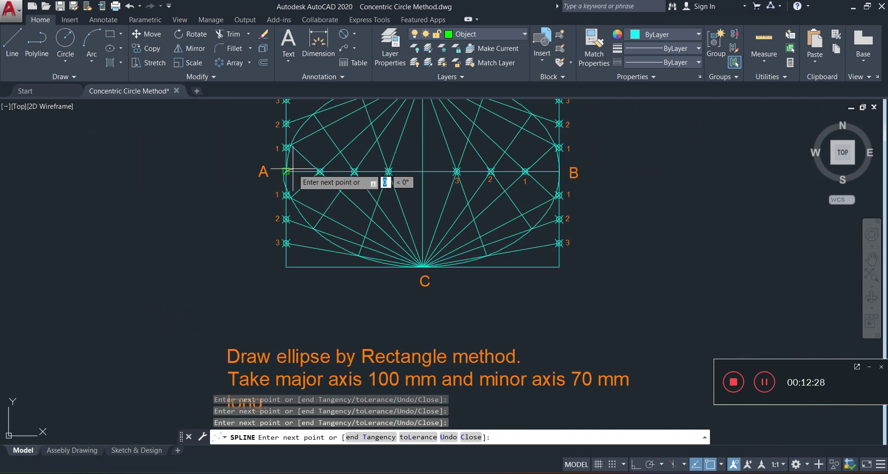
pyautogui.scroll(-2, 293, 169)
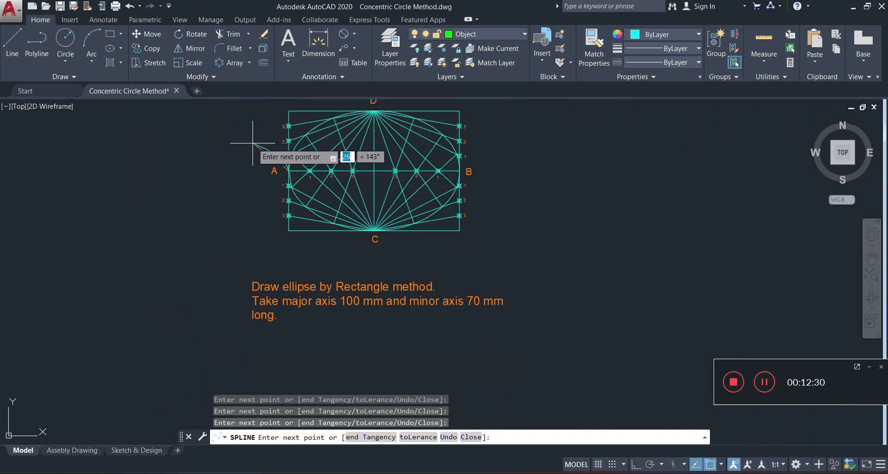
pyautogui.moveTo(279, 123); pyautogui.dragTo(286, 208, button='middle')
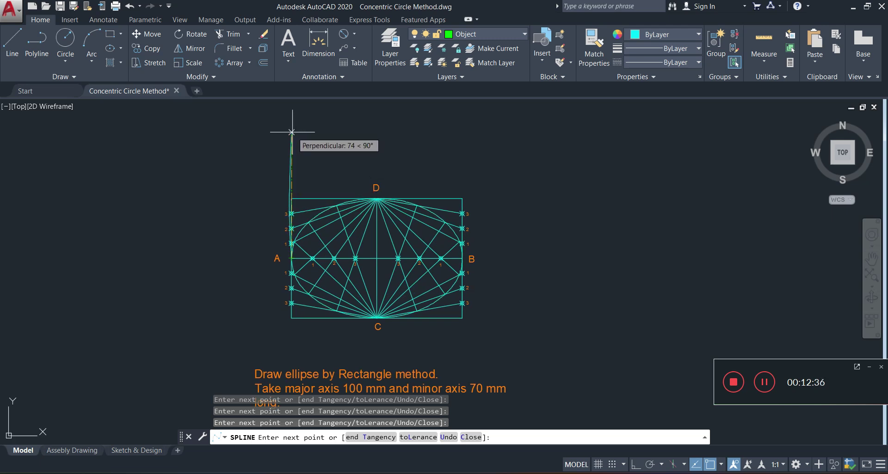
pyautogui.press('Return')
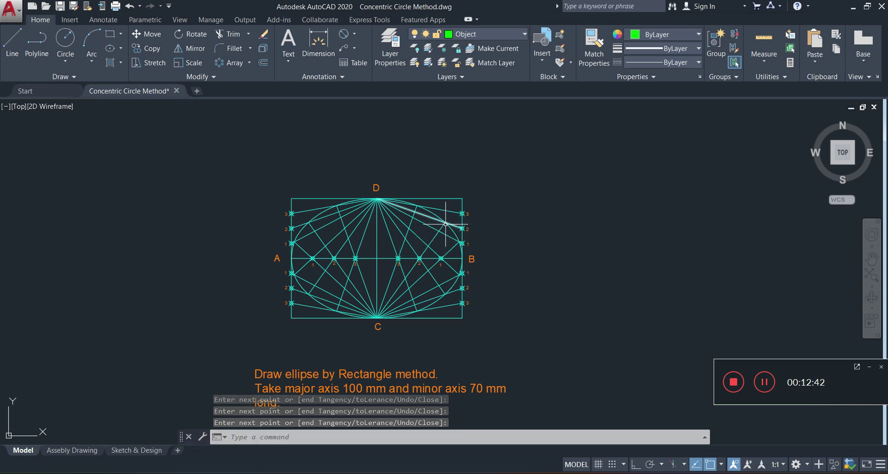
# Move the finished ellipse spline to the Object layer and clear the selection.
pyautogui.scroll(2, 442, 224)
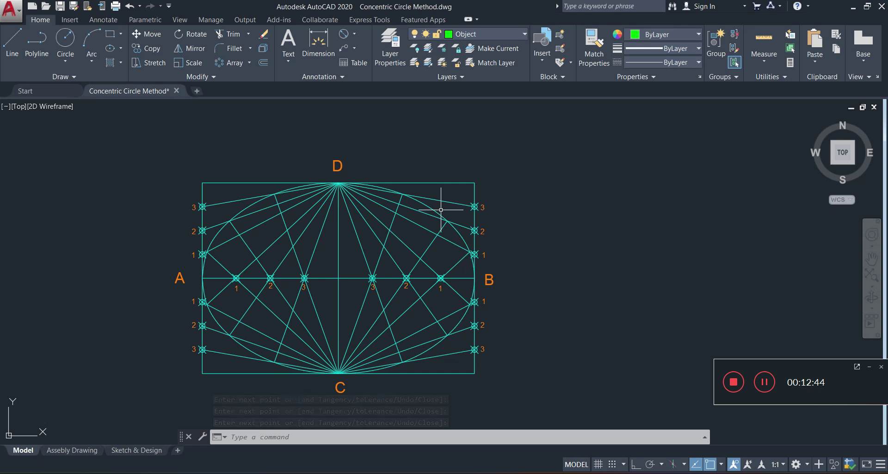
pyautogui.click(436, 210)
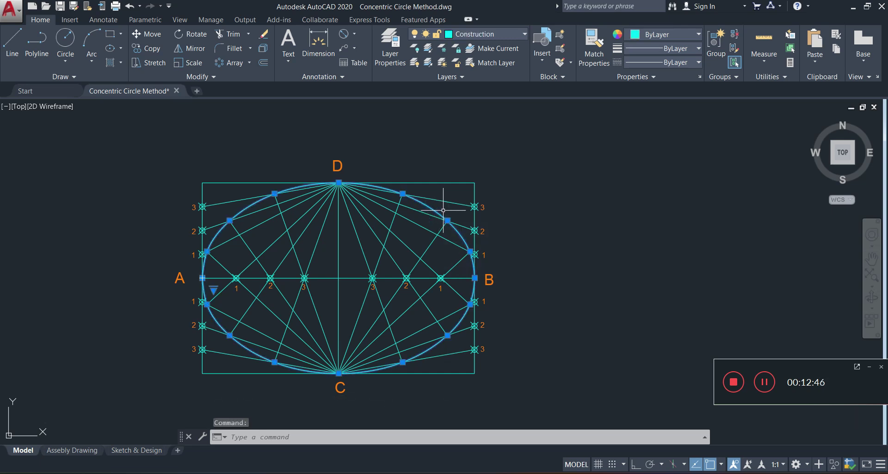
pyautogui.click(487, 34)
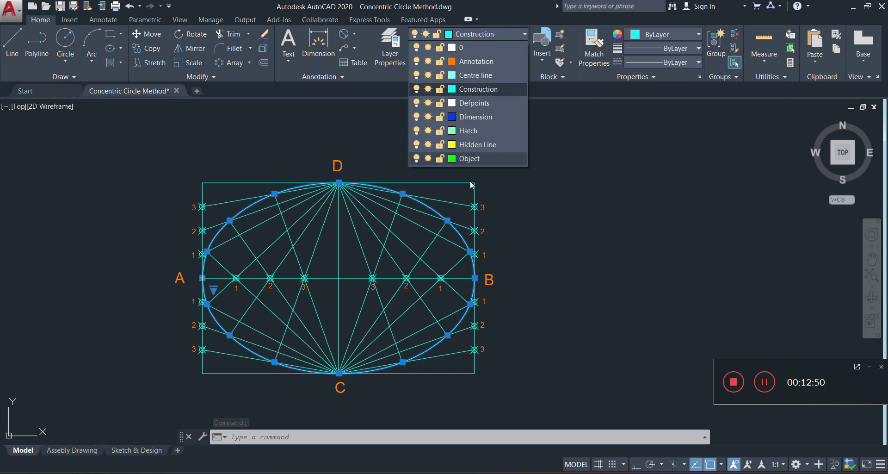
pyautogui.click(469, 158)
pyautogui.press('Escape')
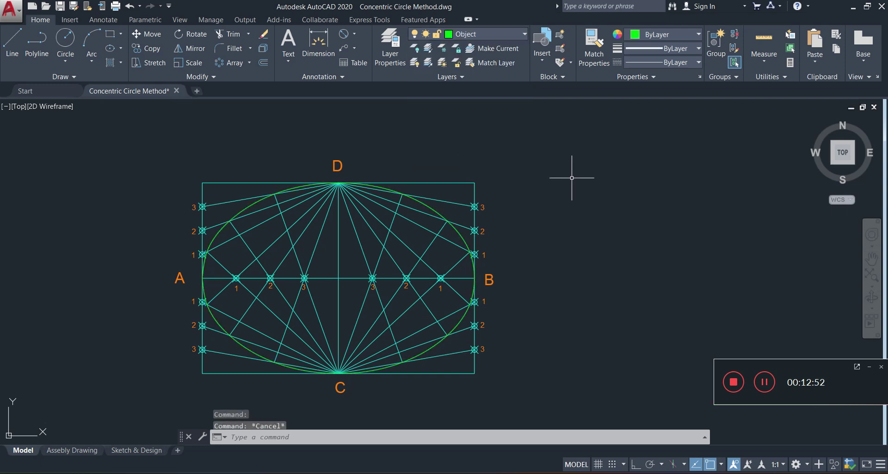
pyautogui.scroll(-1, 455, 276)
pyautogui.scroll(1, 472, 260)
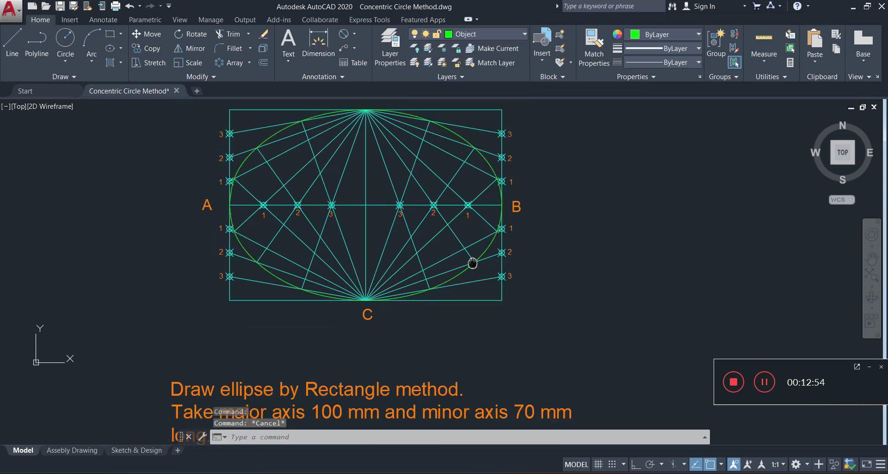
# Make the Dimension layer current and add a linear dimension above the rectangle between its two upper corners.
pyautogui.scroll(-1, 472, 260)
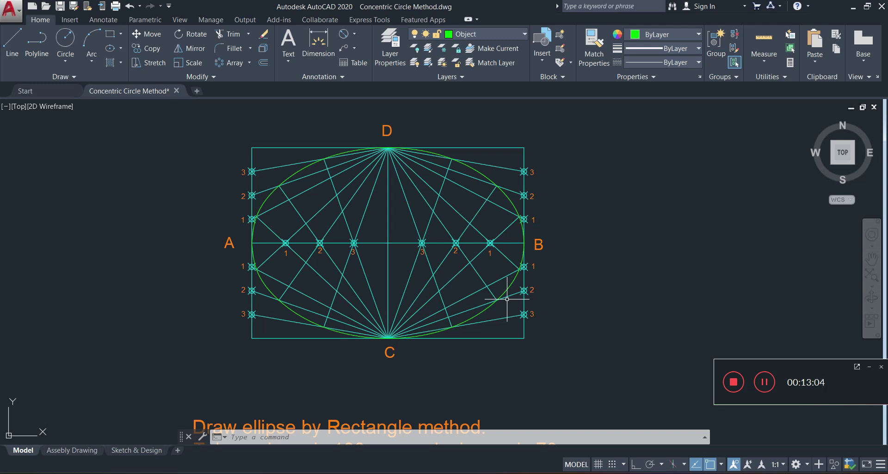
pyautogui.click(512, 33)
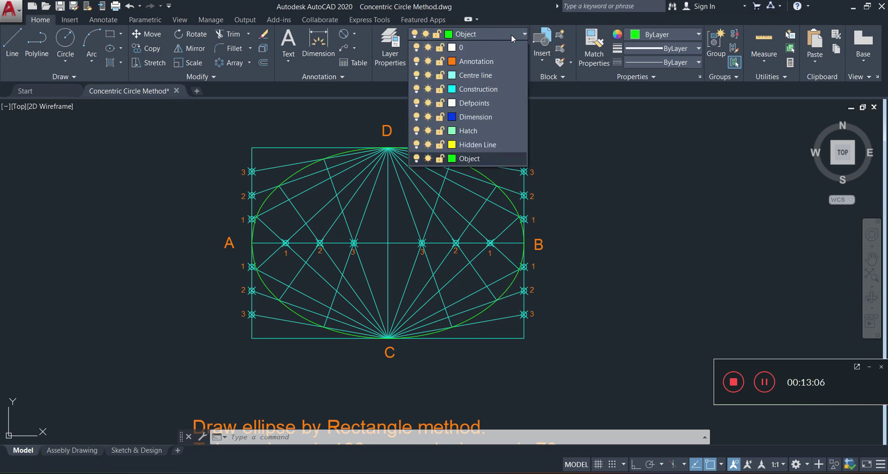
pyautogui.click(492, 124)
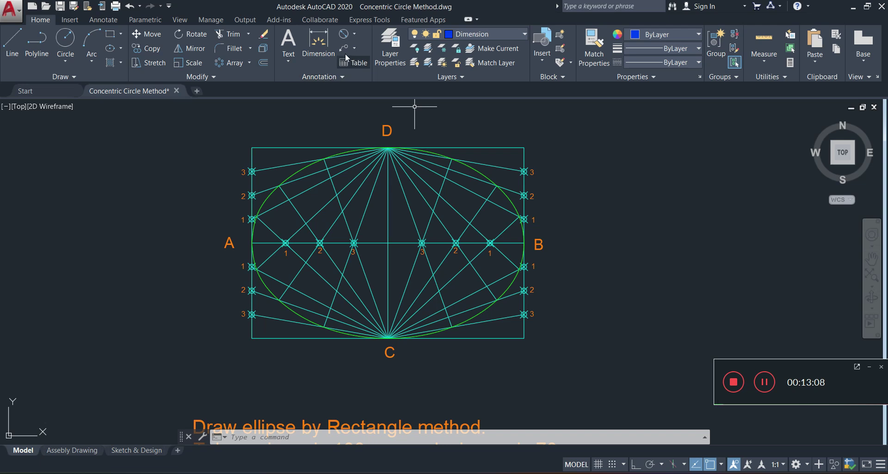
pyautogui.click(358, 38)
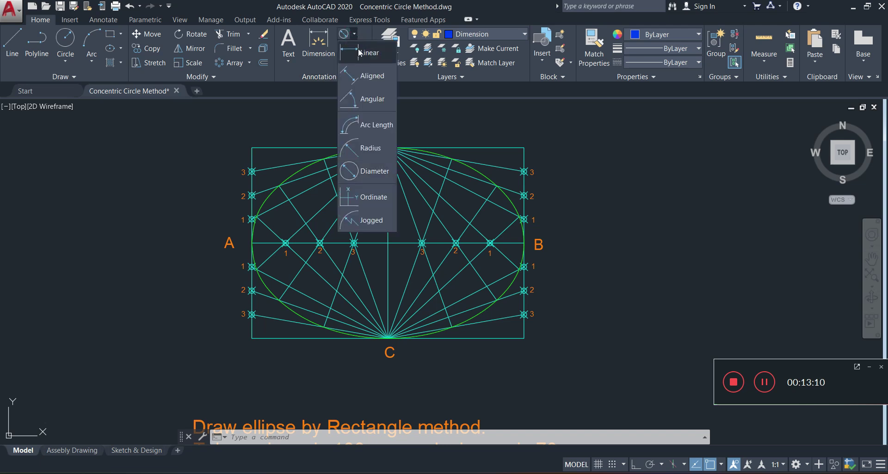
pyautogui.click(359, 51)
pyautogui.click(252, 148)
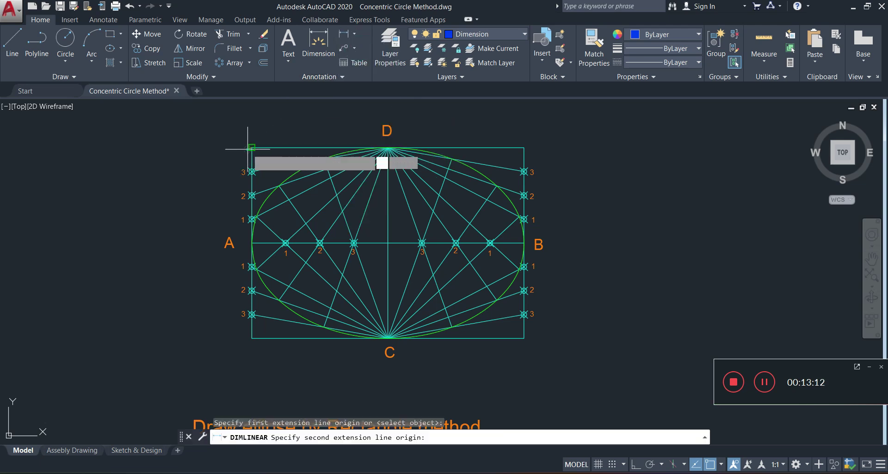
pyautogui.click(524, 147)
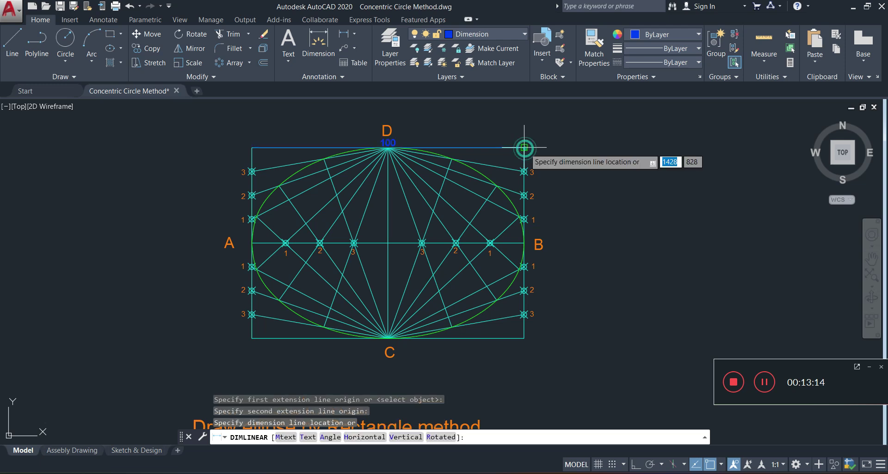
pyautogui.click(522, 117)
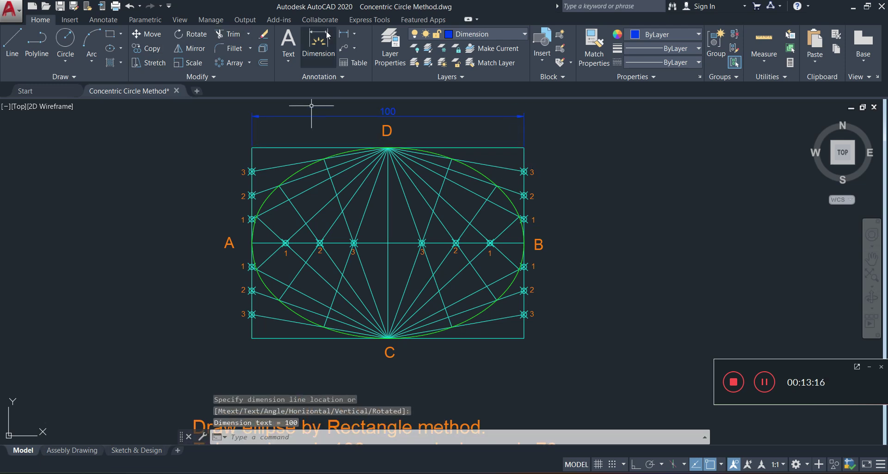
# Add a vertical linear dimension beside the rectangle's B-side edge, between its lower and upper corners.
pyautogui.click(343, 33)
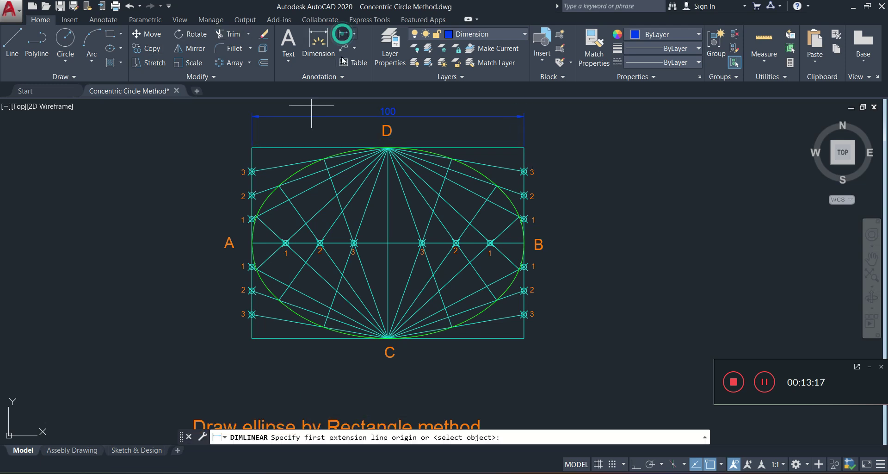
pyautogui.click(525, 337)
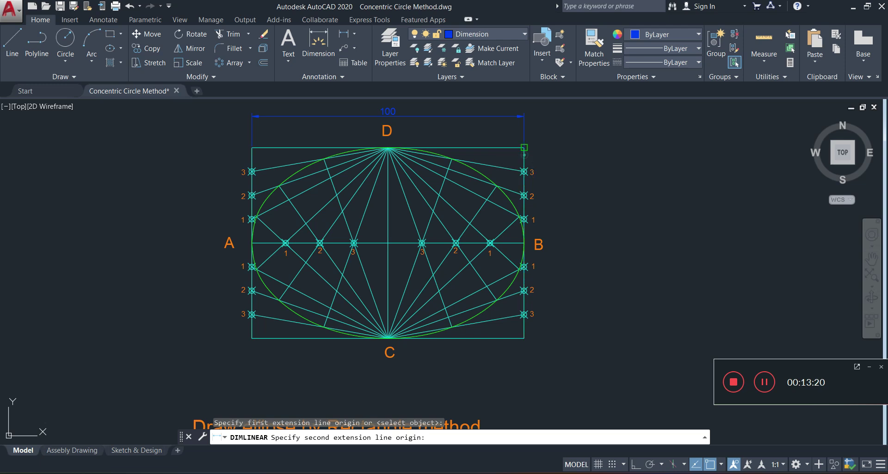
pyautogui.click(524, 147)
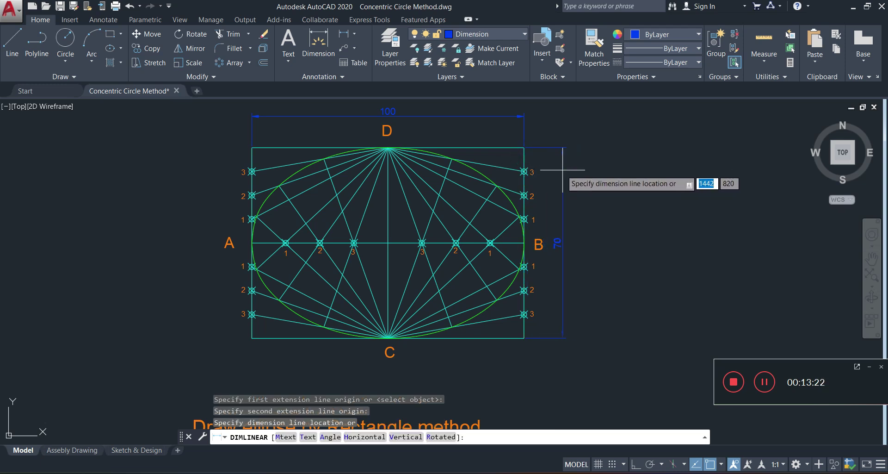
pyautogui.click(561, 172)
# Edit the problem text below the ellipse so its first line begins "Ellipse by Rectangle" instead of "Draw ellipse".
pyautogui.moveTo(536, 349); pyautogui.dragTo(545, 280, button='middle')
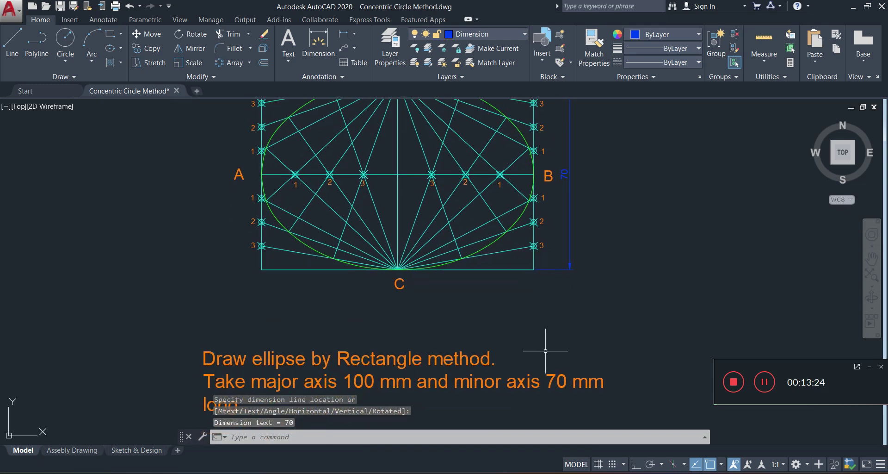
pyautogui.scroll(2, 546, 350)
pyautogui.scroll(-2, 586, 326)
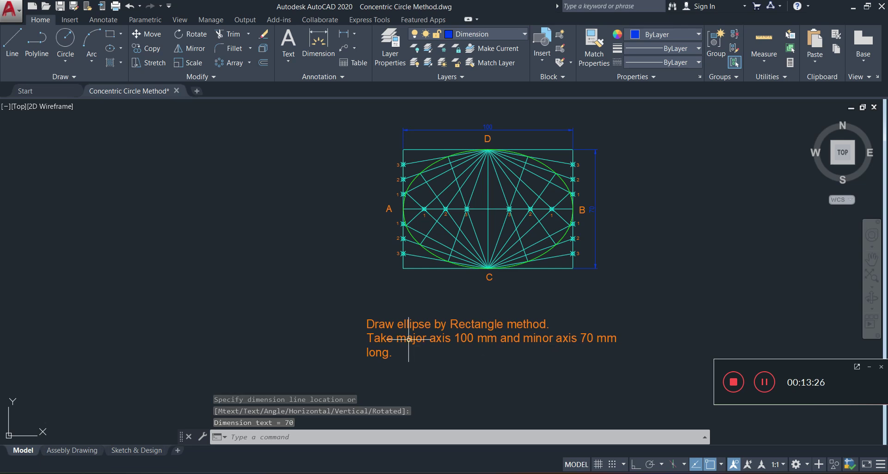
pyautogui.doubleClick(401, 324)
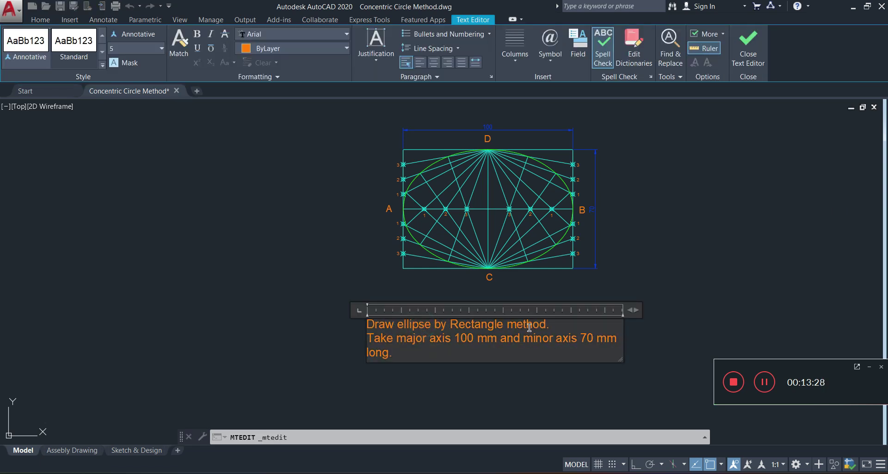
pyautogui.click(399, 325)
pyautogui.press('BackSpace')
pyautogui.press('BackSpace')
pyautogui.press('BackSpace')
pyautogui.press('BackSpace')
pyautogui.press('BackSpace')
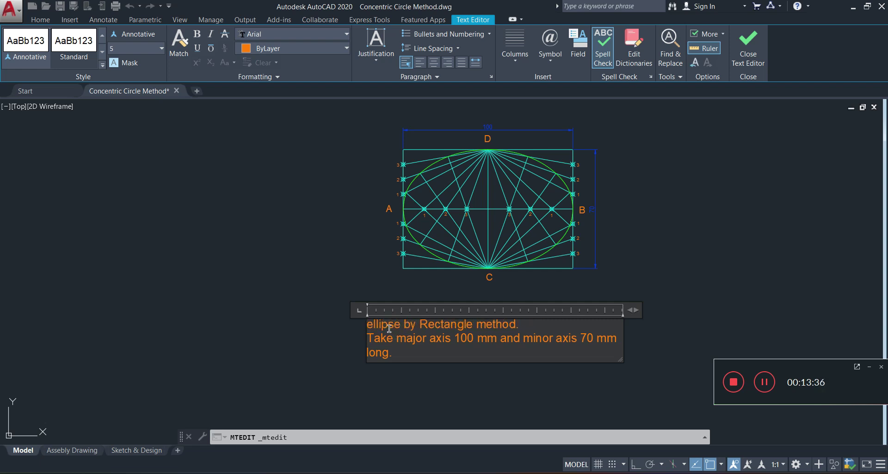
pyautogui.press('Delete')
pyautogui.write('E')
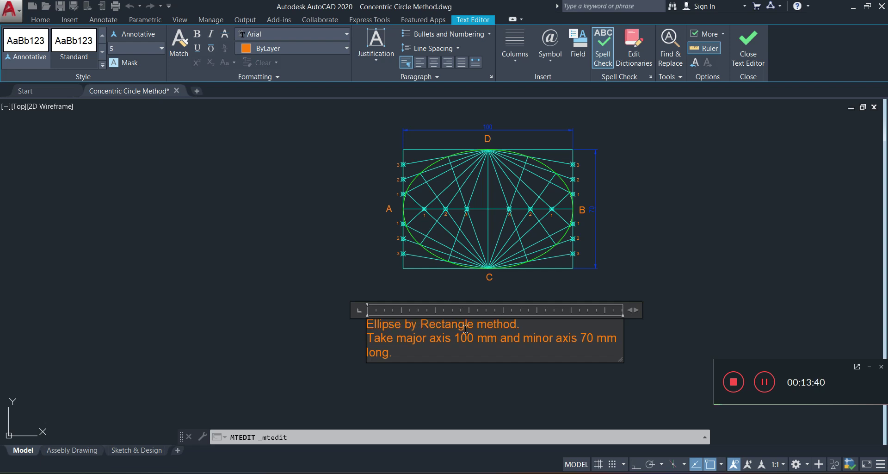
# Capitalize "Method", centre the first text line and remove its full stop to read "Ellipse by Rectangle Method".
pyautogui.click(488, 325)
pyautogui.press('BackSpace')
pyautogui.write('M')
pyautogui.click(434, 62)
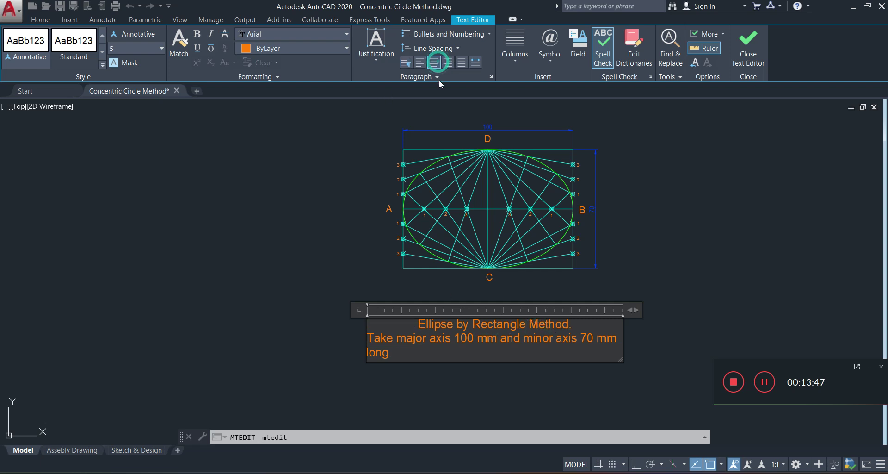
pyautogui.click(581, 322)
pyautogui.press('BackSpace')
# Add the line "Scale 1:1" directly under the title line of the text.
pyautogui.press('Return')
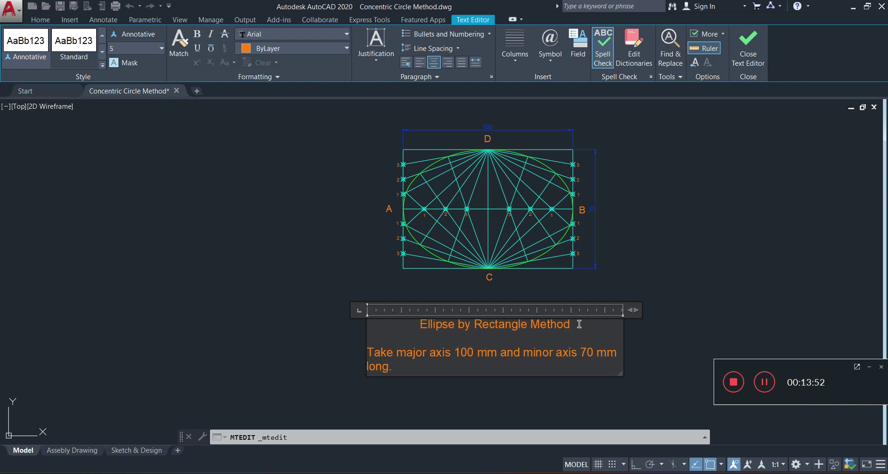
pyautogui.write('Scale')
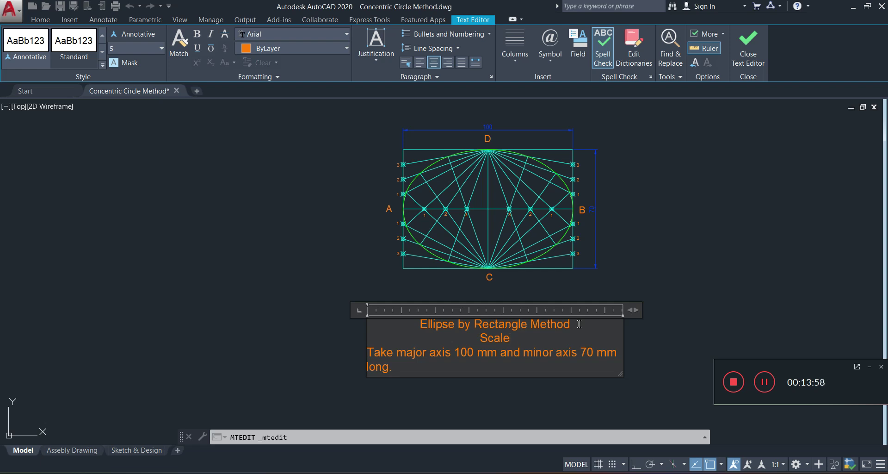
pyautogui.write(' 1')
pyautogui.write(':1')
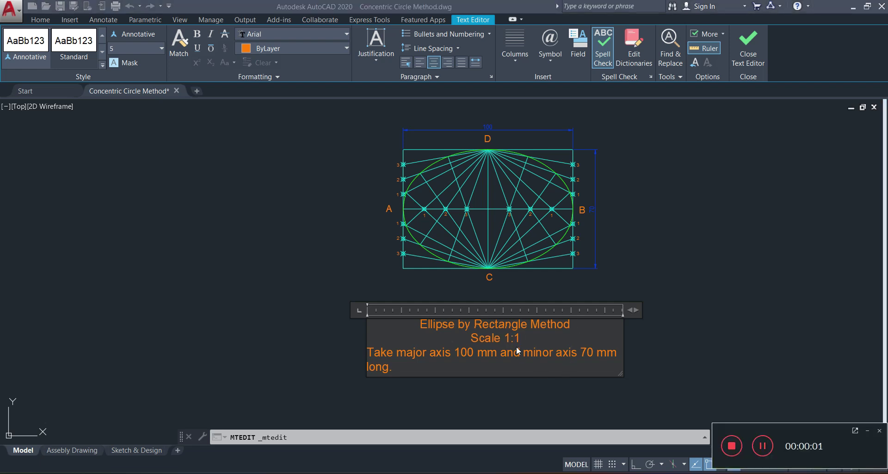
# Reduce the text height of the "Scale 1:1" line and finish editing the text.
pyautogui.moveTo(521, 338); pyautogui.dragTo(475, 340)
pyautogui.click(123, 49)
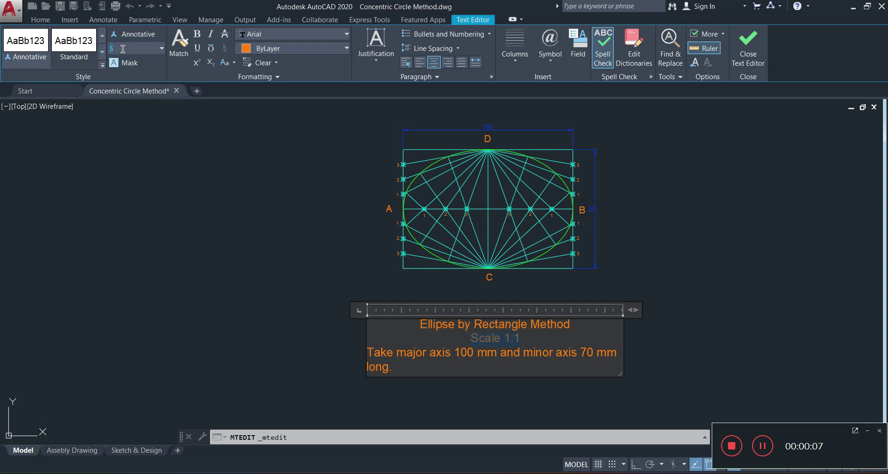
pyautogui.press('Return')
pyautogui.click(724, 342)
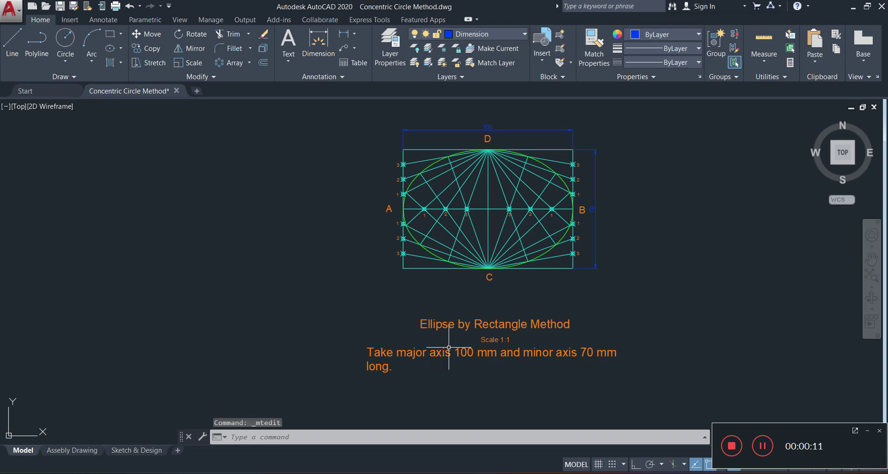
# Move the title text block up closer beneath point C of the ellipse and clear the selection.
pyautogui.moveTo(468, 329); pyautogui.dragTo(444, 291, button='middle')
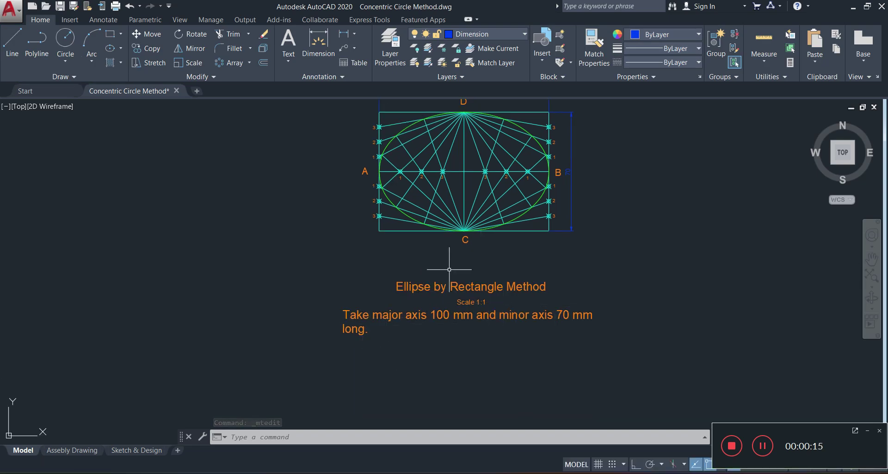
pyautogui.click(430, 287)
pyautogui.click(343, 281)
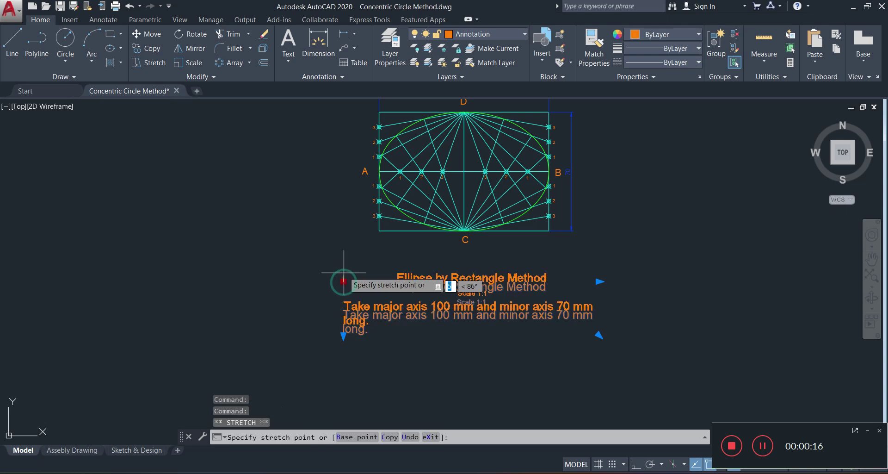
pyautogui.click(342, 251)
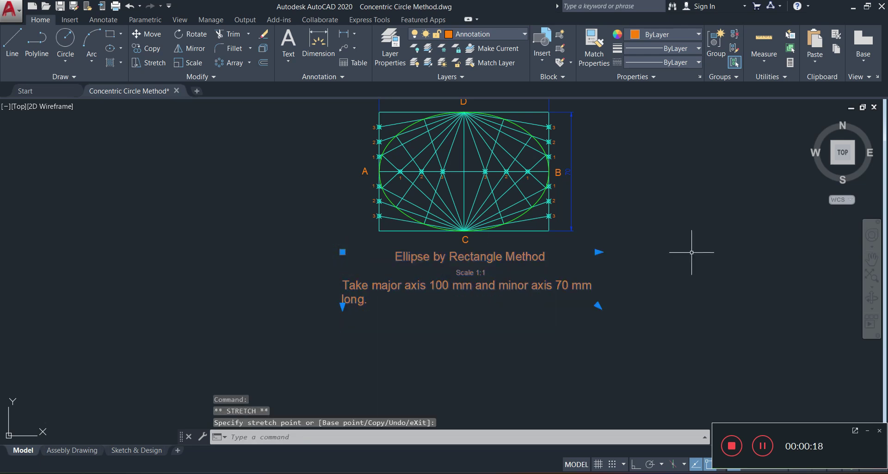
pyautogui.press('Escape')
pyautogui.scroll(-3, 704, 242)
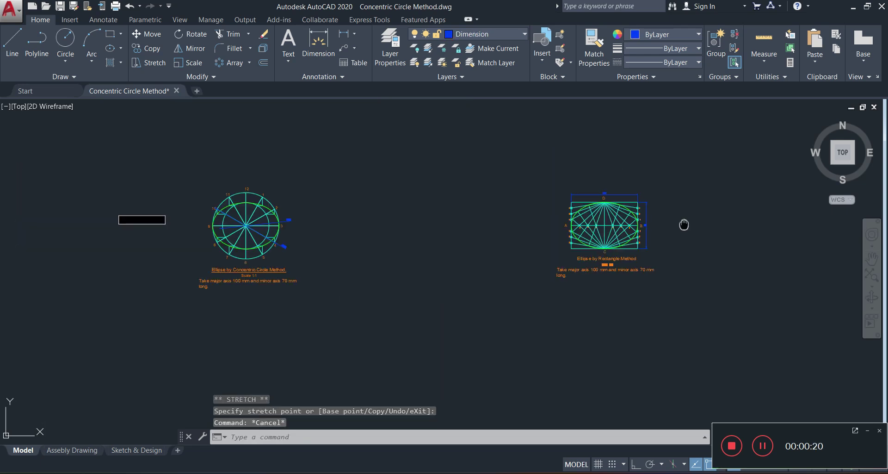
pyautogui.moveTo(684, 222); pyautogui.dragTo(525, 238, button='middle')
pyautogui.scroll(2, 398, 218)
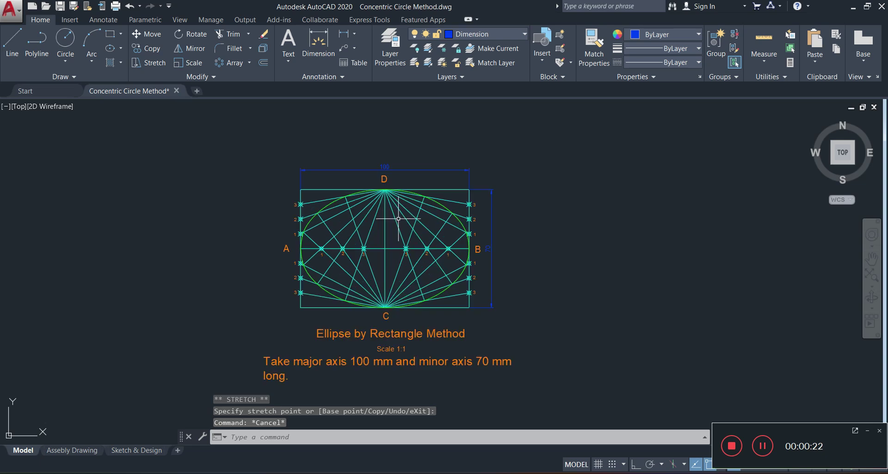
pyautogui.scroll(2, 468, 280)
pyautogui.moveTo(467, 280)
pyautogui.mouseDown(button='middle')
pyautogui.moveTo(466, 253)
pyautogui.moveTo(490, 258)
pyautogui.mouseUp(button='middle')
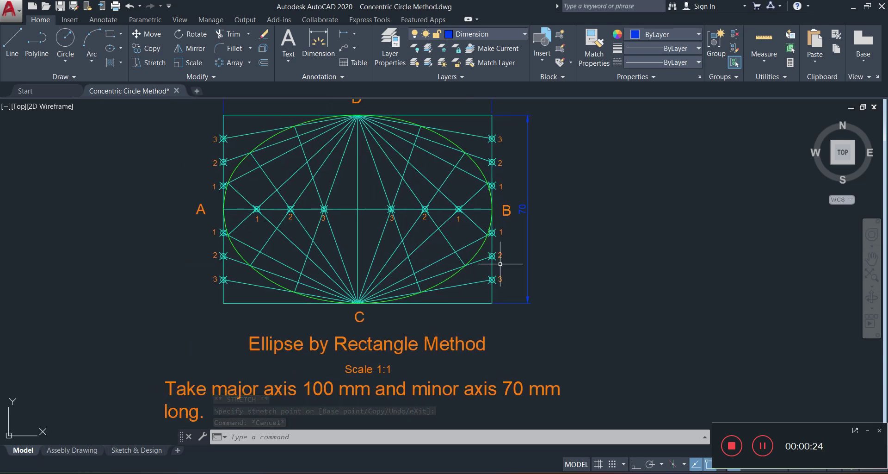
pyautogui.scroll(-2, 571, 263)
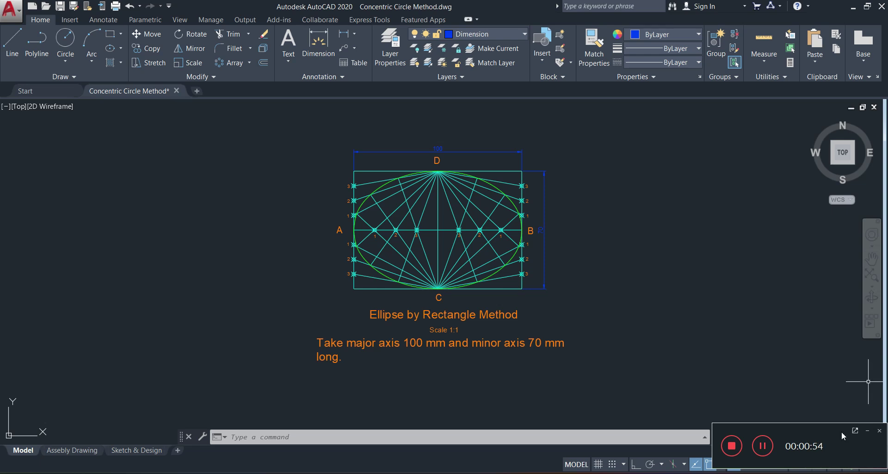
pyautogui.click(731, 447)
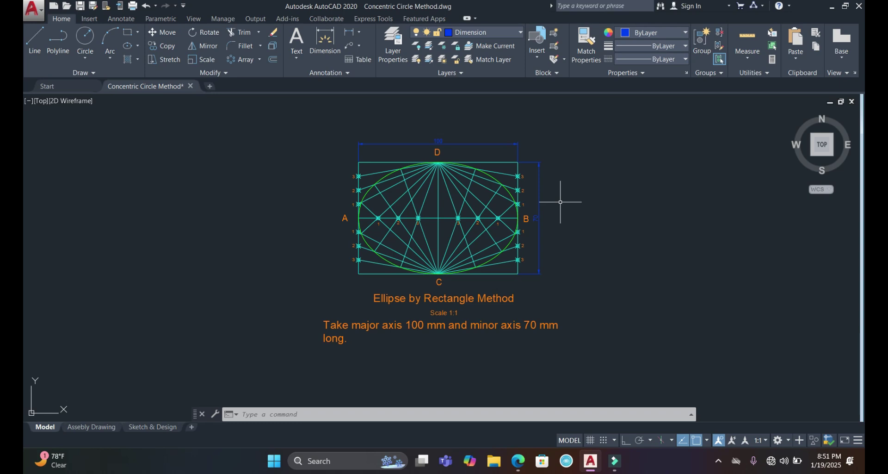
# Switch to the Sketch & Design layout and enlarge the rectangle-method ellipse inside its viewport.
pyautogui.click(88, 427)
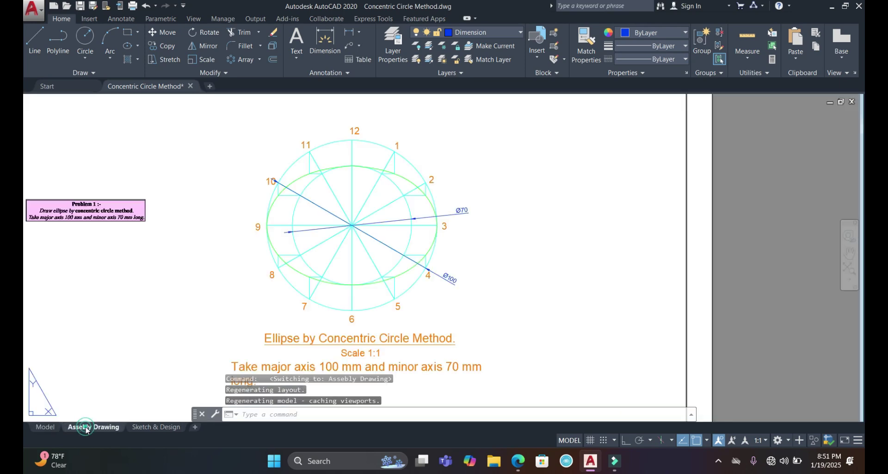
pyautogui.scroll(-4, 509, 258)
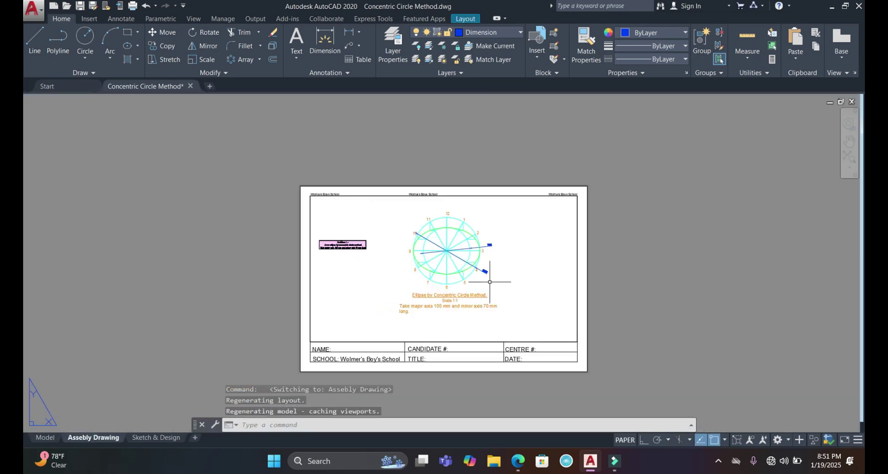
pyautogui.click(155, 437)
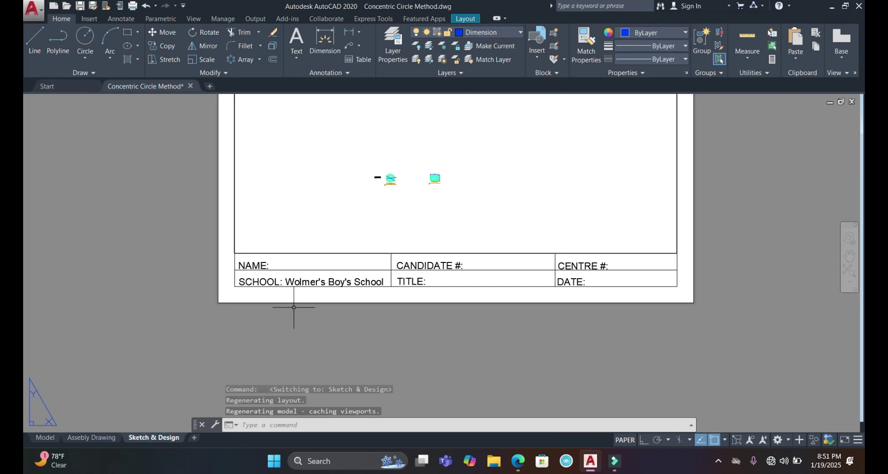
pyautogui.doubleClick(480, 174)
pyautogui.scroll(6, 462, 180)
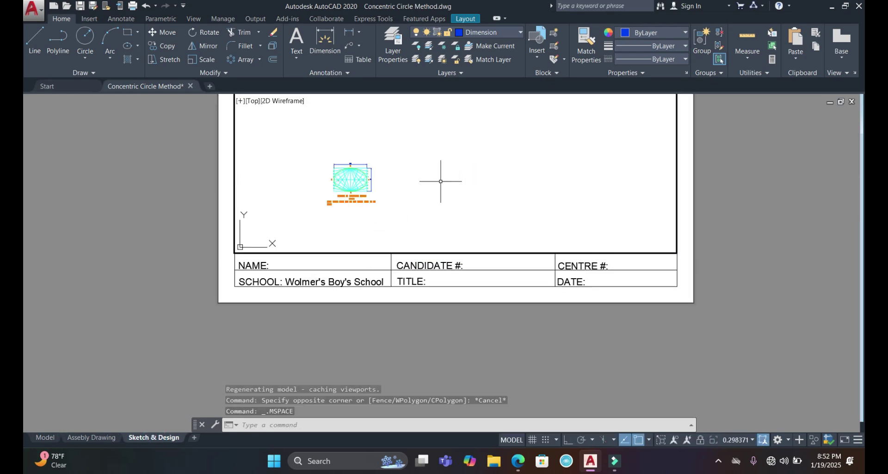
# Set the viewport scale to 1:1, centre the ellipse drawing on the sheet and return to paper space.
pyautogui.click(753, 440)
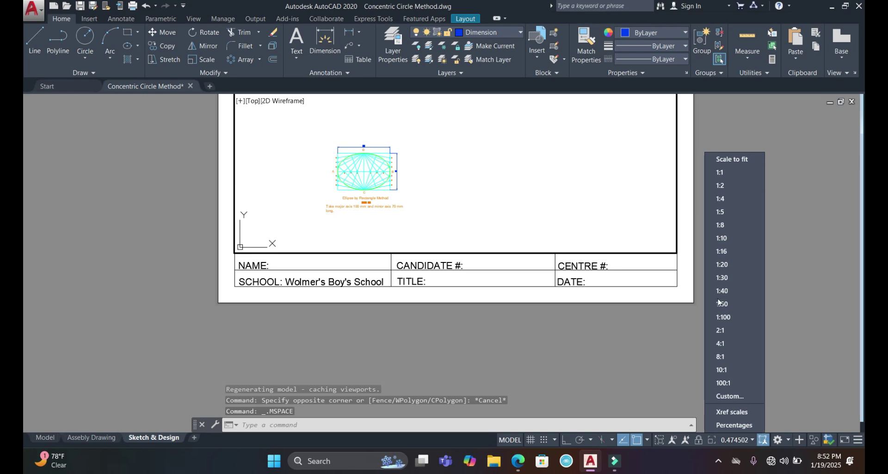
pyautogui.click(730, 173)
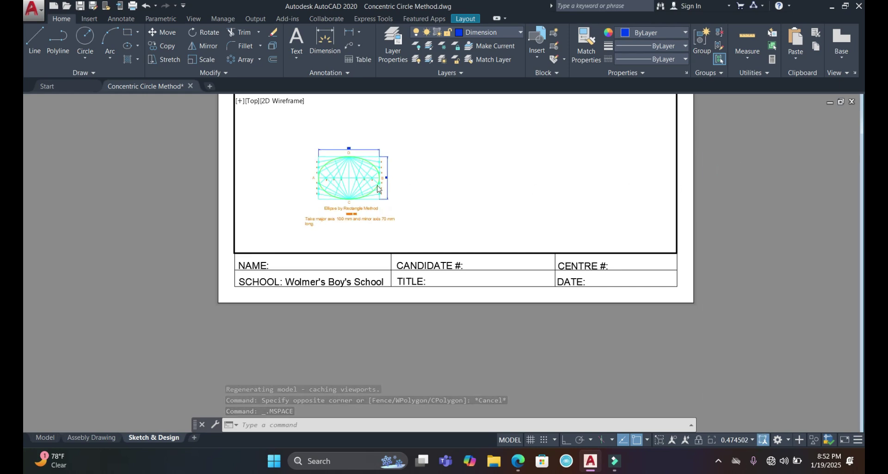
pyautogui.moveTo(285, 200); pyautogui.dragTo(463, 131, button='middle')
pyautogui.doubleClick(740, 153)
pyautogui.moveTo(743, 145)
pyautogui.mouseDown(button='middle')
pyautogui.moveTo(669, 217)
pyautogui.moveTo(679, 238)
pyautogui.moveTo(675, 231)
pyautogui.mouseUp(button='middle')
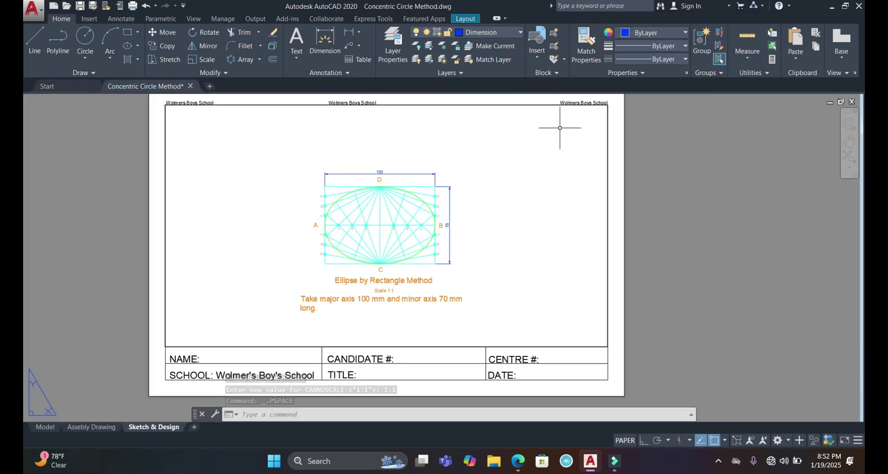
# Preview the plot of the Sketch & Design layout and examine the ellipse, its labels and lineweights up close.
pyautogui.hotkey('ctrl', 'p')
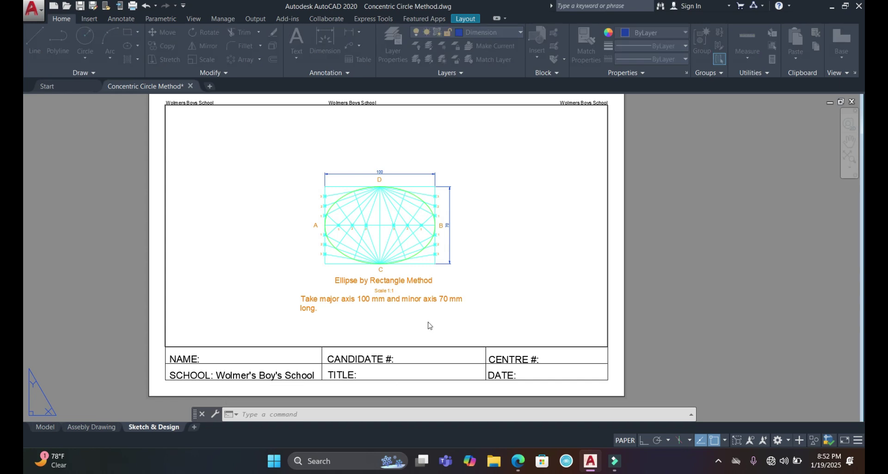
pyautogui.click(342, 255)
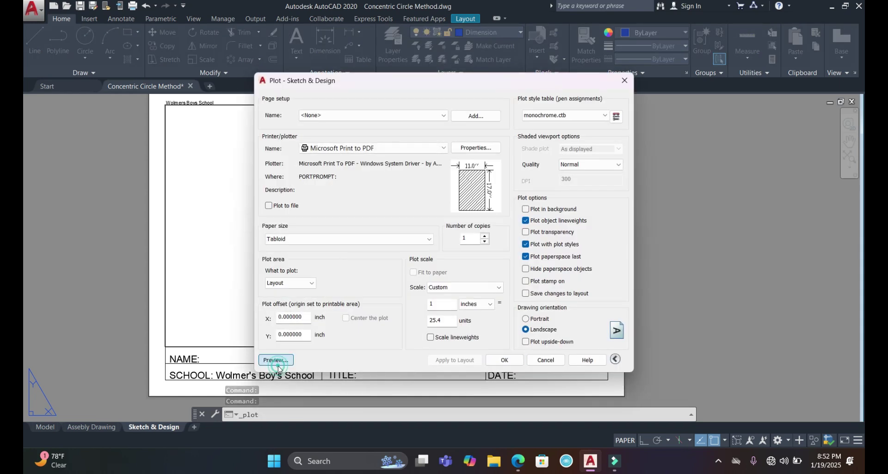
pyautogui.click(276, 359)
pyautogui.moveTo(307, 350); pyautogui.dragTo(515, 209)
pyautogui.moveTo(646, 138); pyautogui.dragTo(615, 226, button='middle')
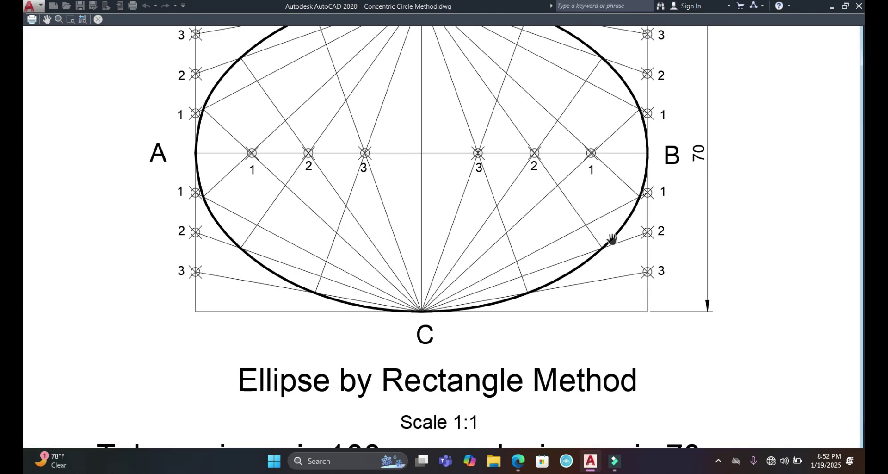